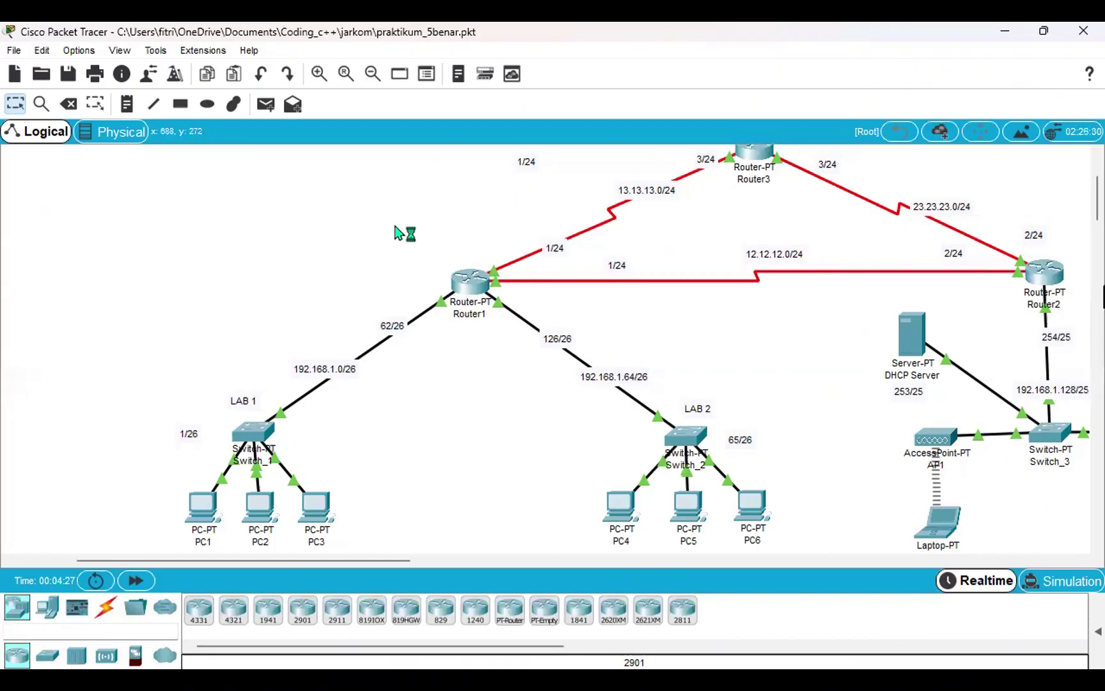
Bring up PC1's Command Prompt from its Desktop applications.
scroll(374, 326, "down", 5)
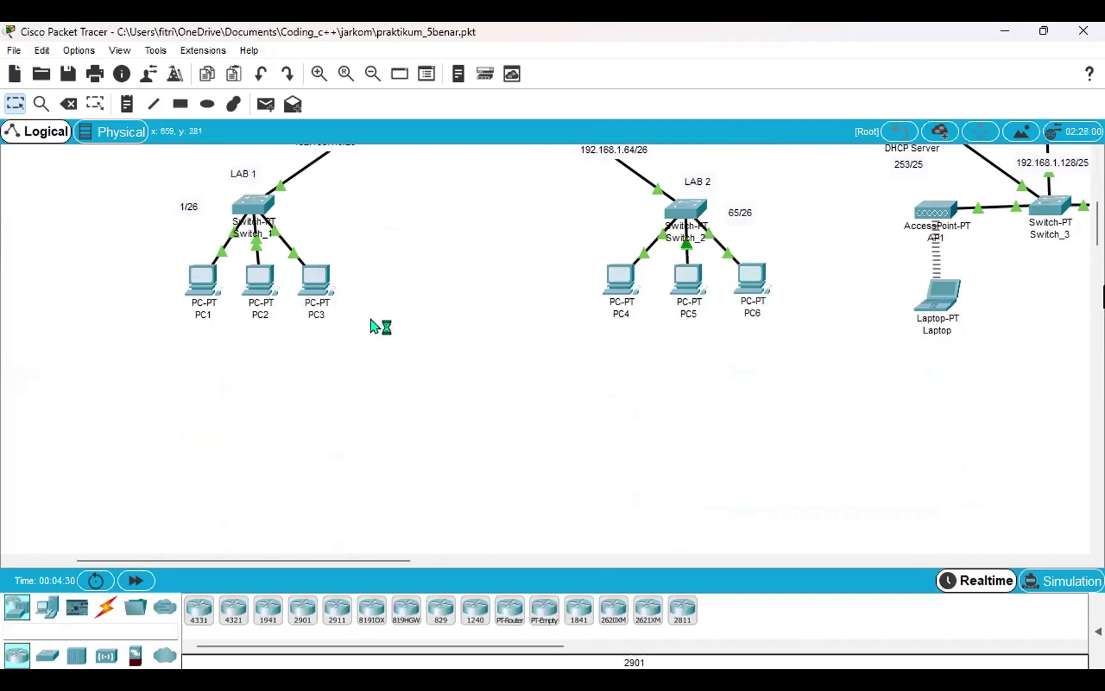
scroll(374, 327, "right", 10)
scroll(374, 326, "up", 5)
scroll(374, 326, "left", 10)
scroll(374, 326, "down", 2)
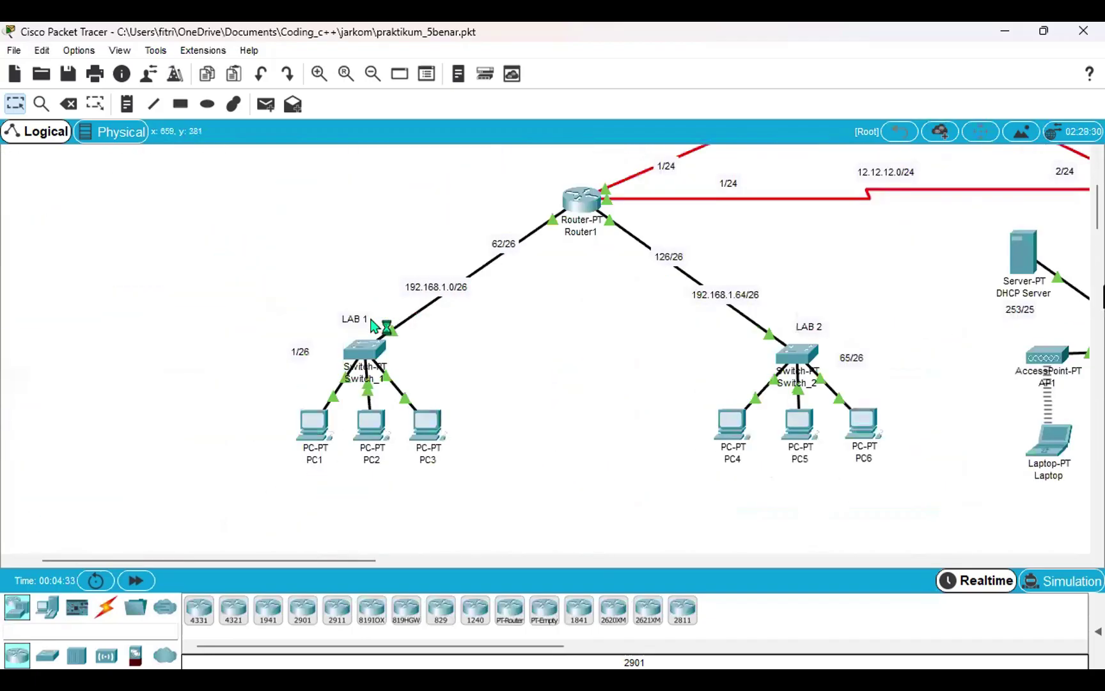
mouse_move(298, 447)
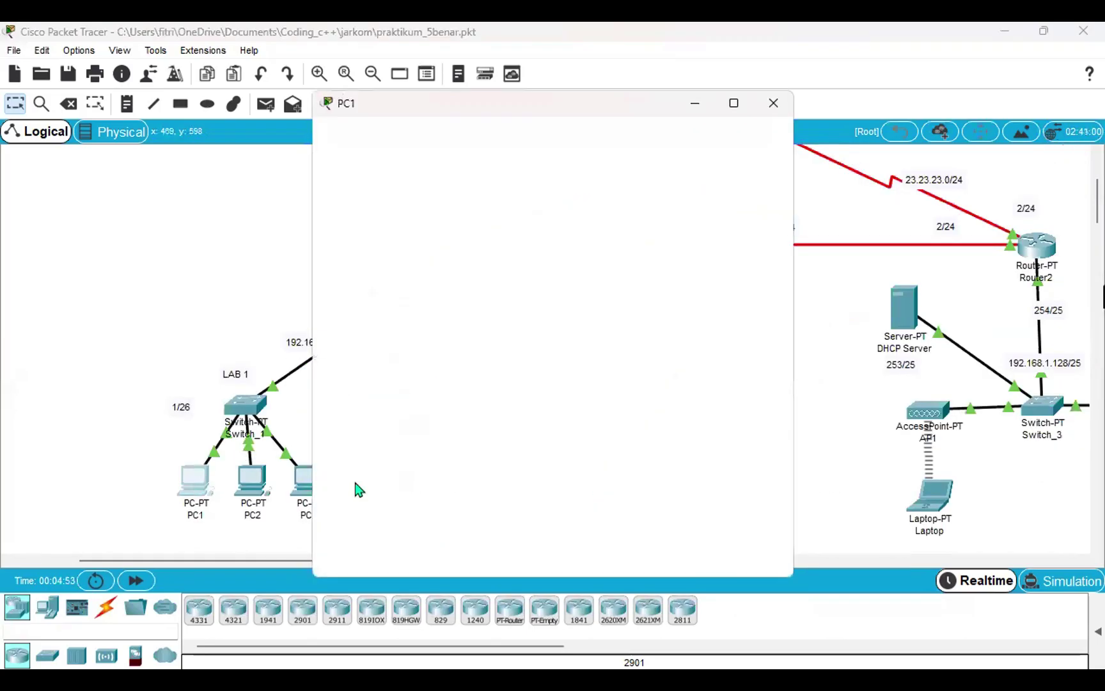
left_click(403, 140)
left_click(451, 142)
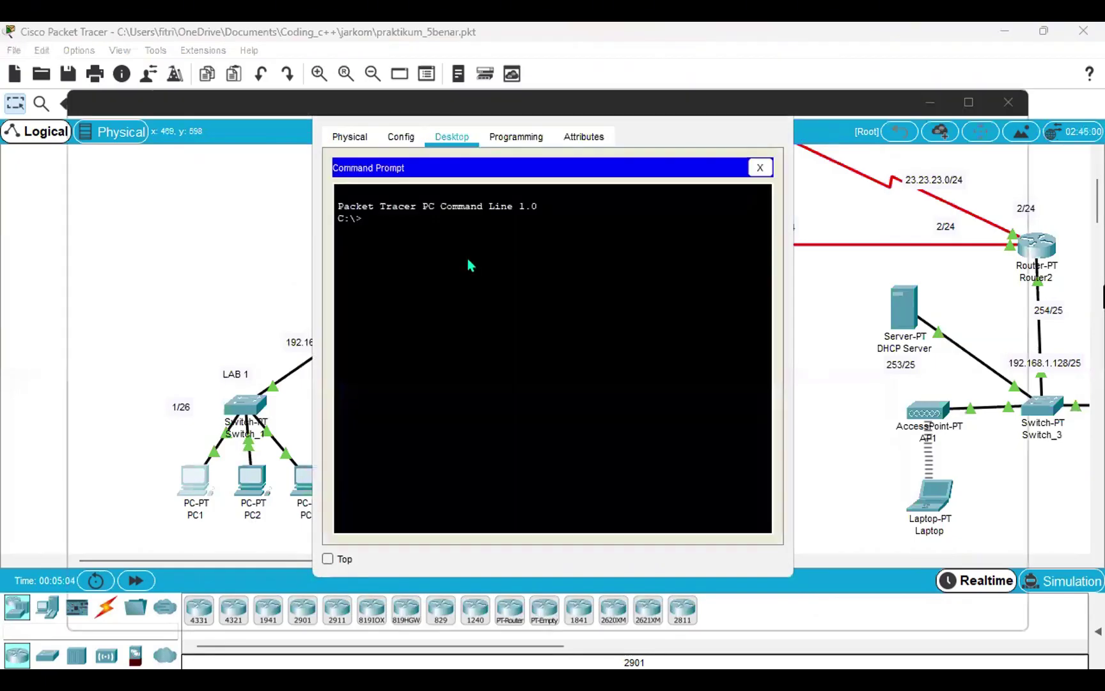
Ping 43.43.43.2 from PC1, getting 3 of 4 replies, then close PC1's window.
key("alt+F4")
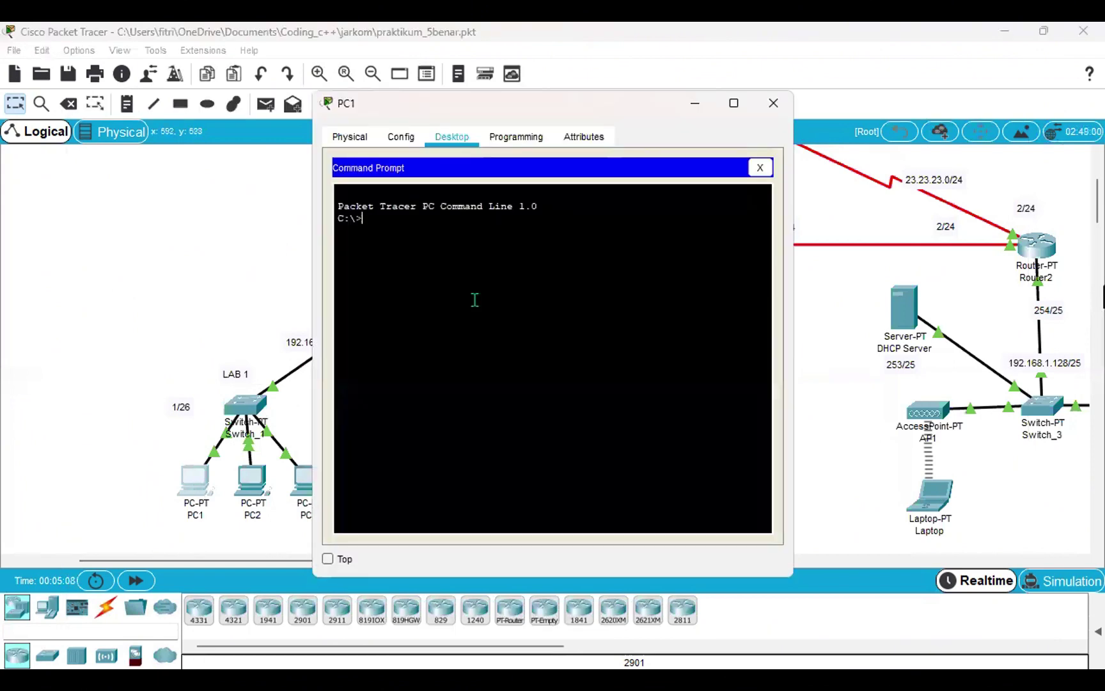
type("ping 43")
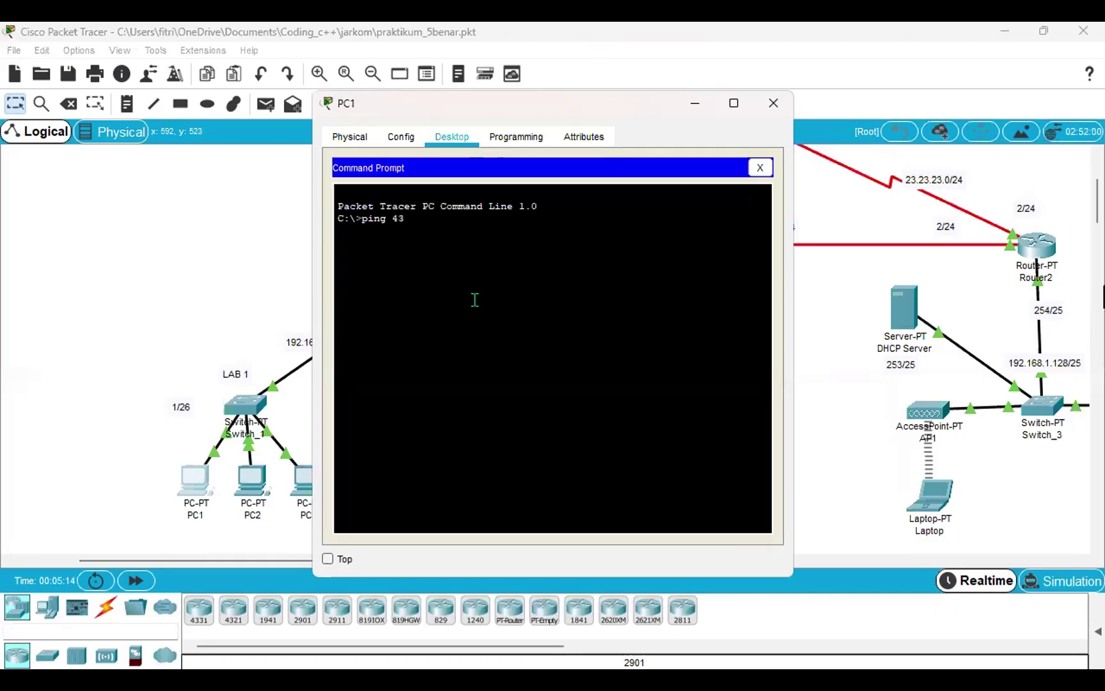
type(".43.43.2")
key("Return")
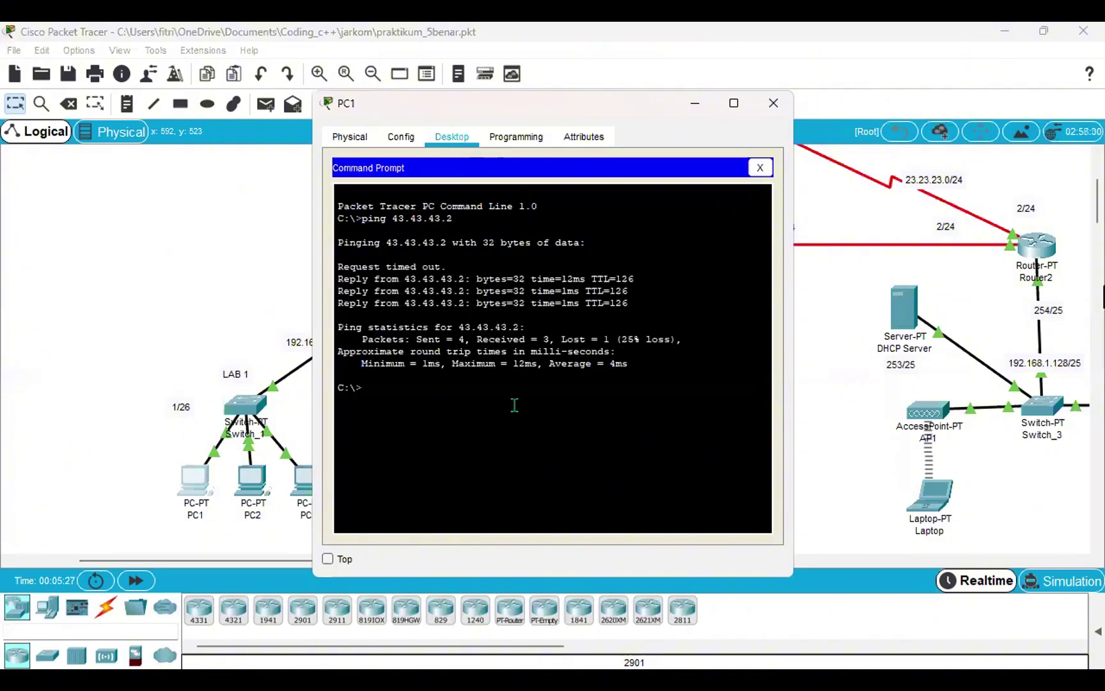
left_click(774, 104)
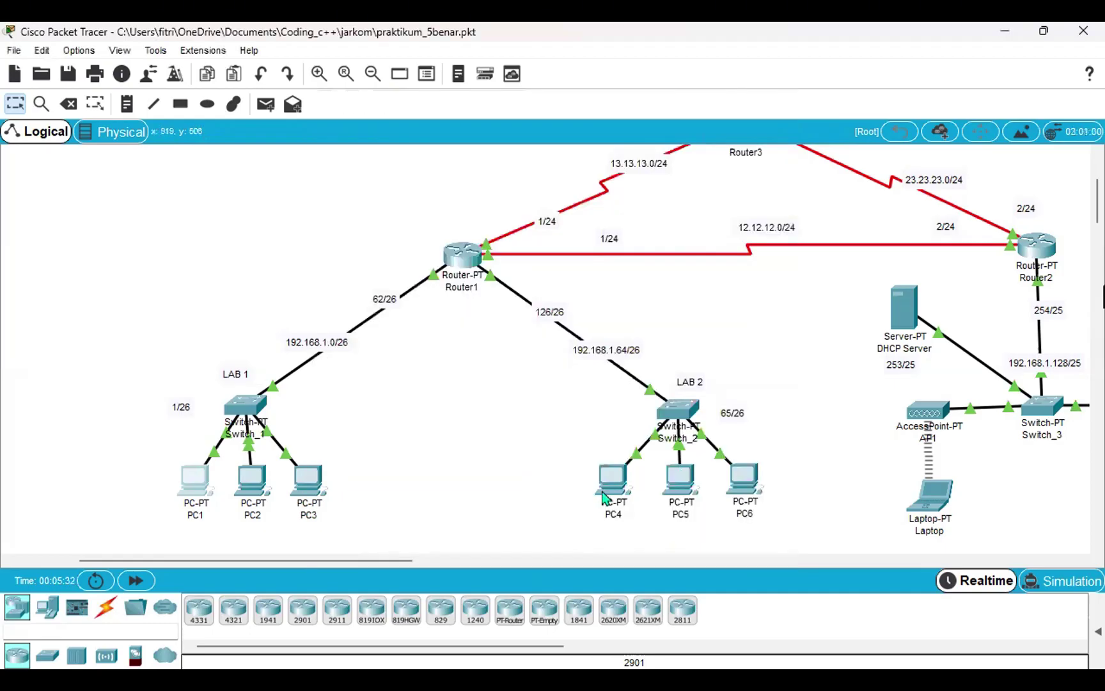
Ping 43.43.43.2 from PC4's Command Prompt, getting all 4 replies, then close PC4's window.
left_click(612, 482)
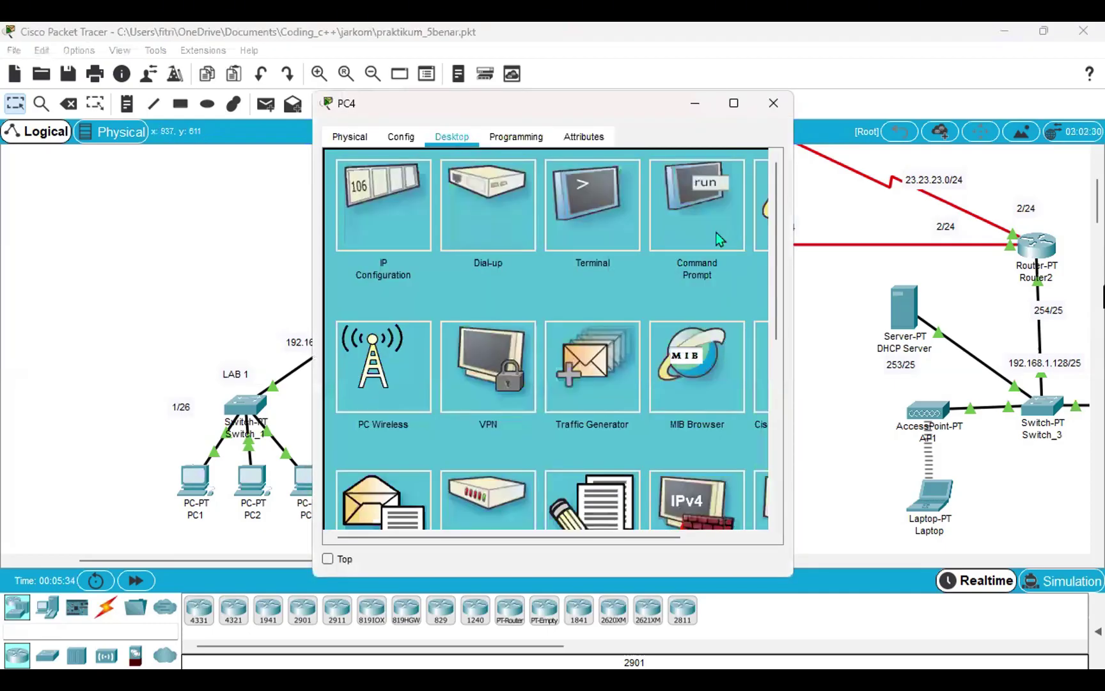
left_click(716, 230)
type("p")
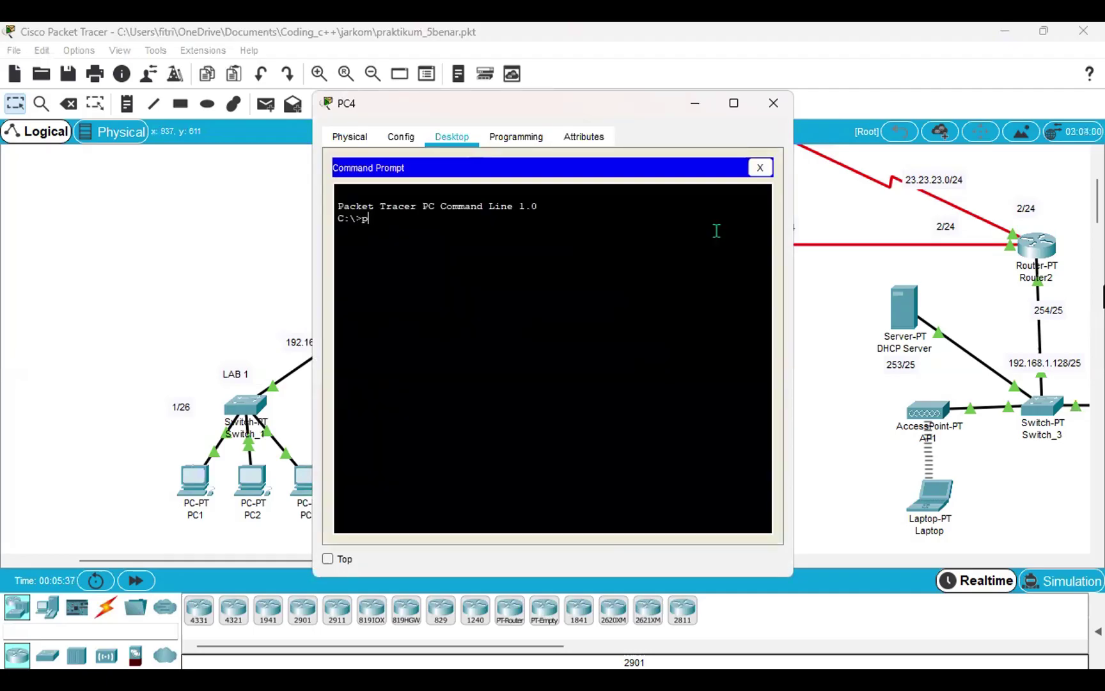
type("ing 43.43.43.2")
key("Return")
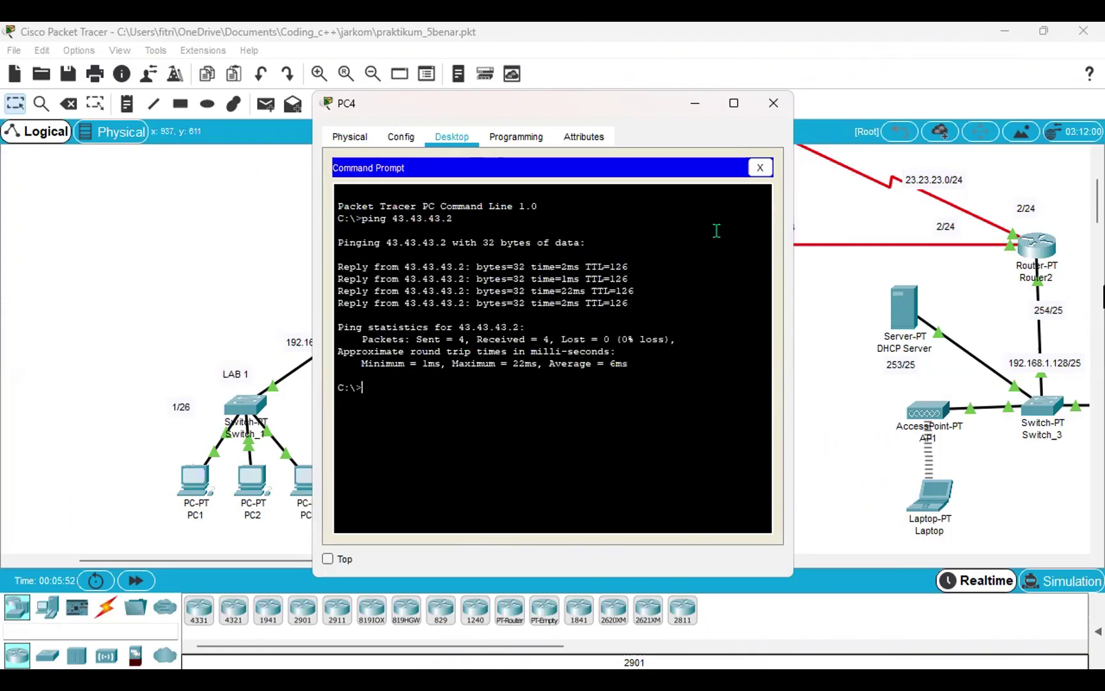
left_click(774, 103)
scroll(513, 493, "right", 5)
Ping 43.43.43.2 from the Laptop's Command Prompt, getting 4 of 4 replies, then close its window.
left_click(510, 495)
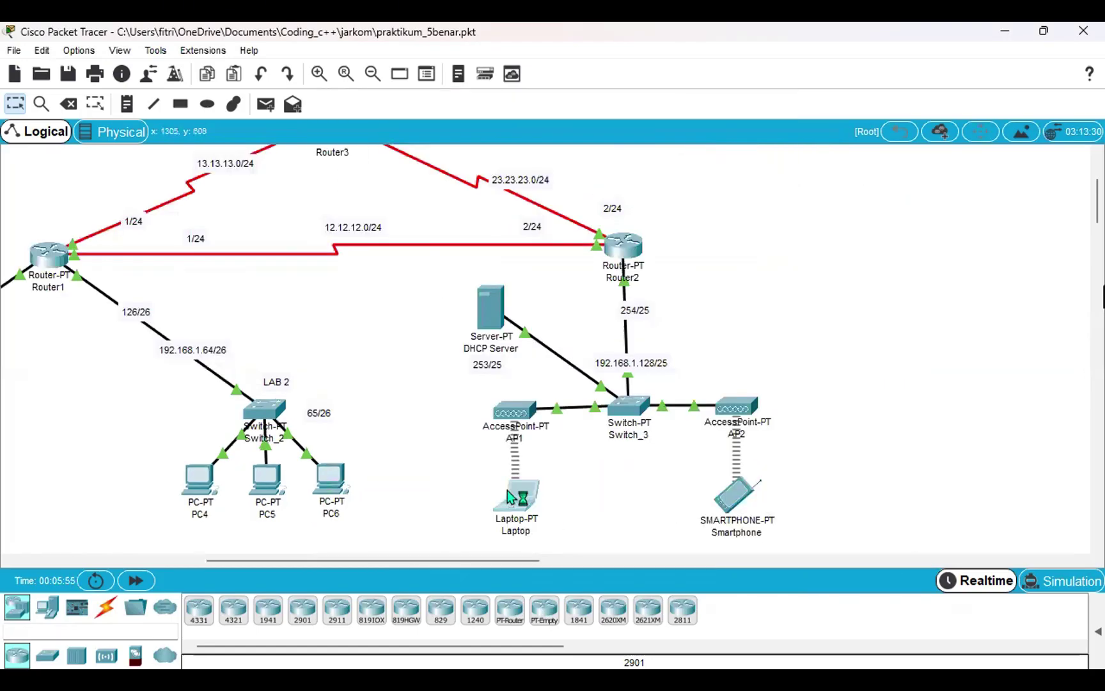
left_click(455, 140)
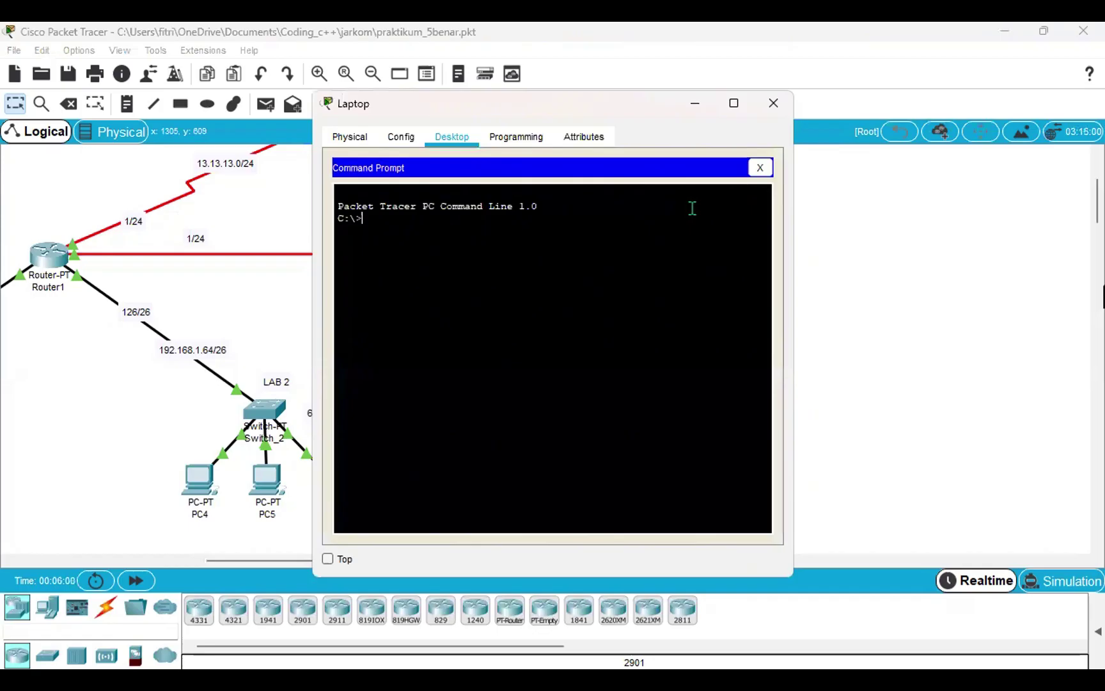
type("ping 4")
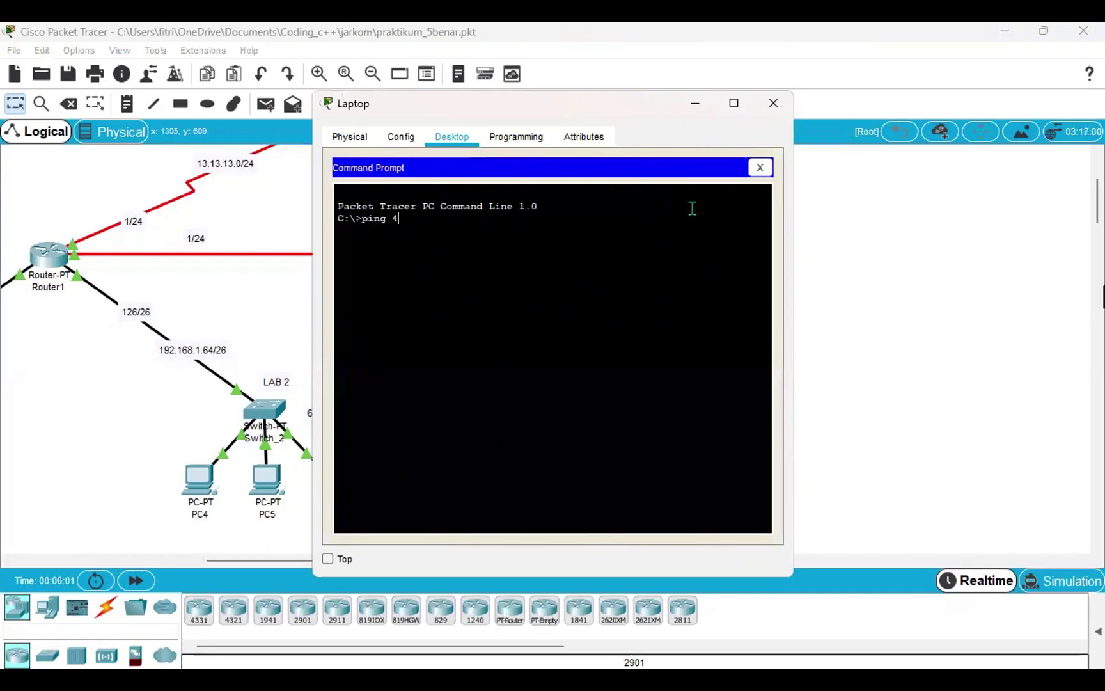
type("3.43.43.2")
key("Return")
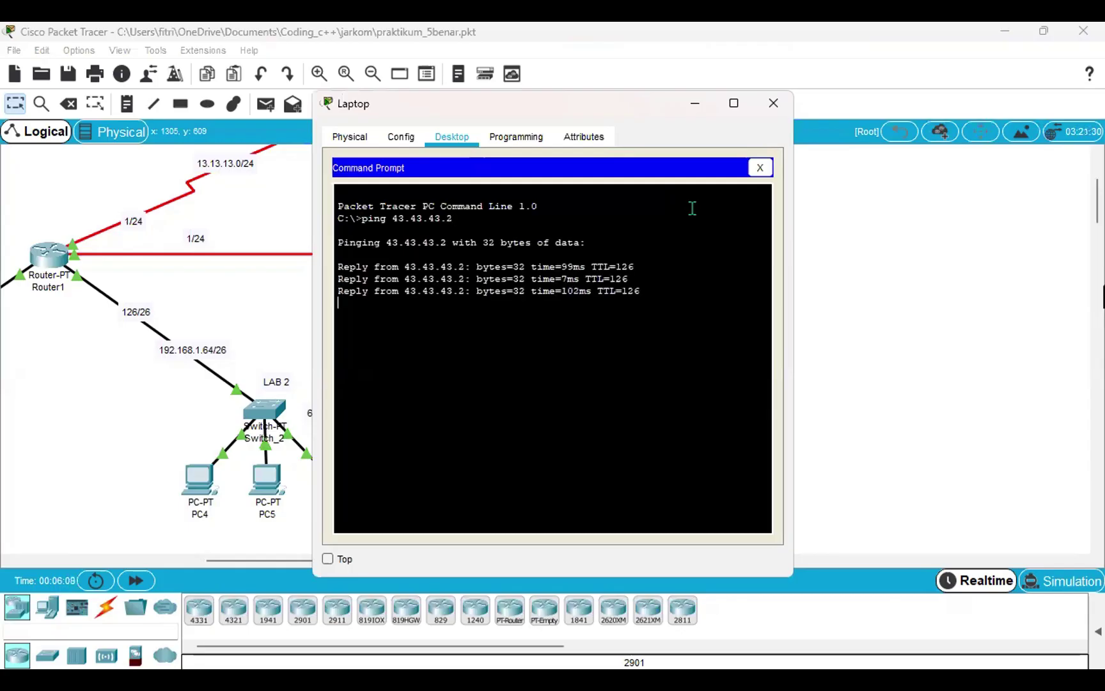
left_click(774, 104)
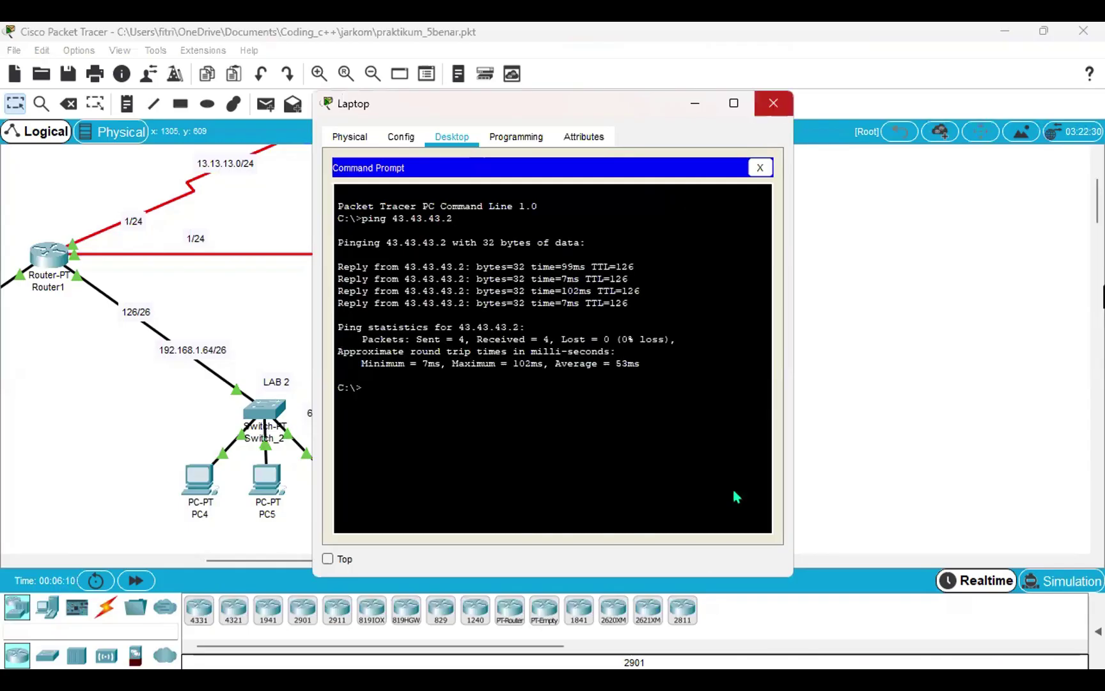
Ping 43.43.43.2 from the Smartphone's Command Prompt, getting 4 of 4 replies, then close its window.
left_click(752, 494)
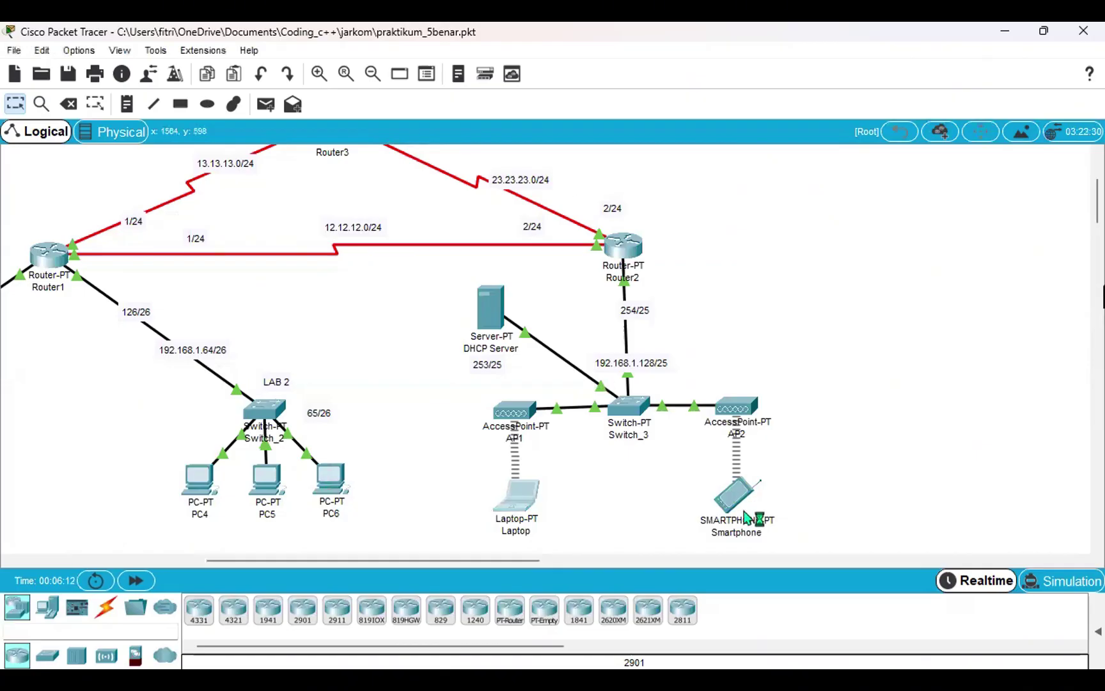
left_click(450, 148)
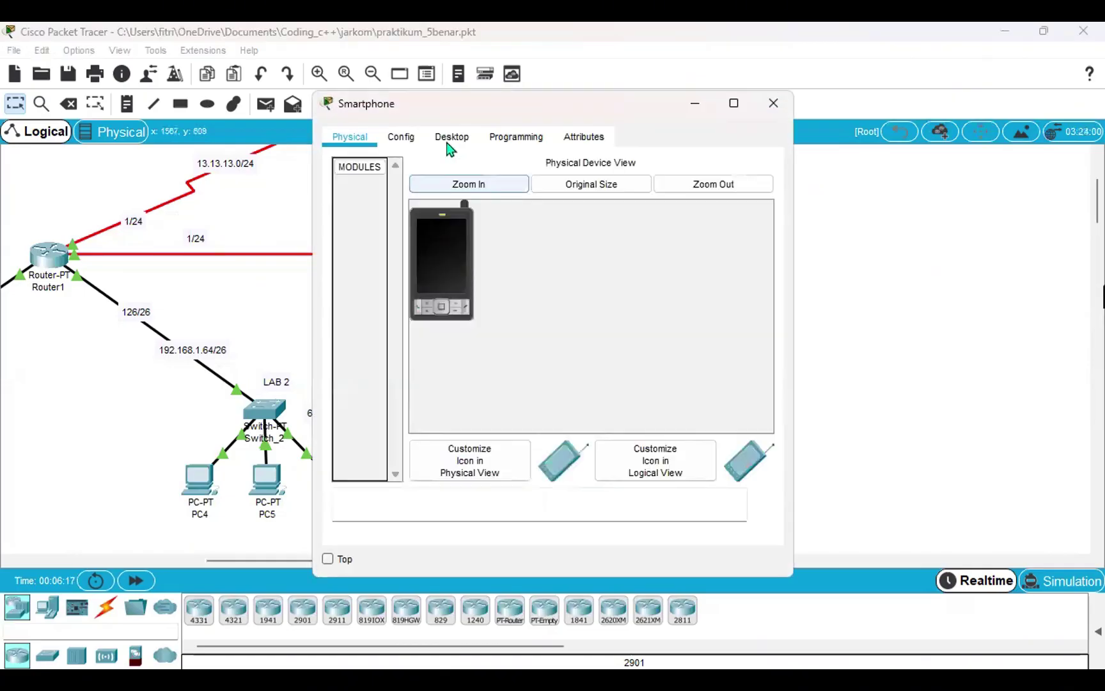
left_click(605, 230)
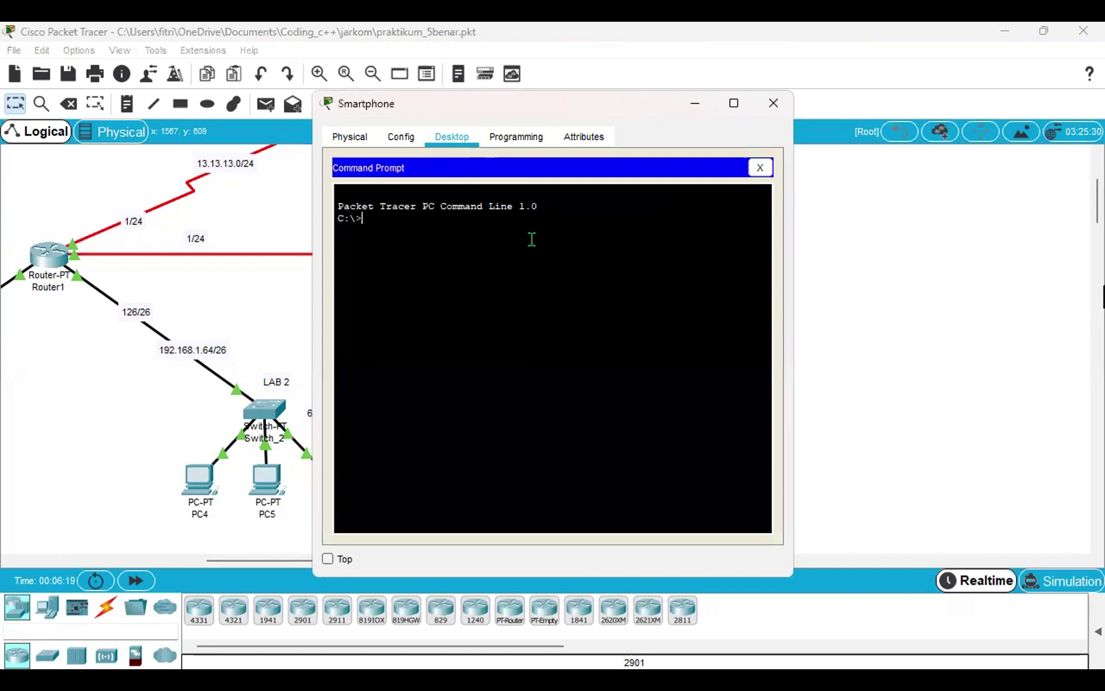
type("ping 43.43.43.2")
key("Return")
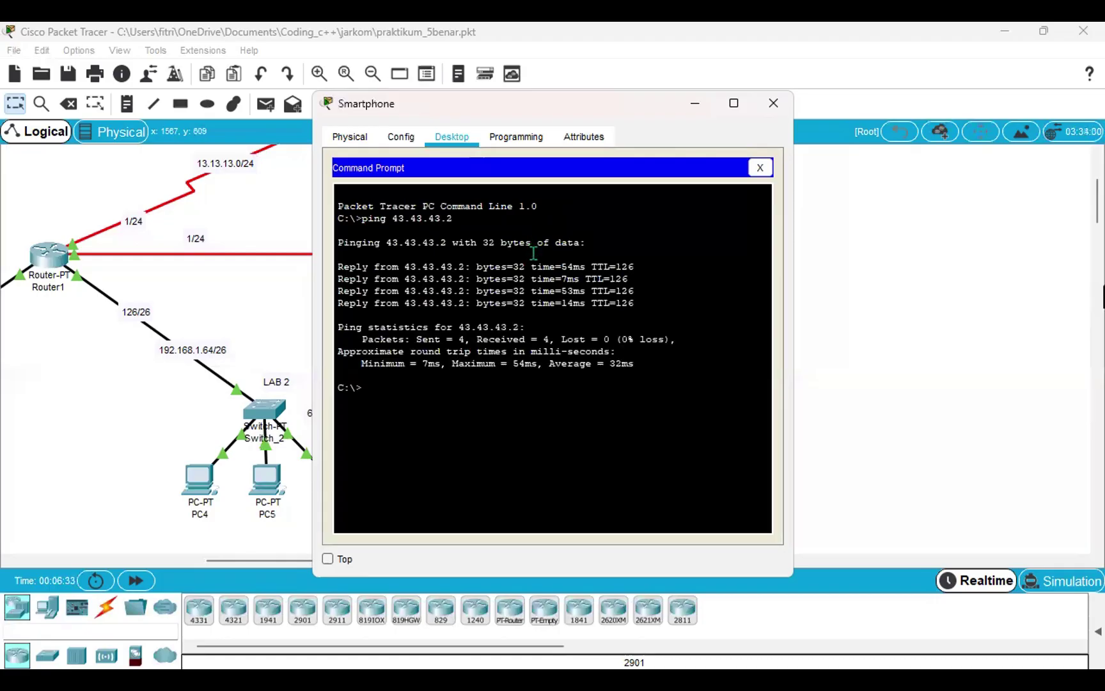
left_click(773, 103)
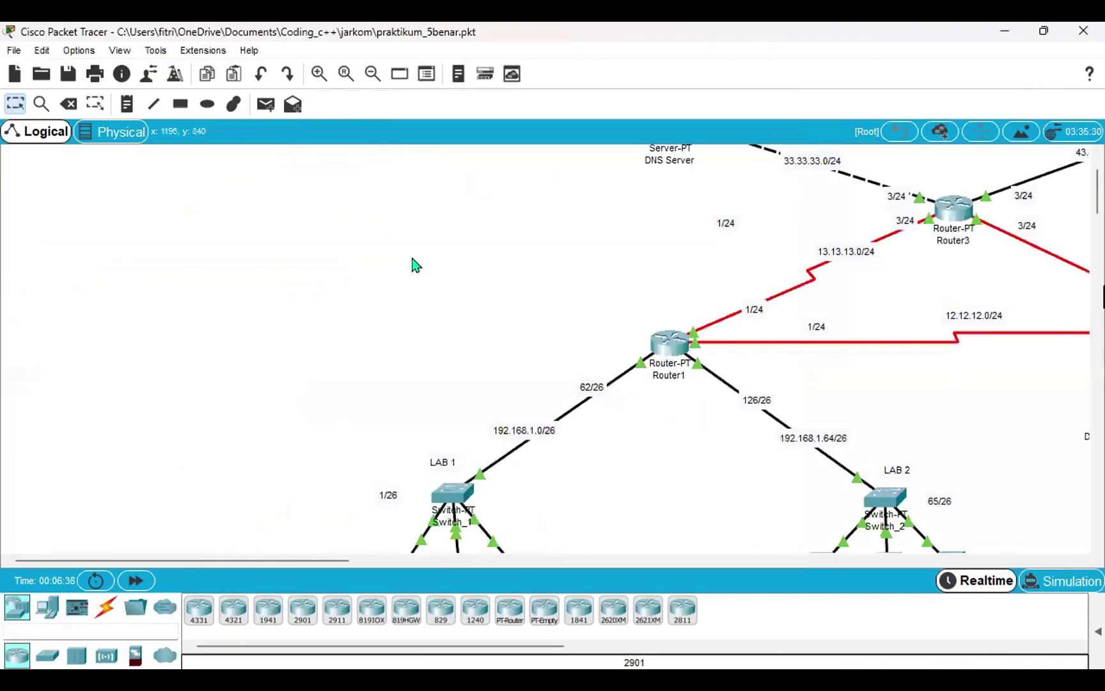
scroll(414, 264, "right", 10)
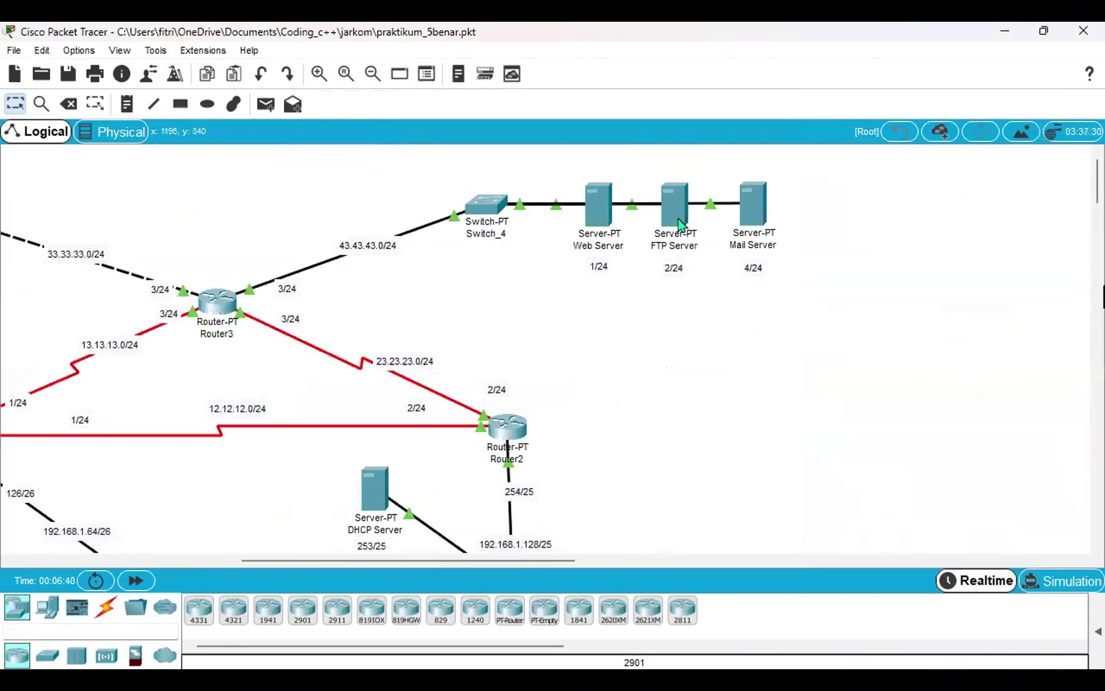
left_click(680, 224)
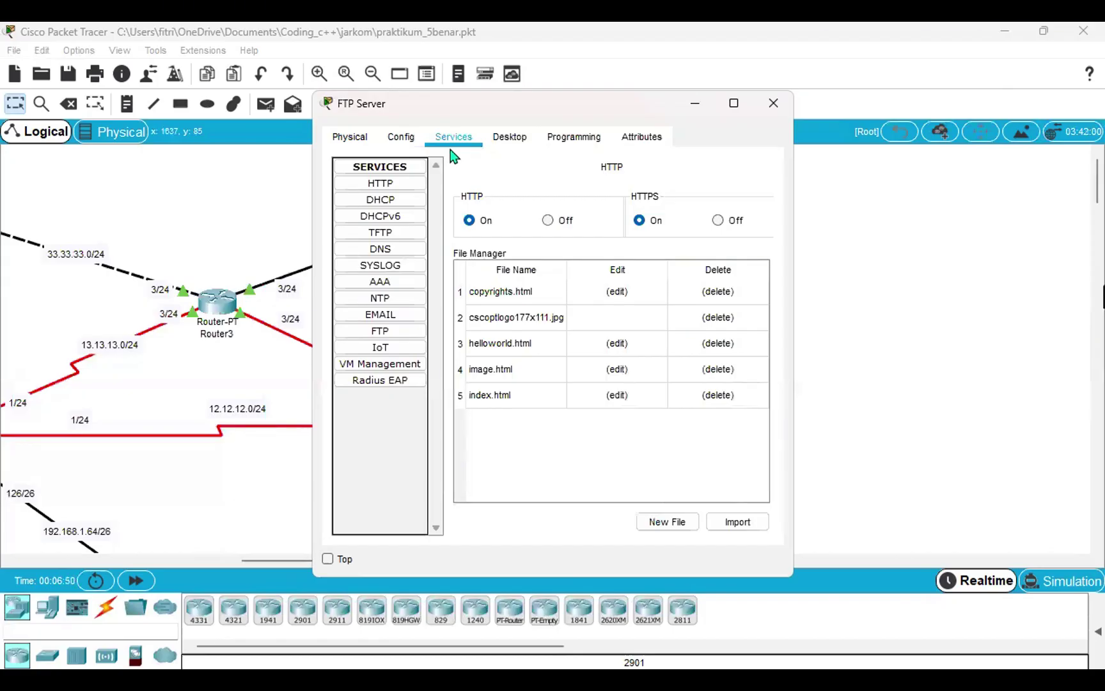
left_click(379, 331)
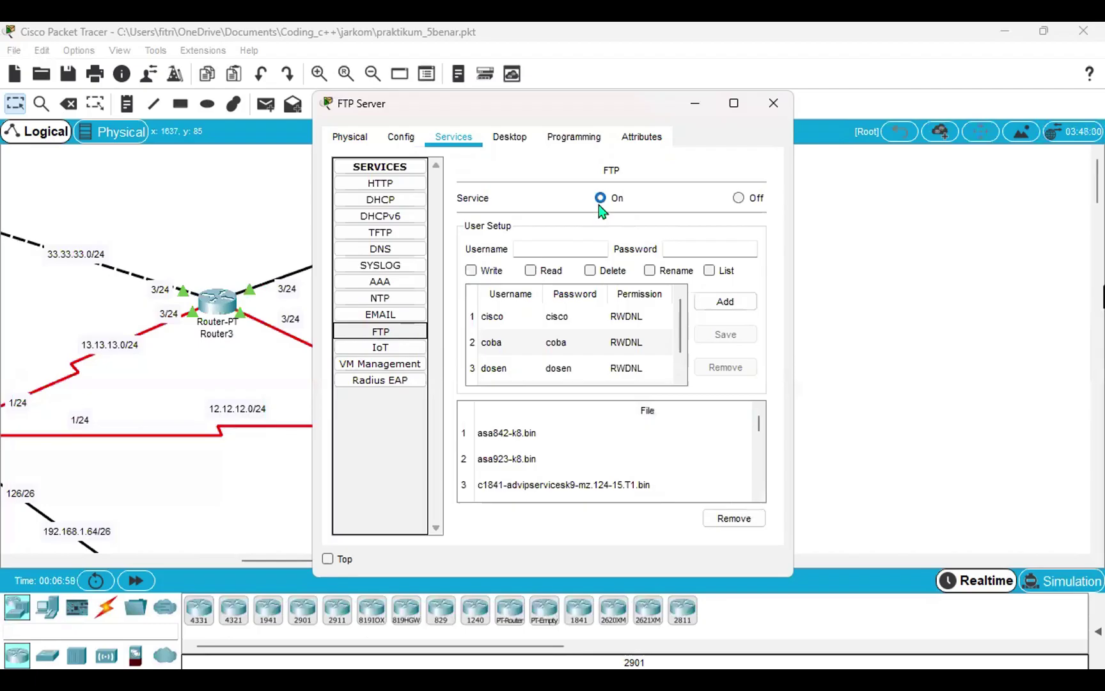
left_click(508, 351)
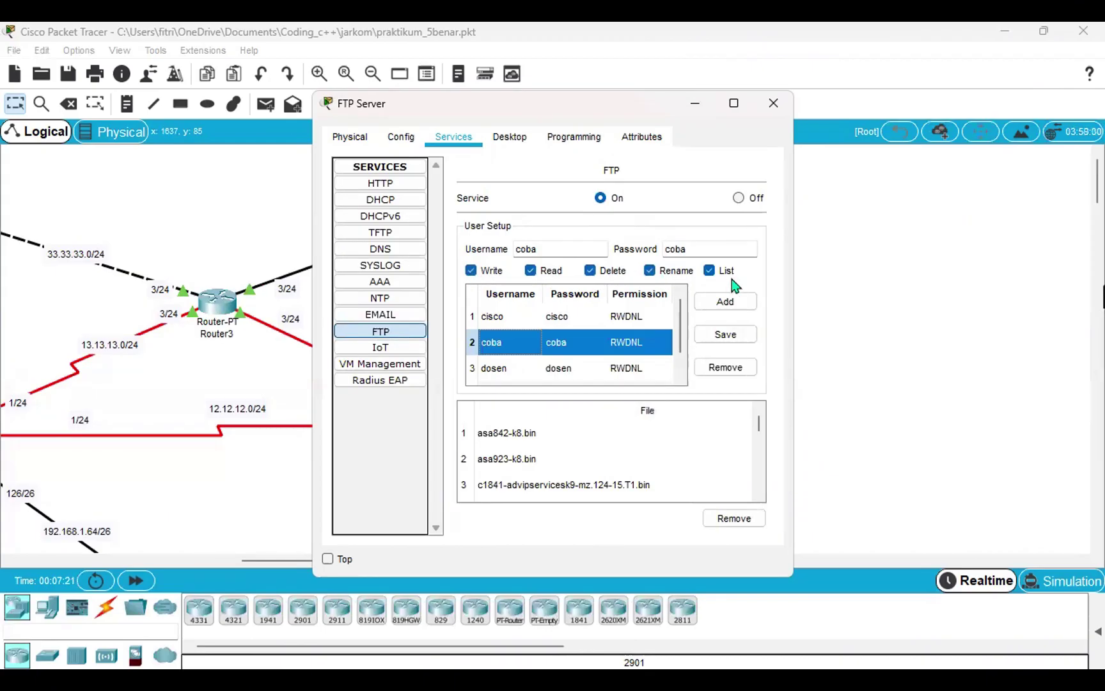
left_click(773, 103)
Open the Text Editor on PC1's Desktop.
scroll(512, 318, "left", 6)
scroll(513, 318, "down", 3)
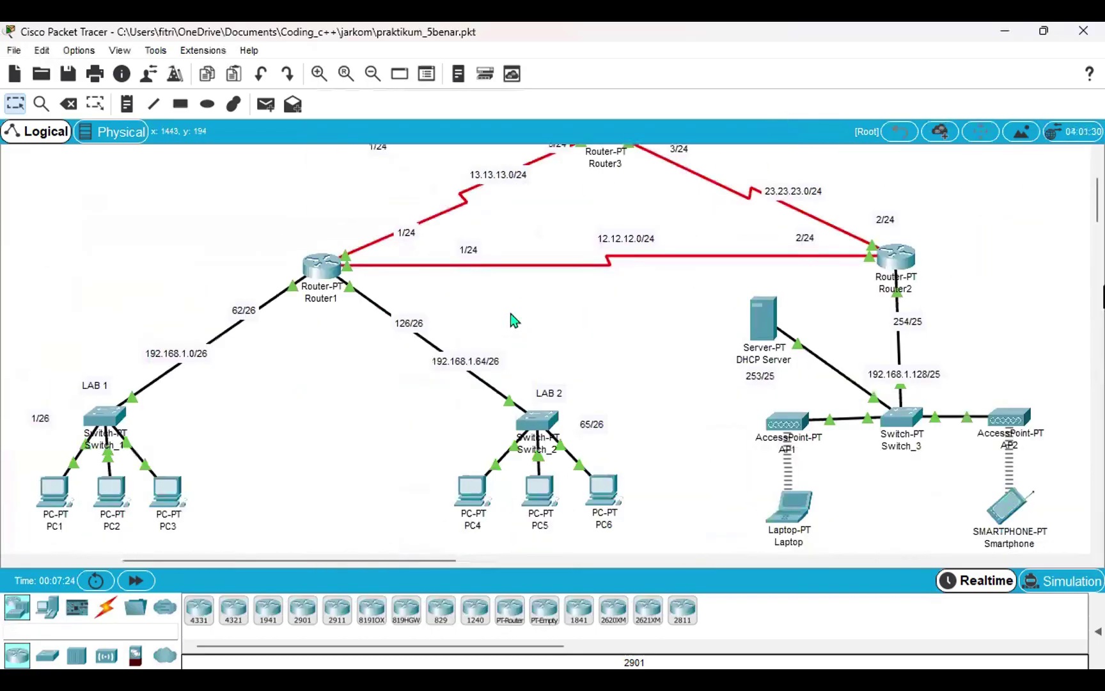
scroll(513, 319, "left", 3)
scroll(512, 318, "left", 5)
scroll(513, 318, "down", 3)
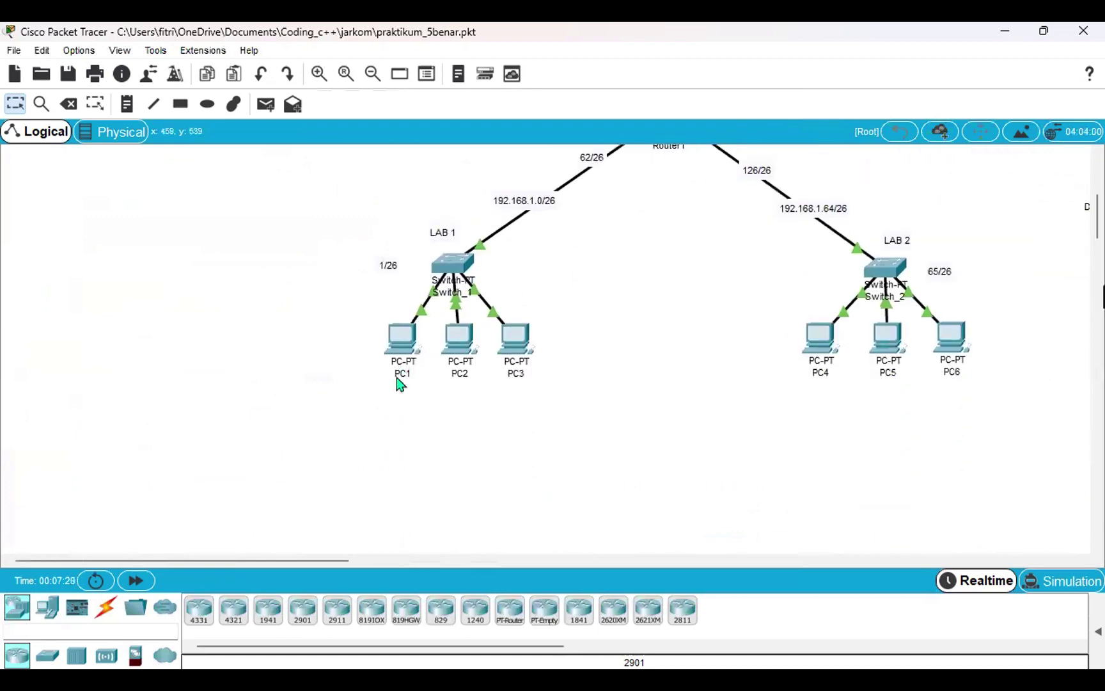
left_click(408, 346)
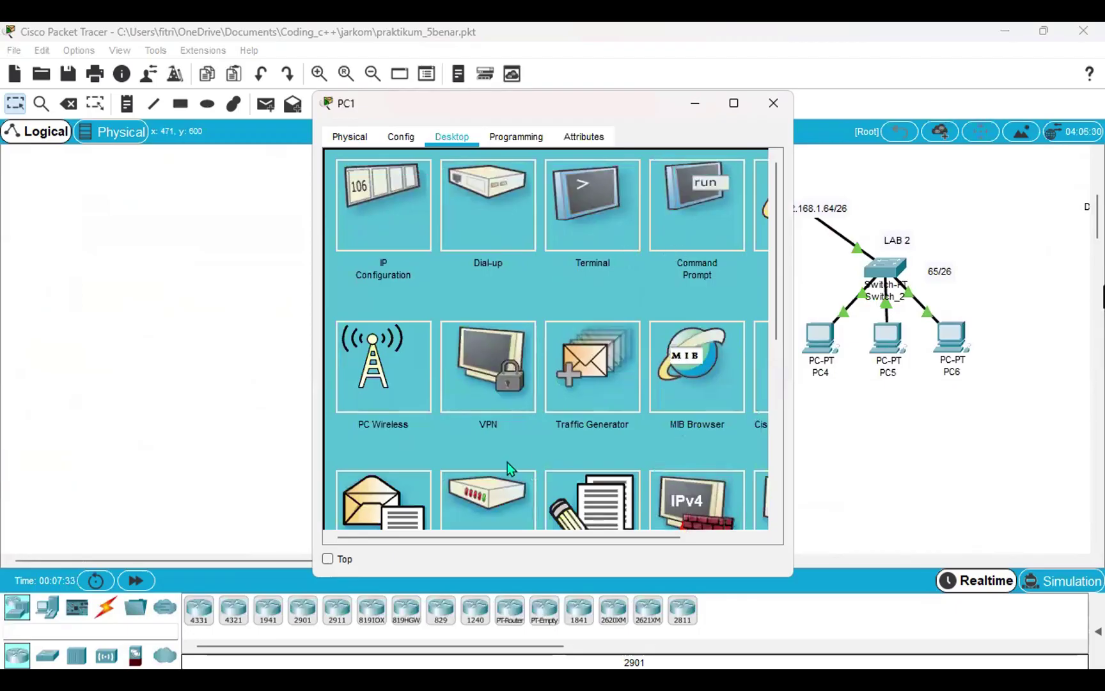
scroll(589, 466, "down", 3)
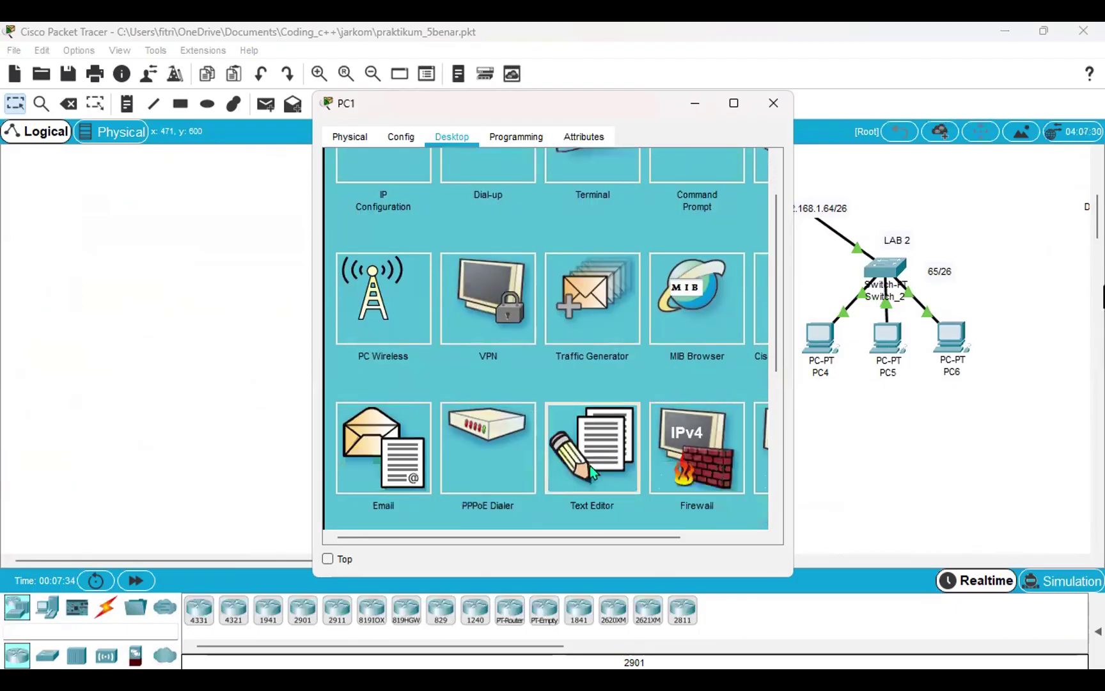
left_click(590, 465)
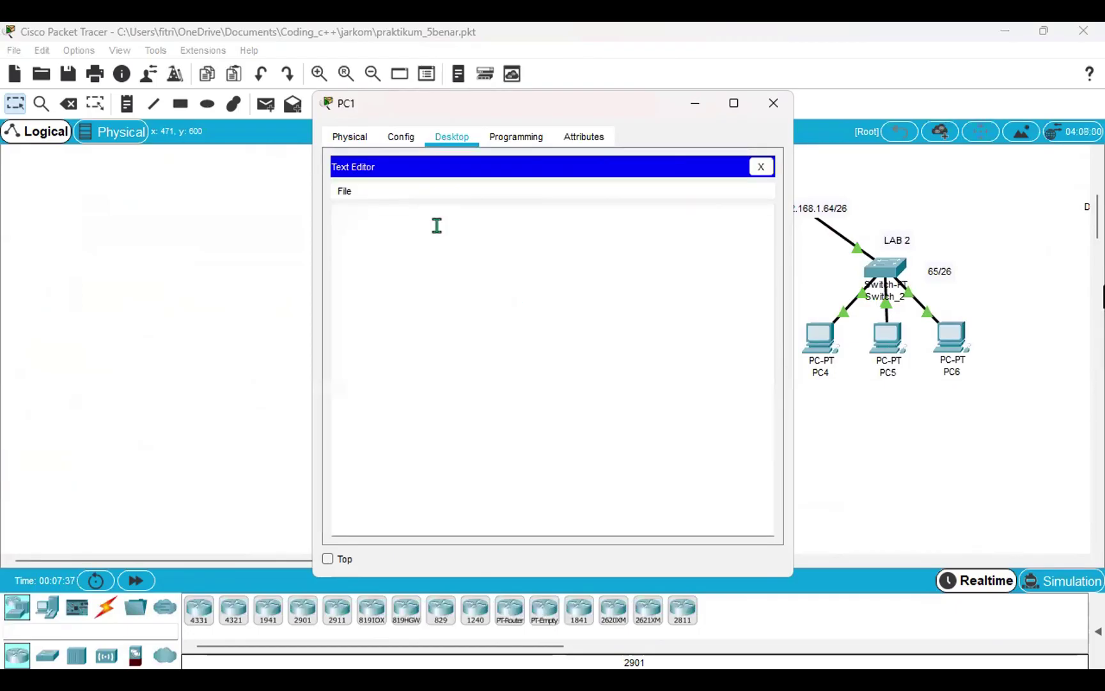
Write 'ini adalah pesan dari pc1' in the empty note and open the File menu.
left_click(437, 225)
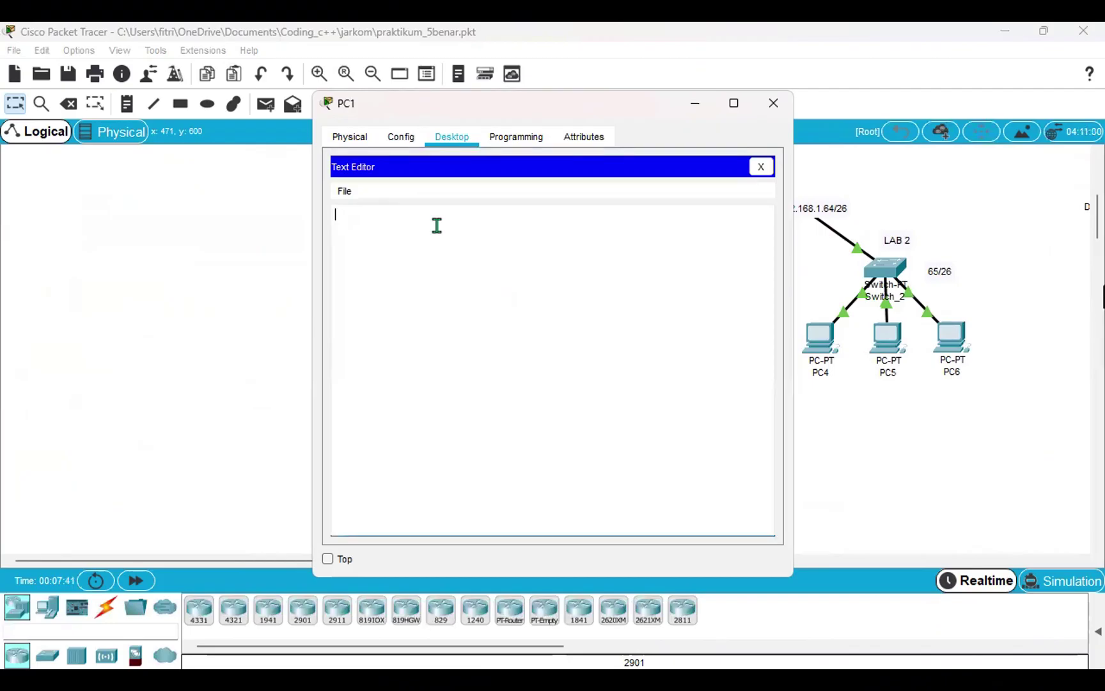
type("ini adala")
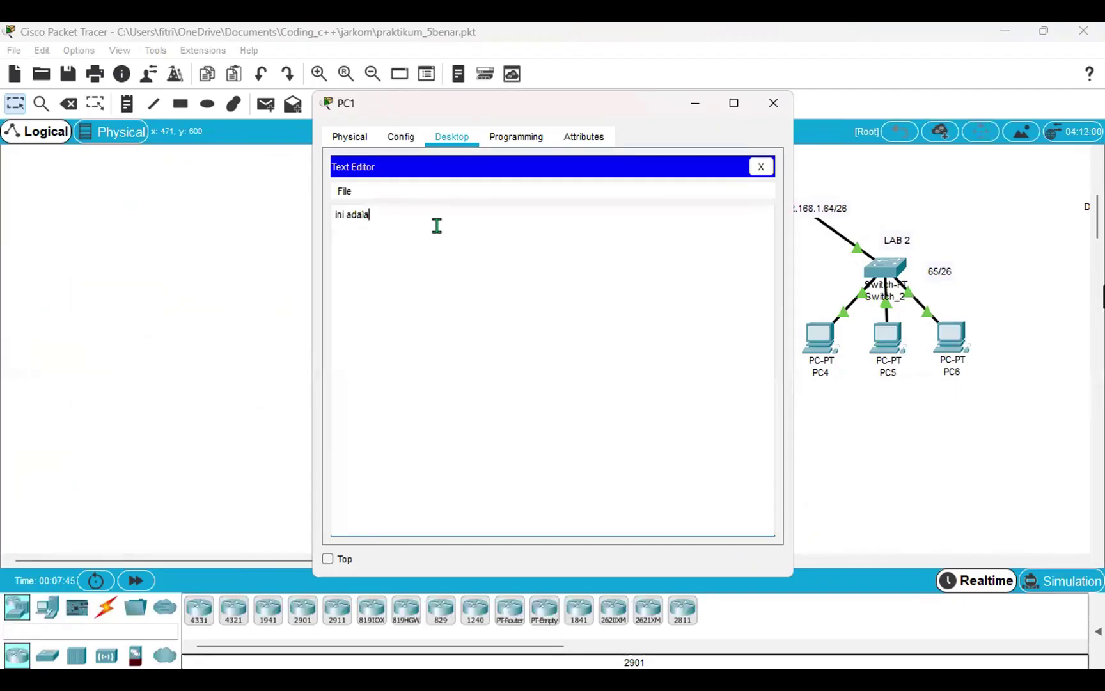
type("h pesan dari")
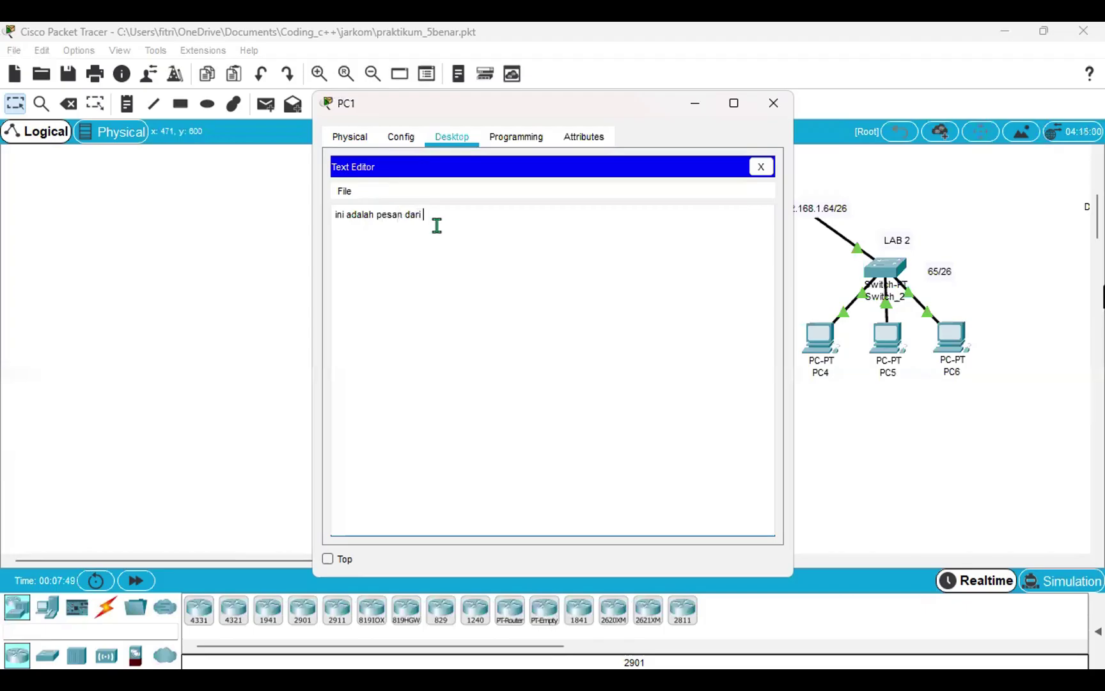
type(" pc1")
left_click(345, 192)
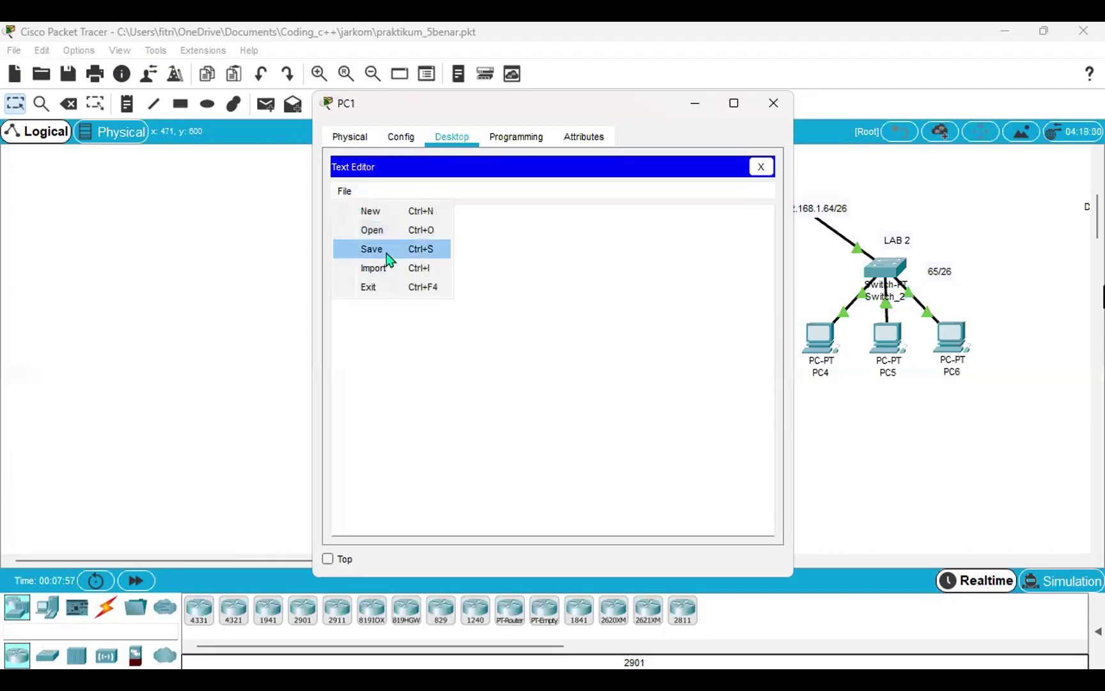
Save PC1's message as the file pesan1.txt.
left_click(388, 250)
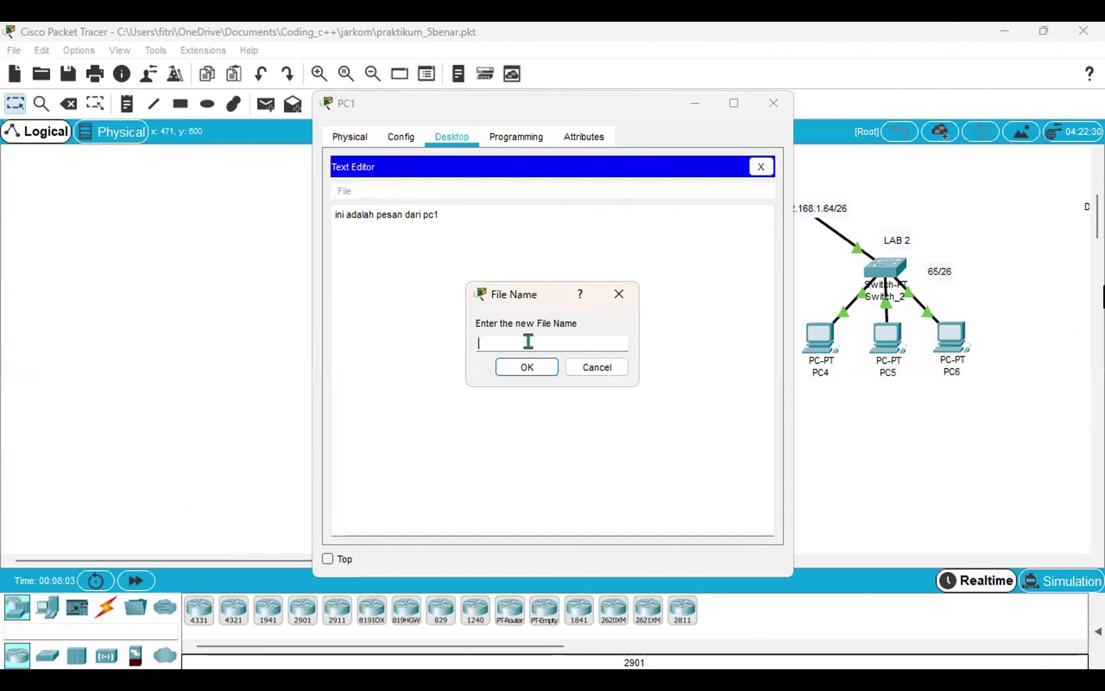
type("pesa")
type("n1.txt")
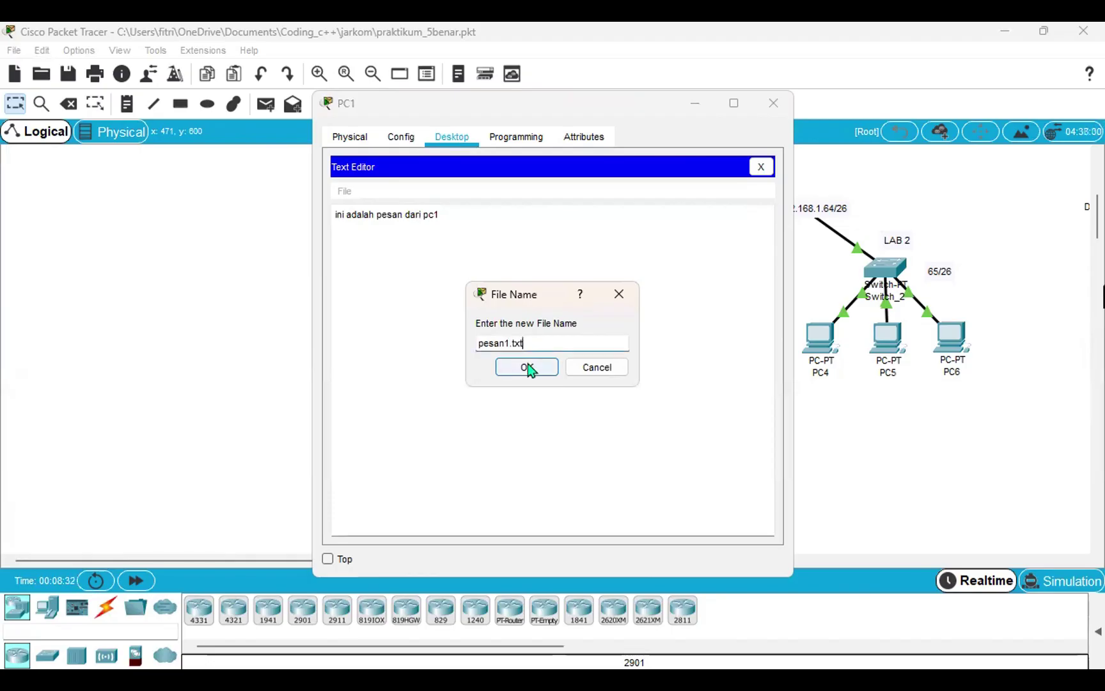
left_click(527, 366)
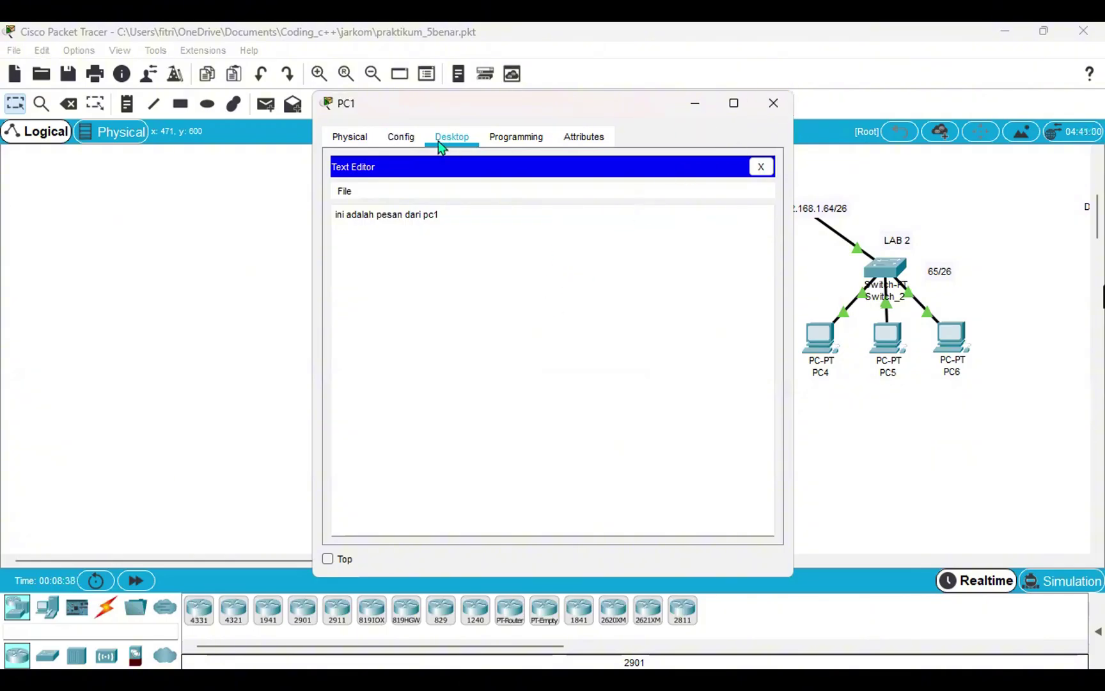
Close the Text Editor and run dir in PC1's Command Prompt to show pesan1.txt (25 bytes).
left_click(764, 168)
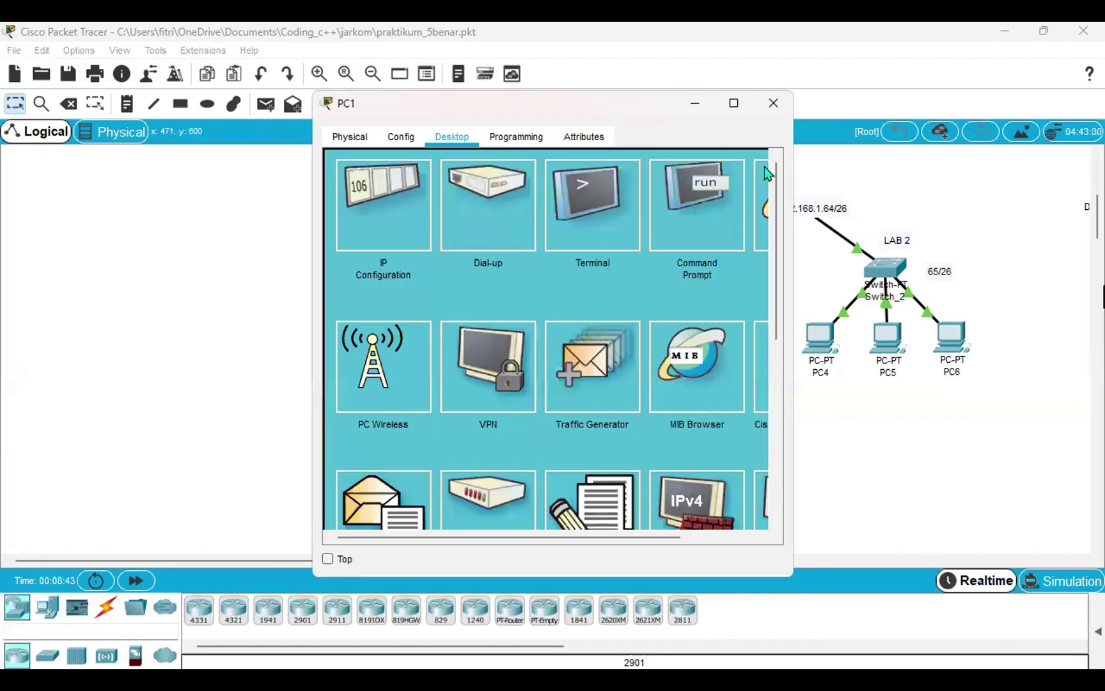
left_click(688, 229)
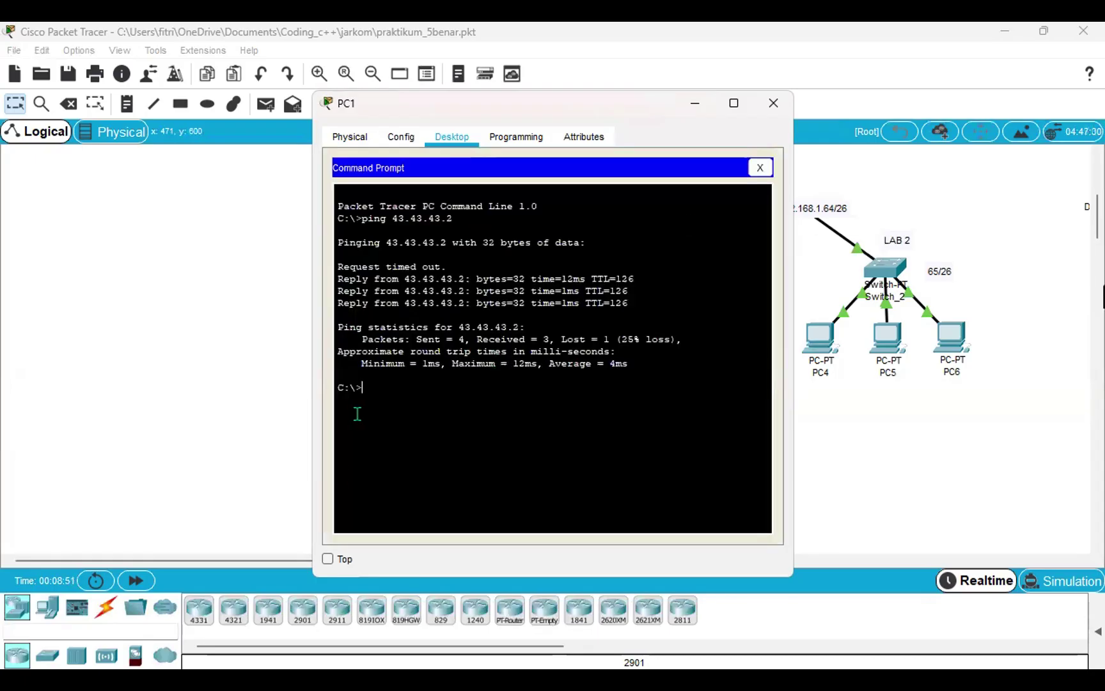
type("dir")
key("Return")
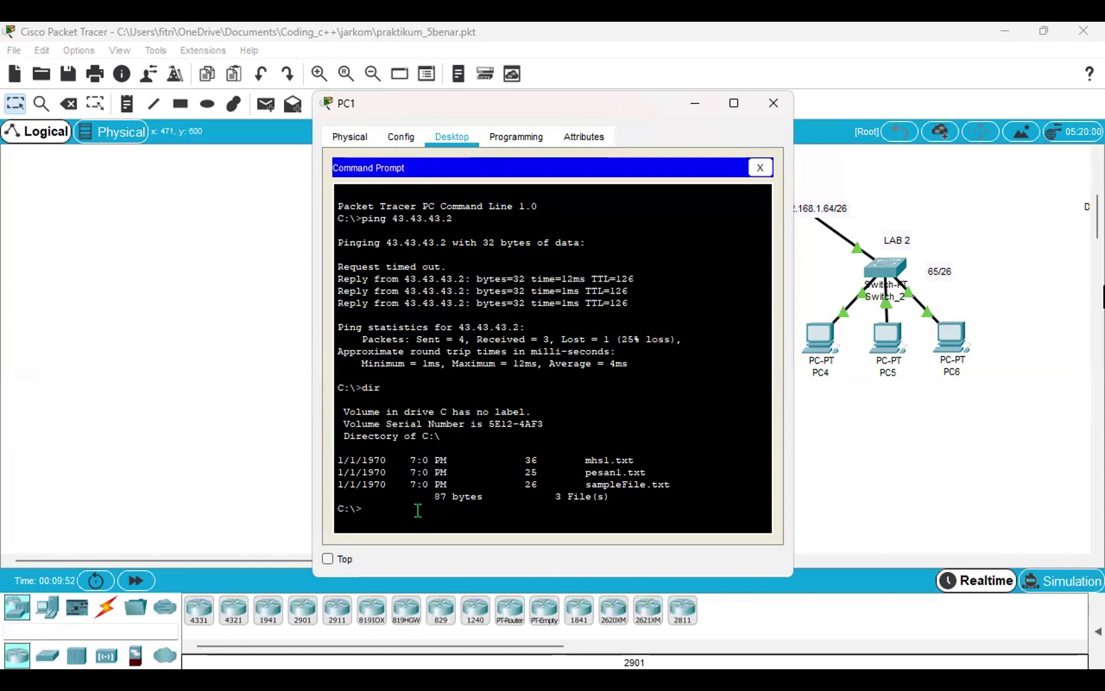
Connect from PC1 via ftp 43.43.43.2 and log in with the FTP username and password.
type("ftp 43.43.43.2")
key("Return")
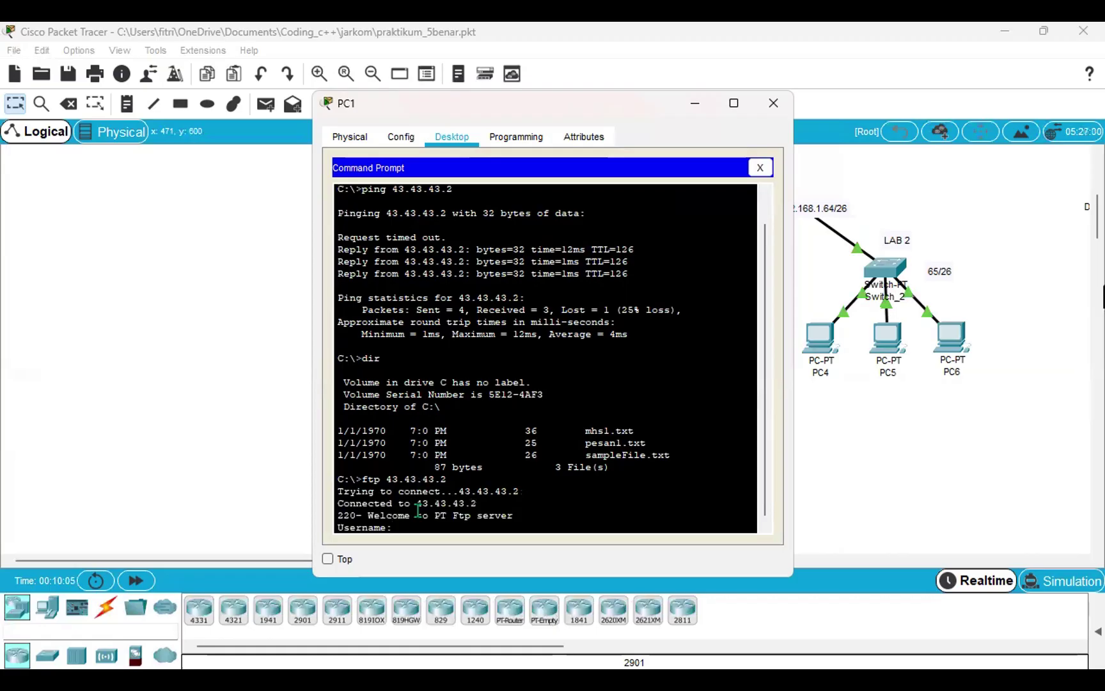
type("coba")
key("Return")
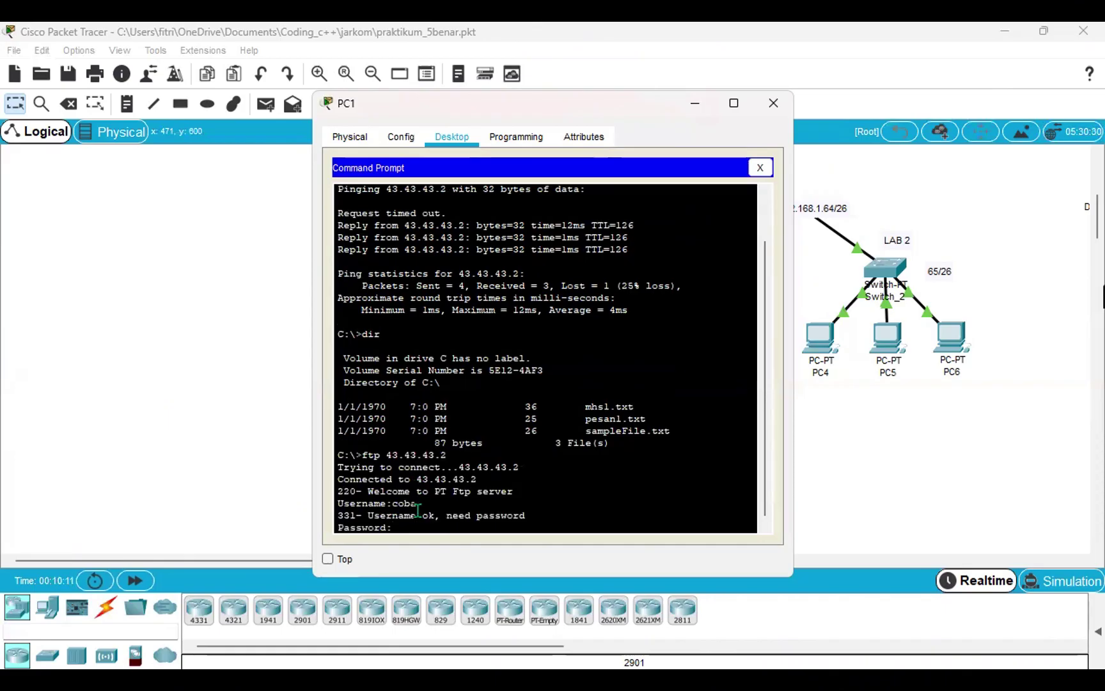
key("Return")
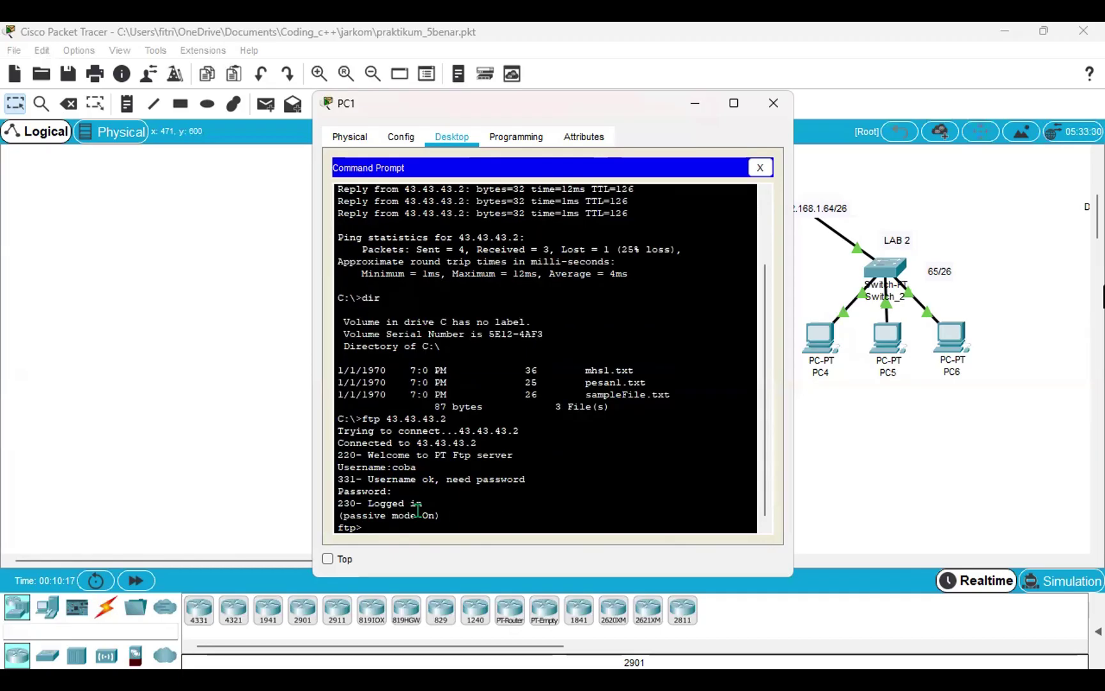
Upload pesan1.txt with put and list the server's files with dir.
type("put ")
type("pesan")
type("1.")
type("txt")
key("Return")
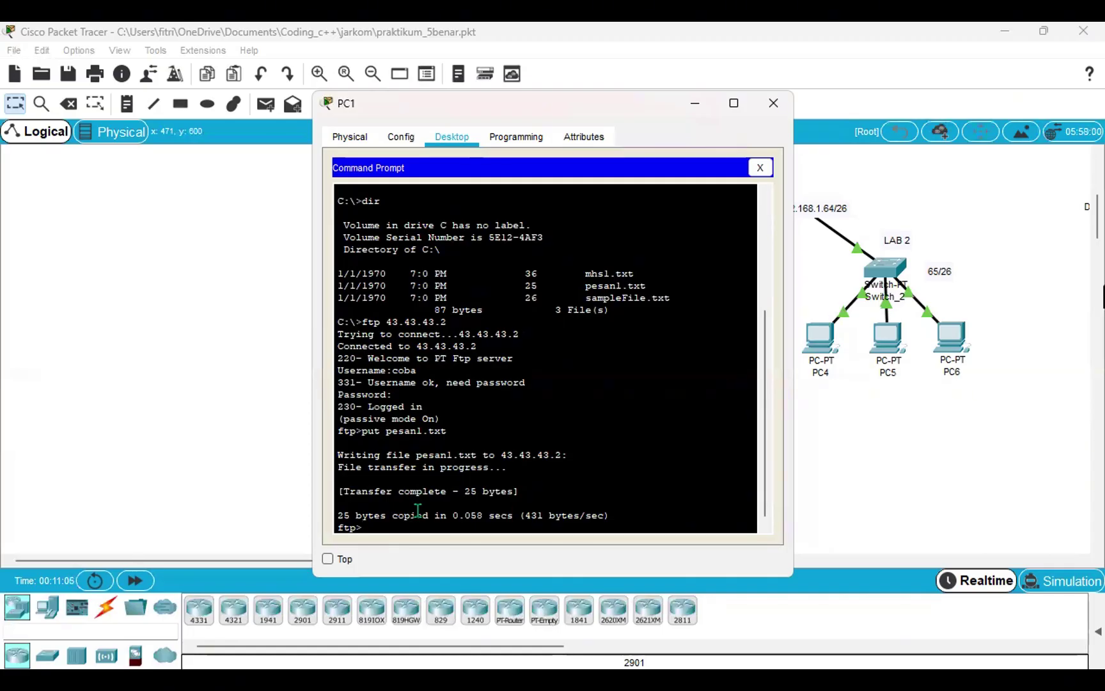
type("dir")
key("Return")
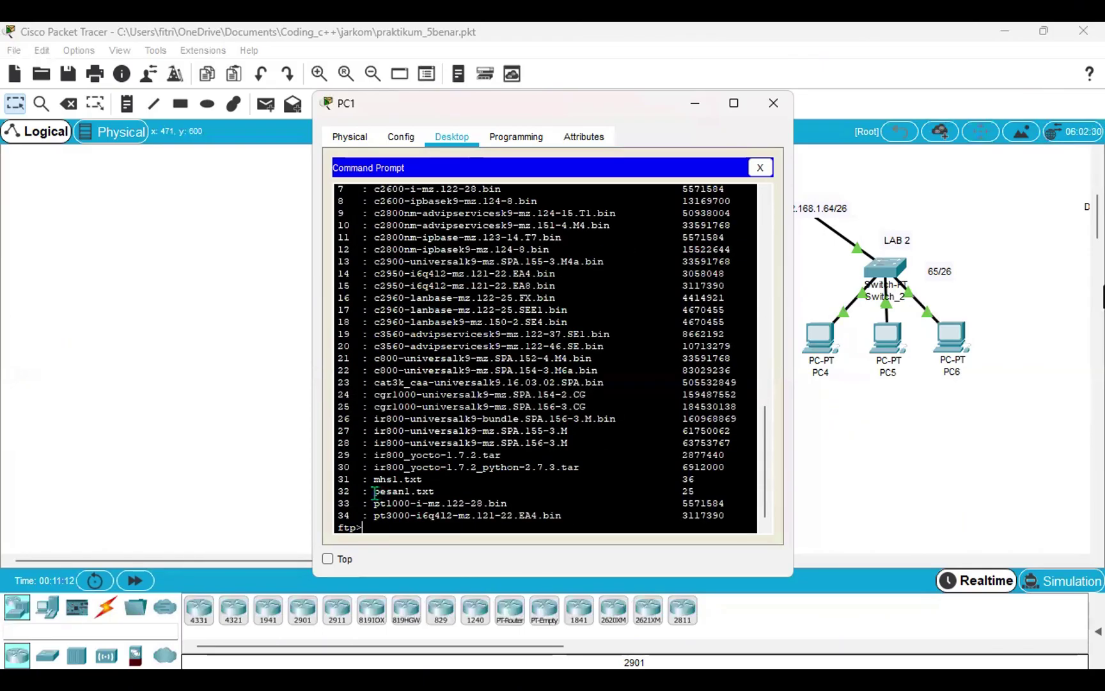
Highlight the pesan1.txt entry in the listing, then close PC1's window and move the canvas to the Laptop.
left_click_drag(375, 491, 704, 490)
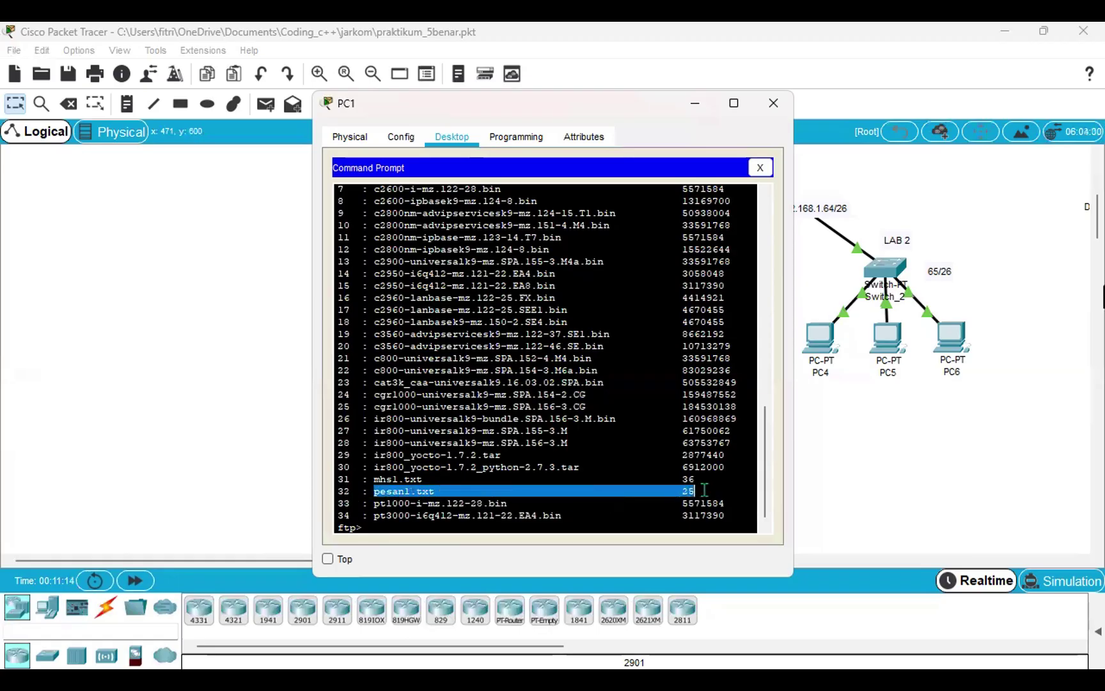
left_click(705, 490)
scroll(343, 453, "up", 3)
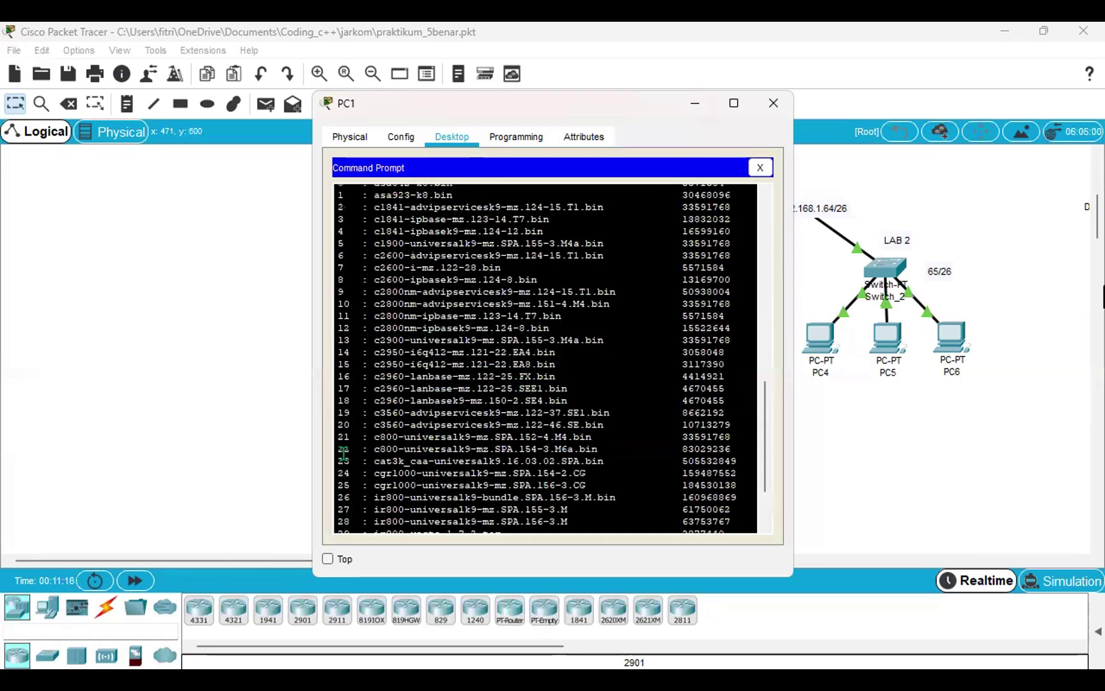
scroll(344, 452, "down", 3)
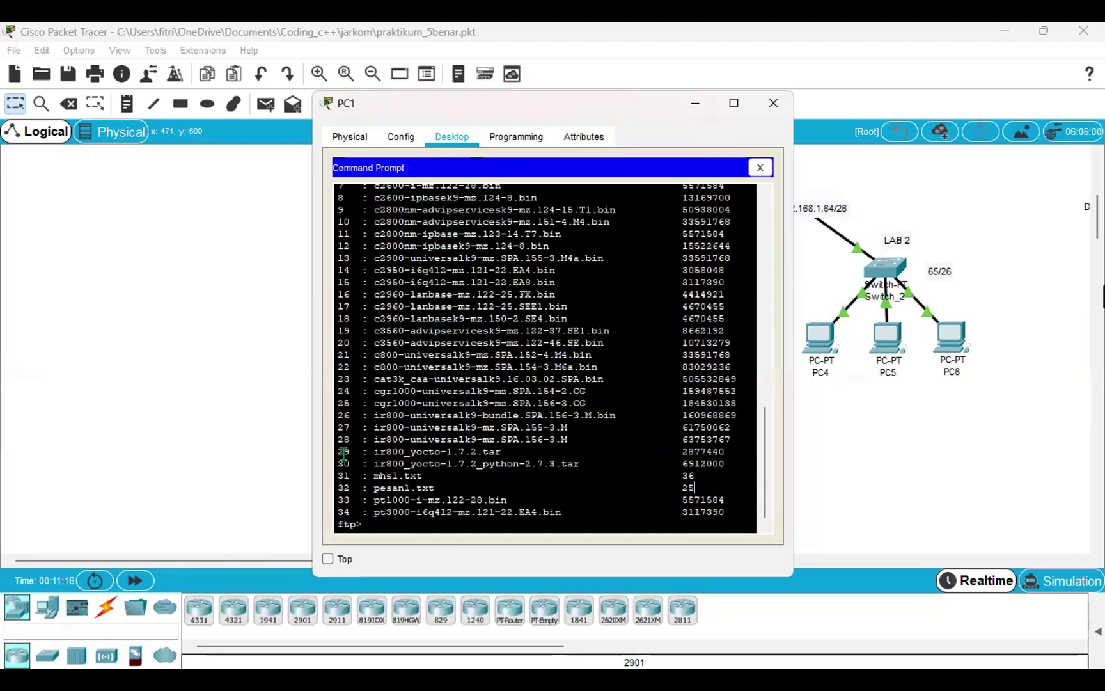
left_click(773, 103)
scroll(769, 284, "right", 8)
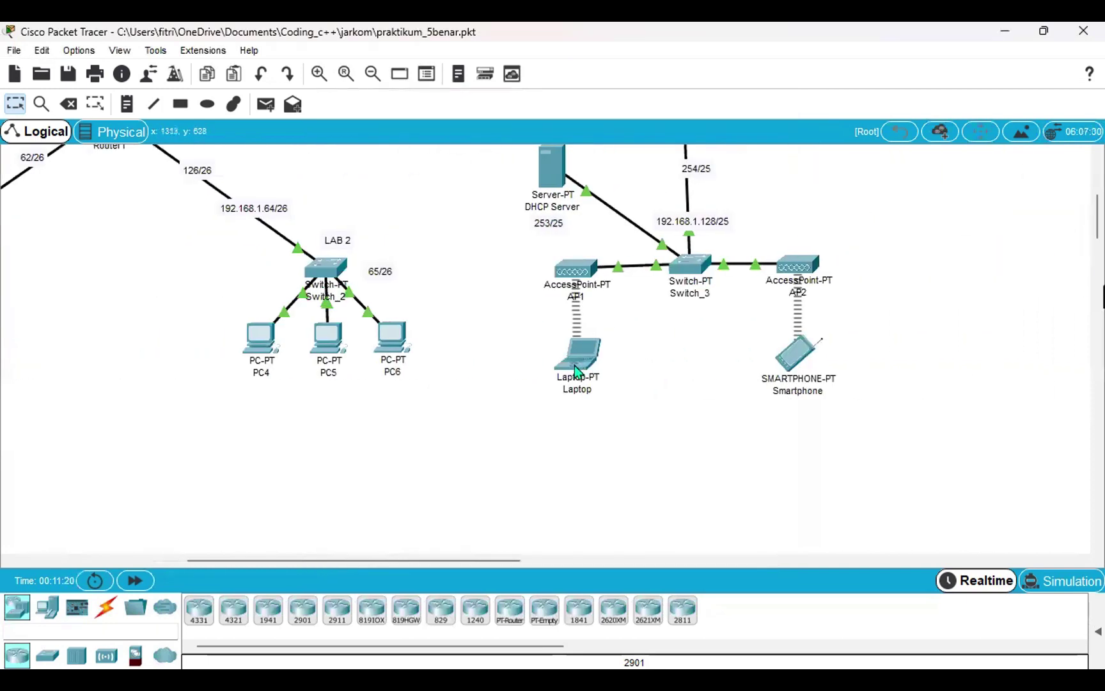
Open the Laptop's Command Prompt and start typing ftp 43.43.43.2.
left_click(574, 364)
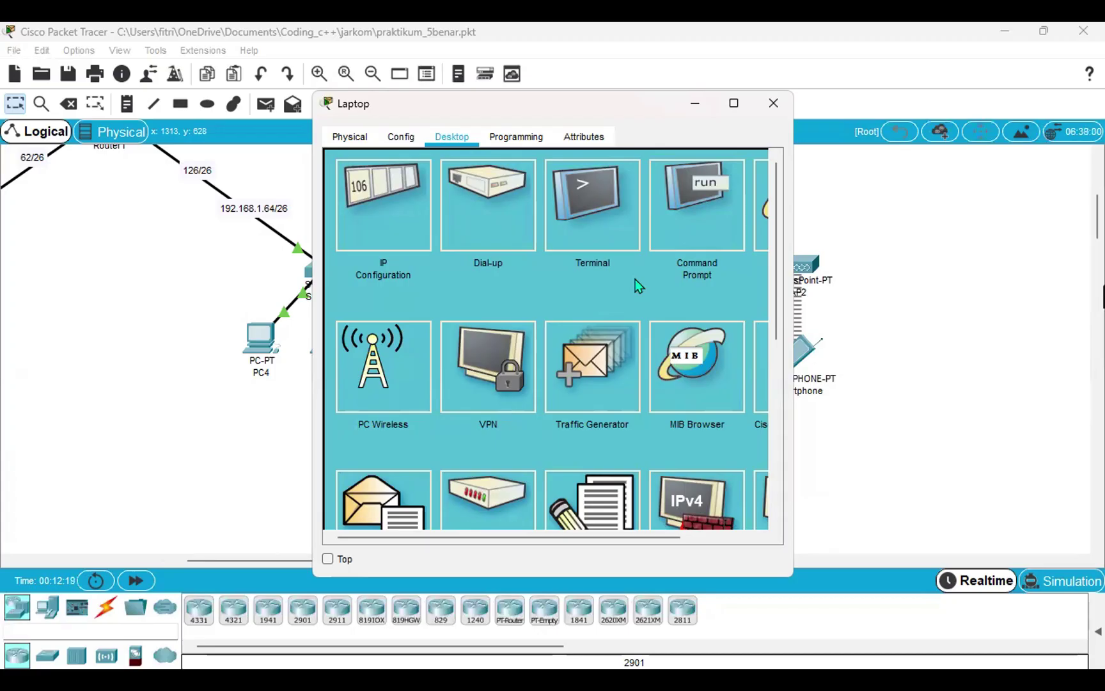
left_click(712, 216)
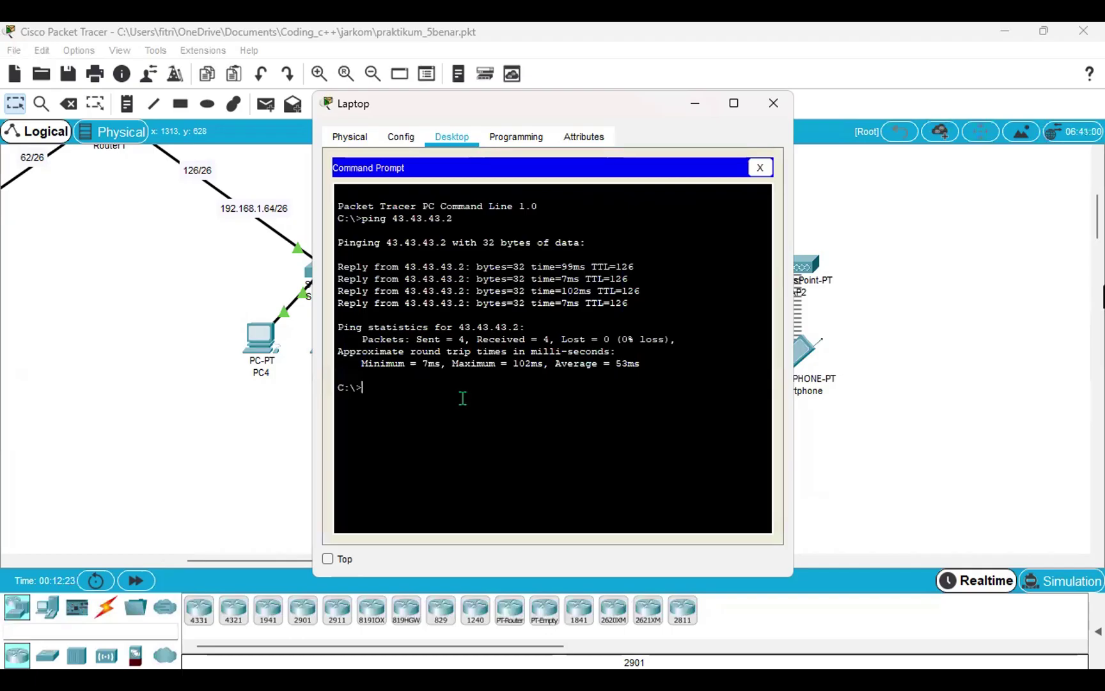
type("ftp 43.43.43.2")
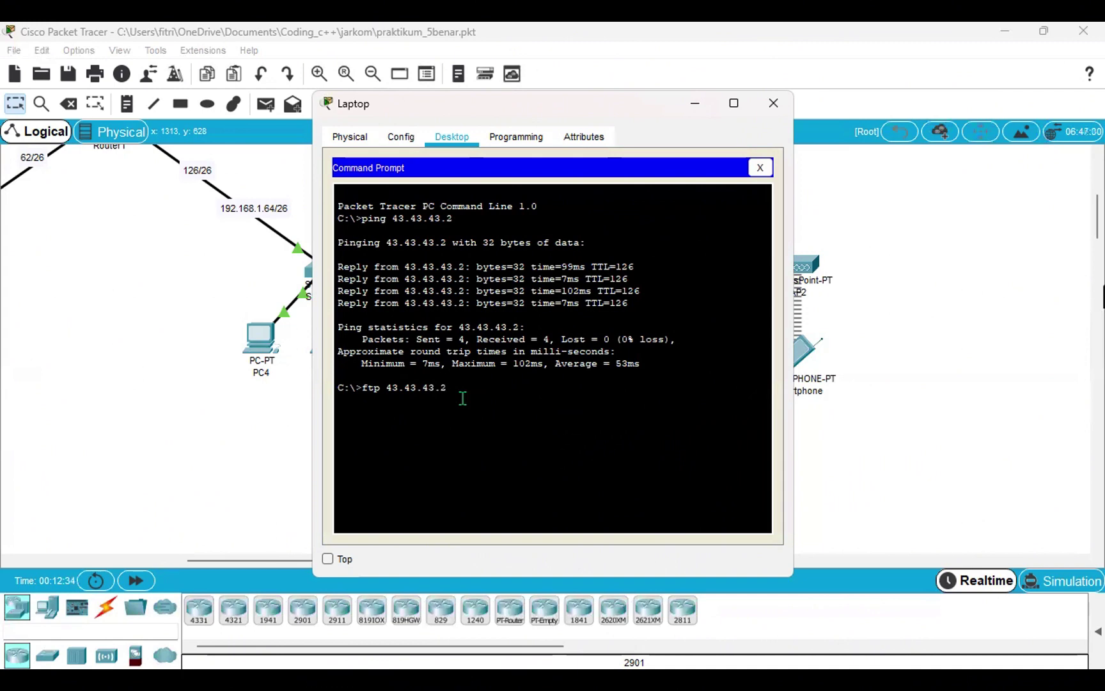
Log the Laptop into the FTP server 43.43.43.2 with the FTP credentials and download pesan1.txt.
key("Return")
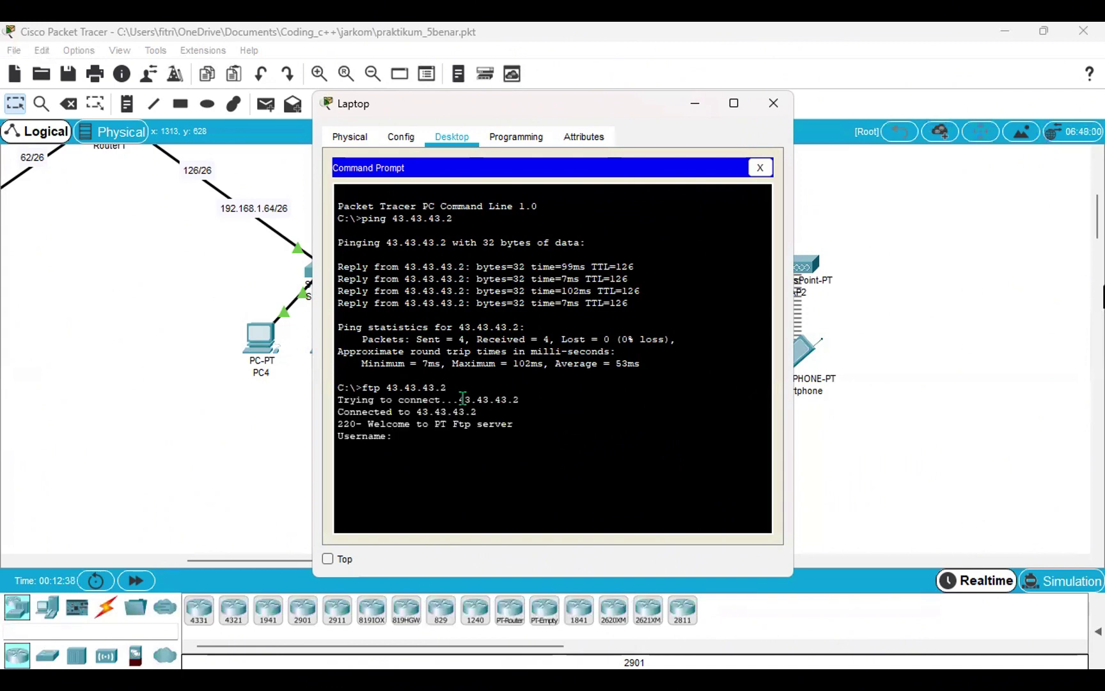
type("coba")
key("Return")
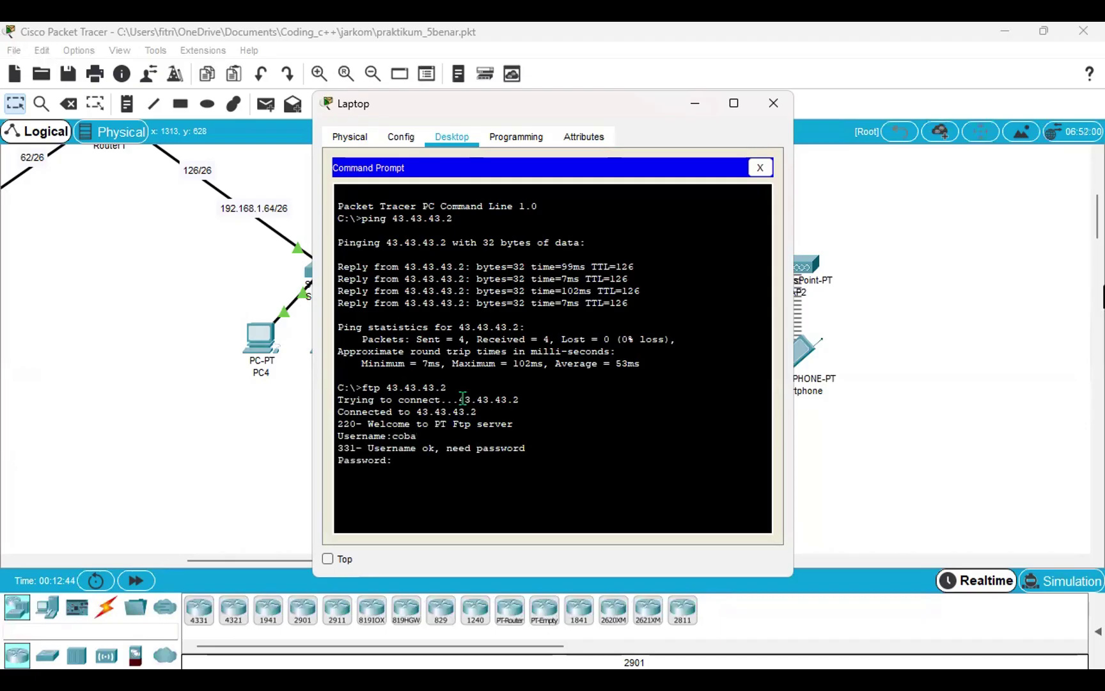
key("Return")
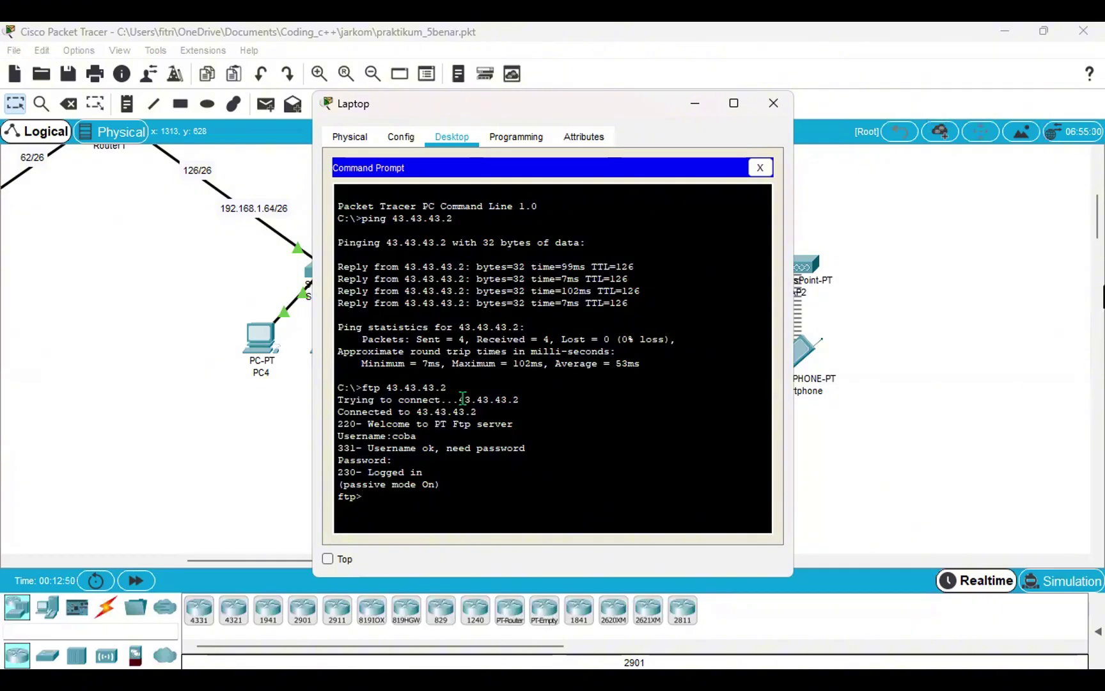
type("get")
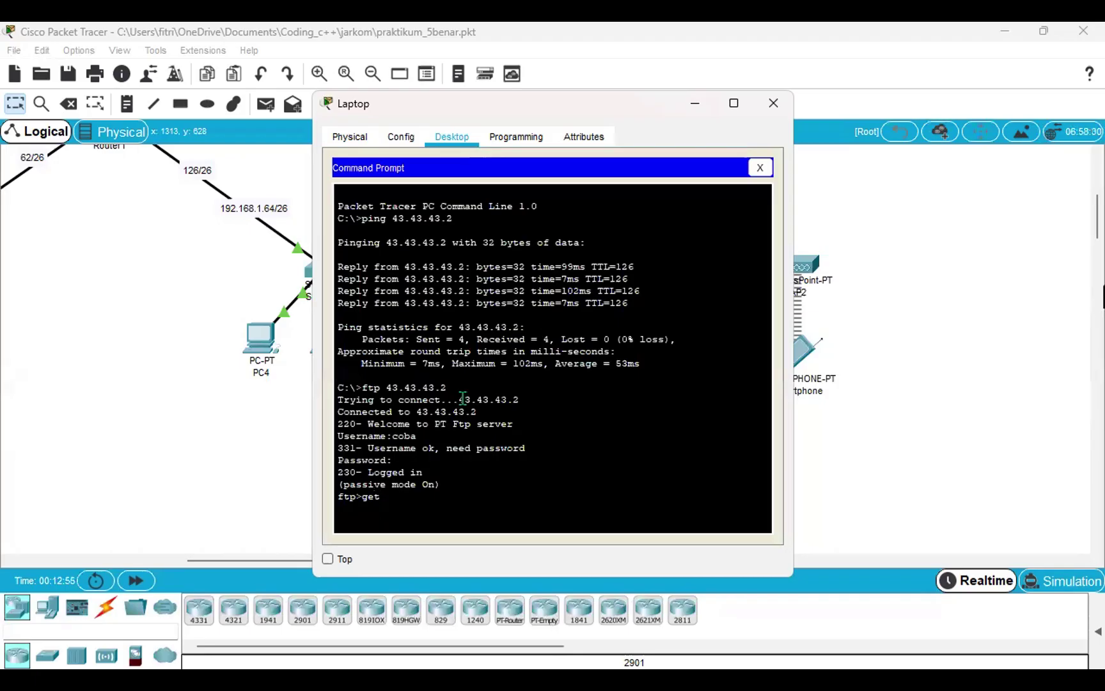
type(" pesa")
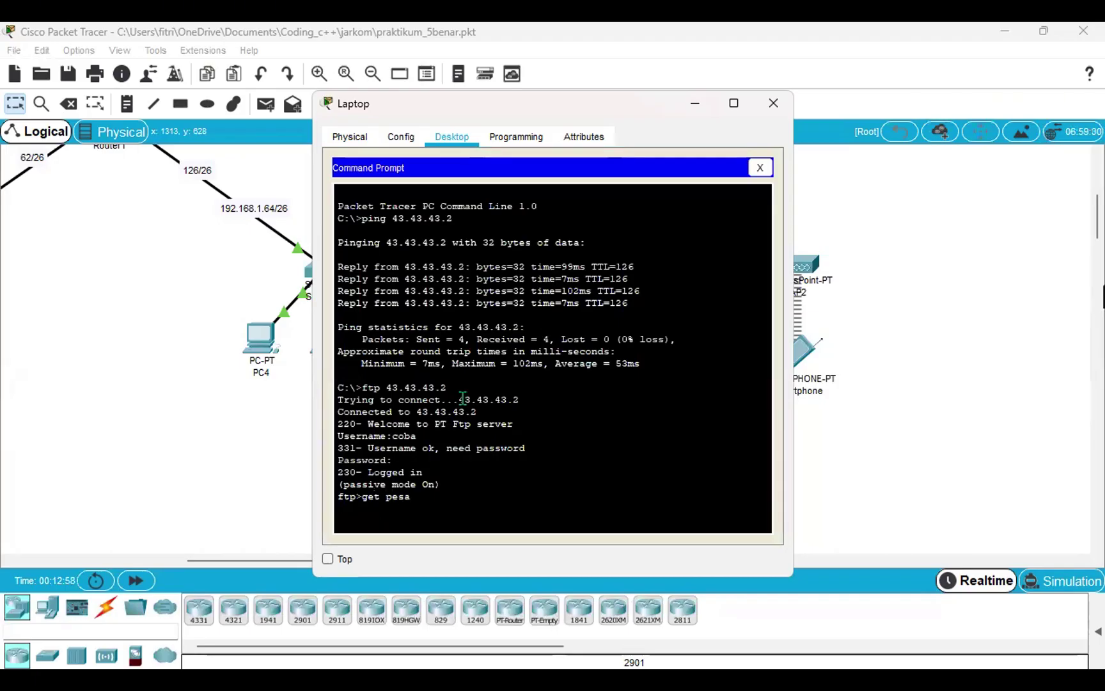
type("n1.txt")
key("Return")
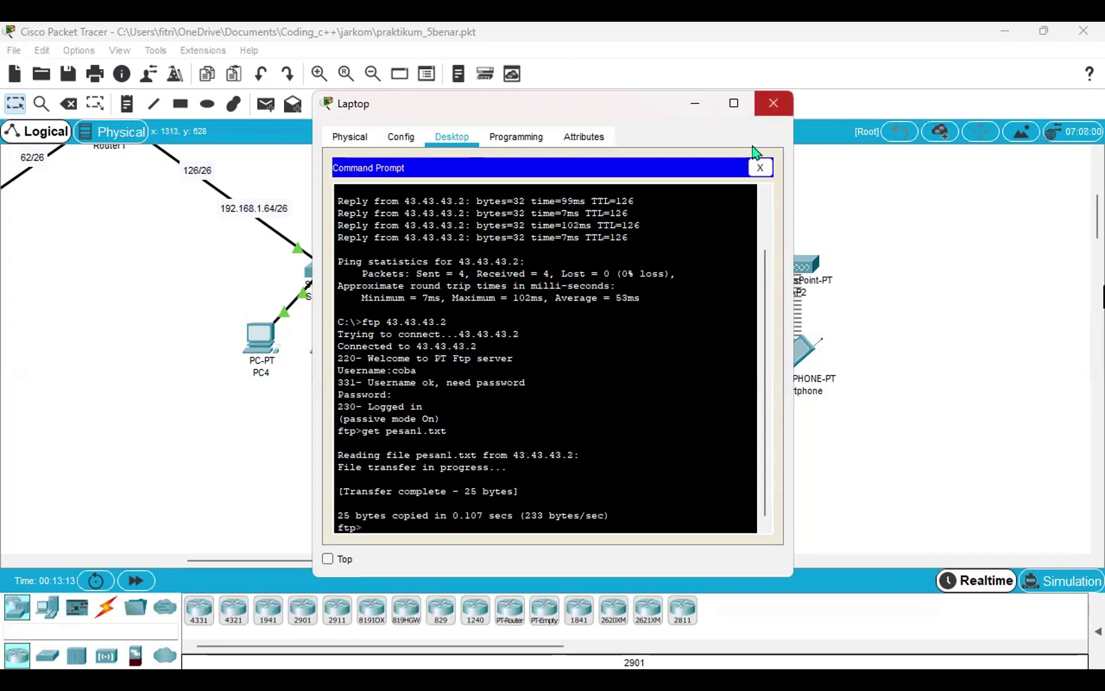
Close the Laptop's Command Prompt and launch its Text Editor.
left_click(760, 167)
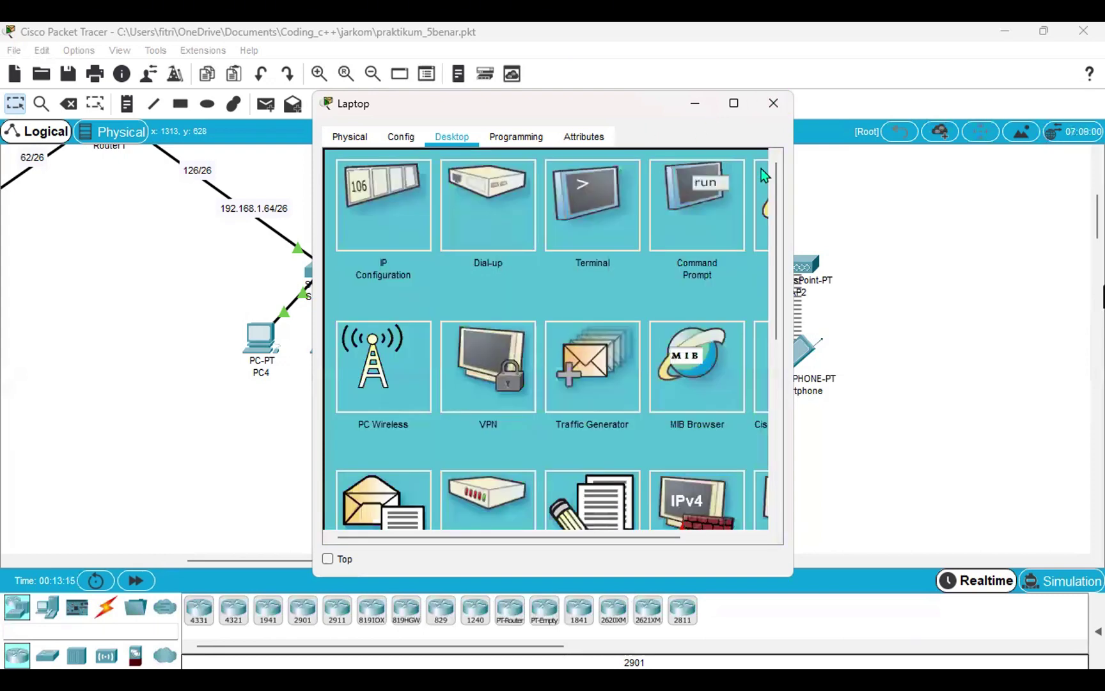
scroll(554, 476, "down", 3)
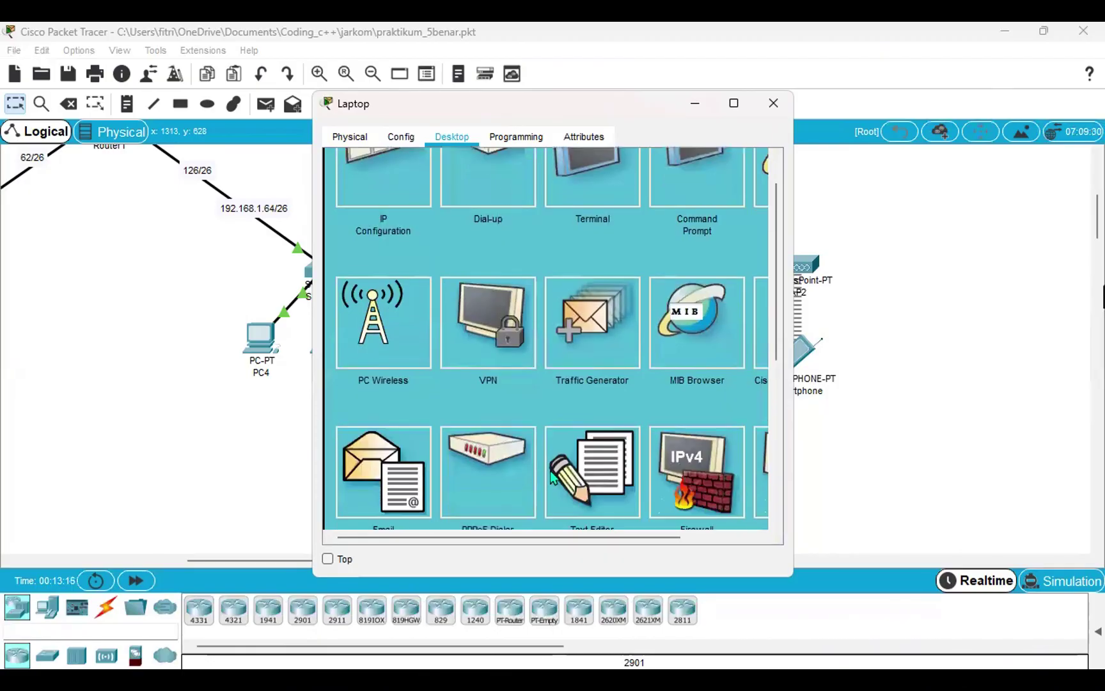
left_click(587, 449)
Open pesan1.txt to show 'ini adalah pesan dari pc1', then close the Laptop window.
left_click(344, 192)
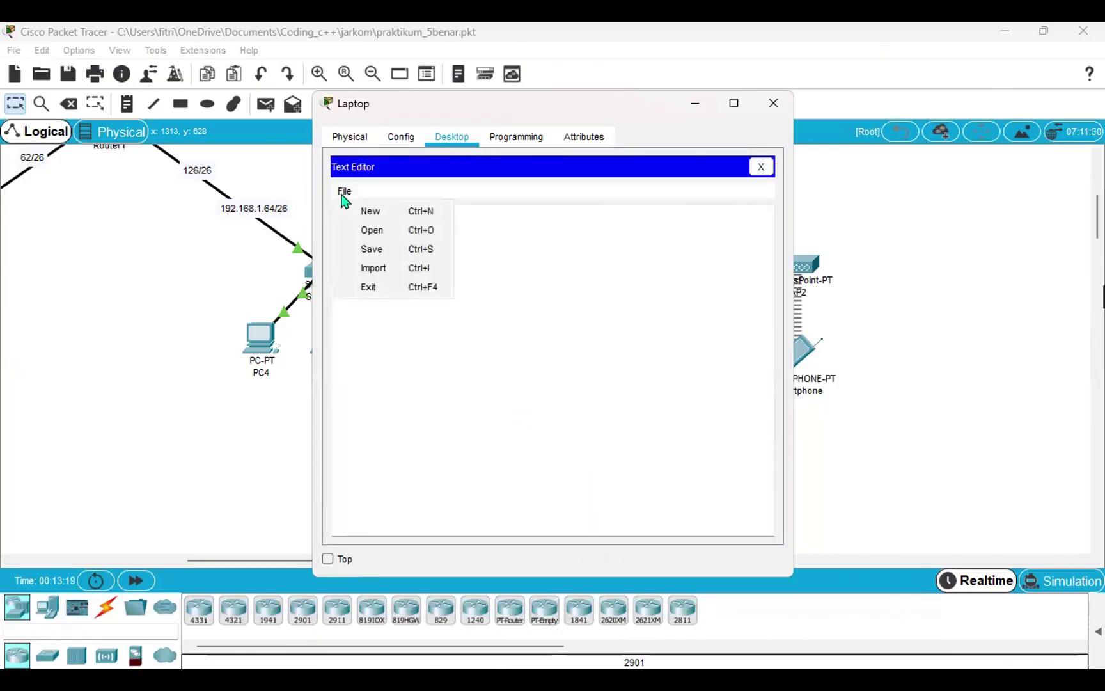
left_click(368, 231)
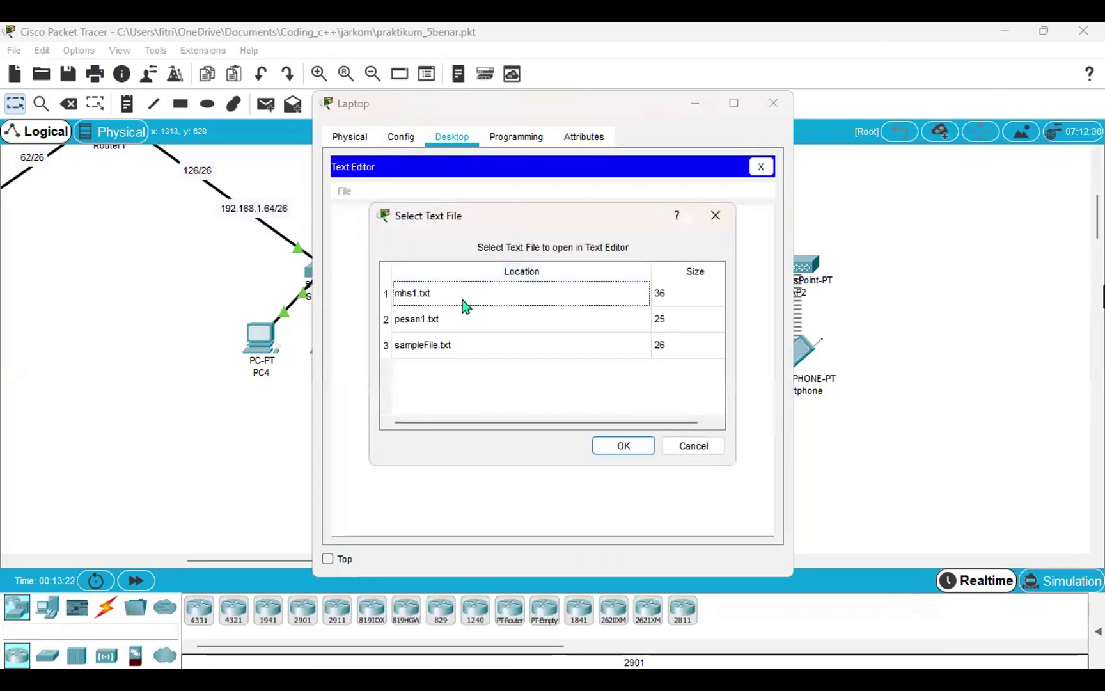
left_click(403, 323)
left_click(625, 445)
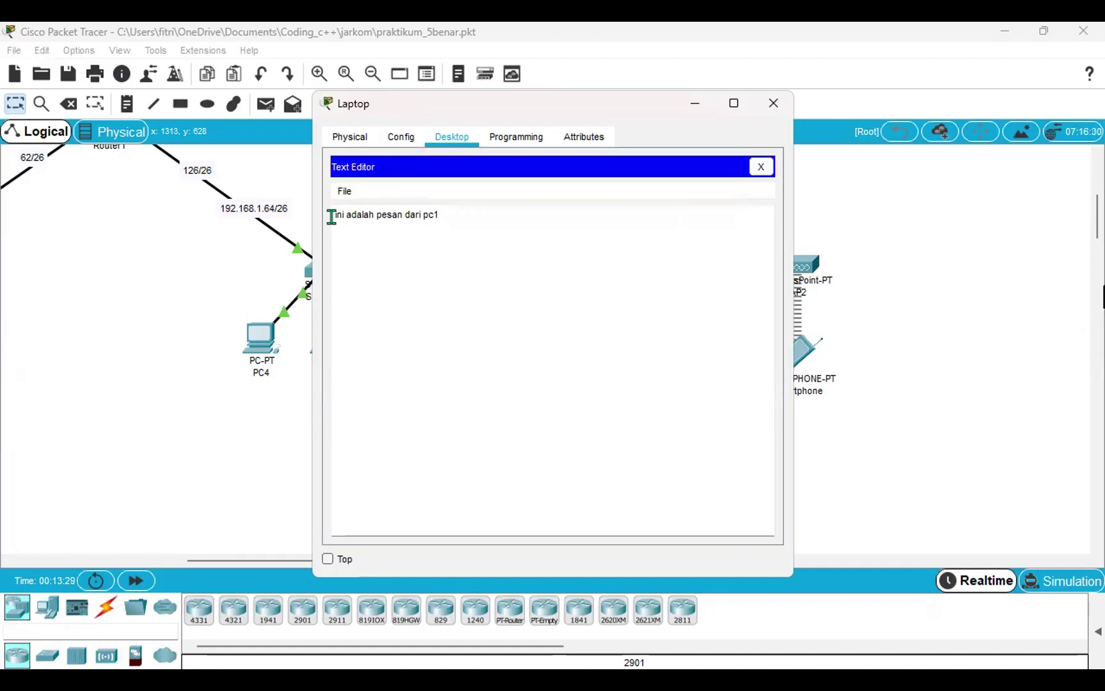
left_click(332, 216)
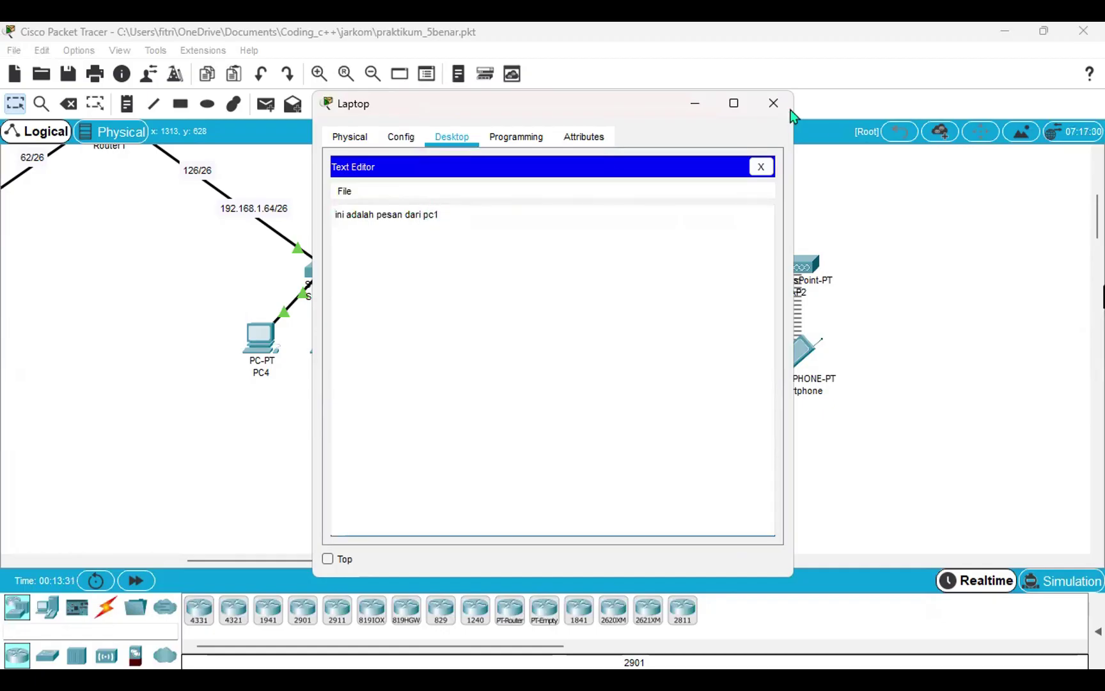
left_click(773, 103)
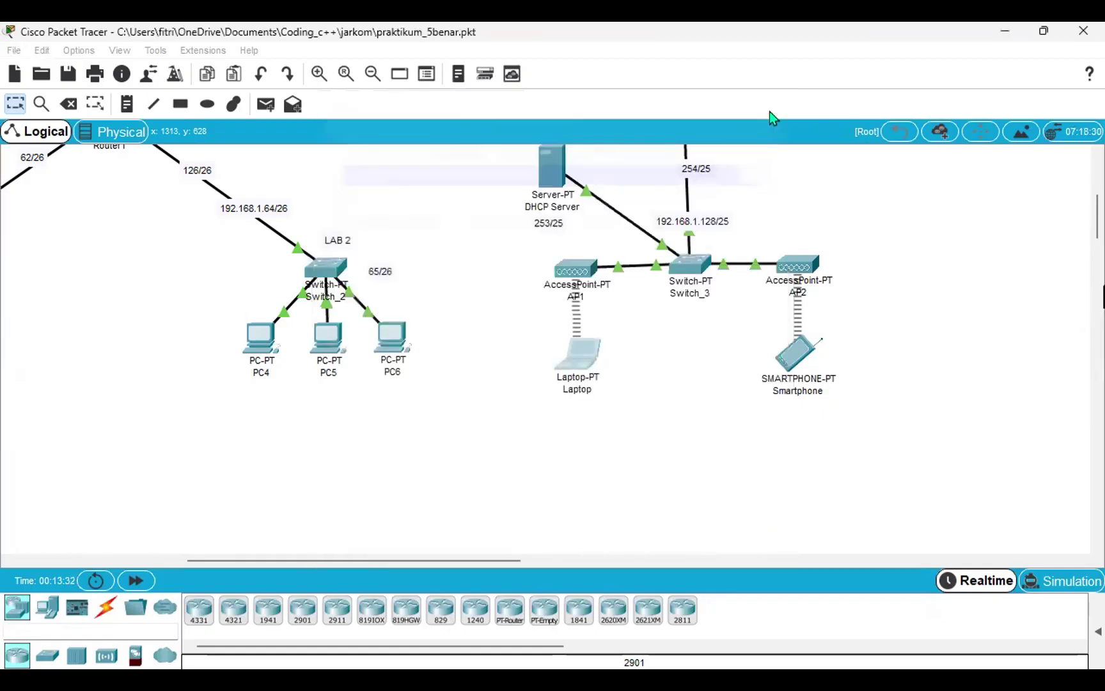
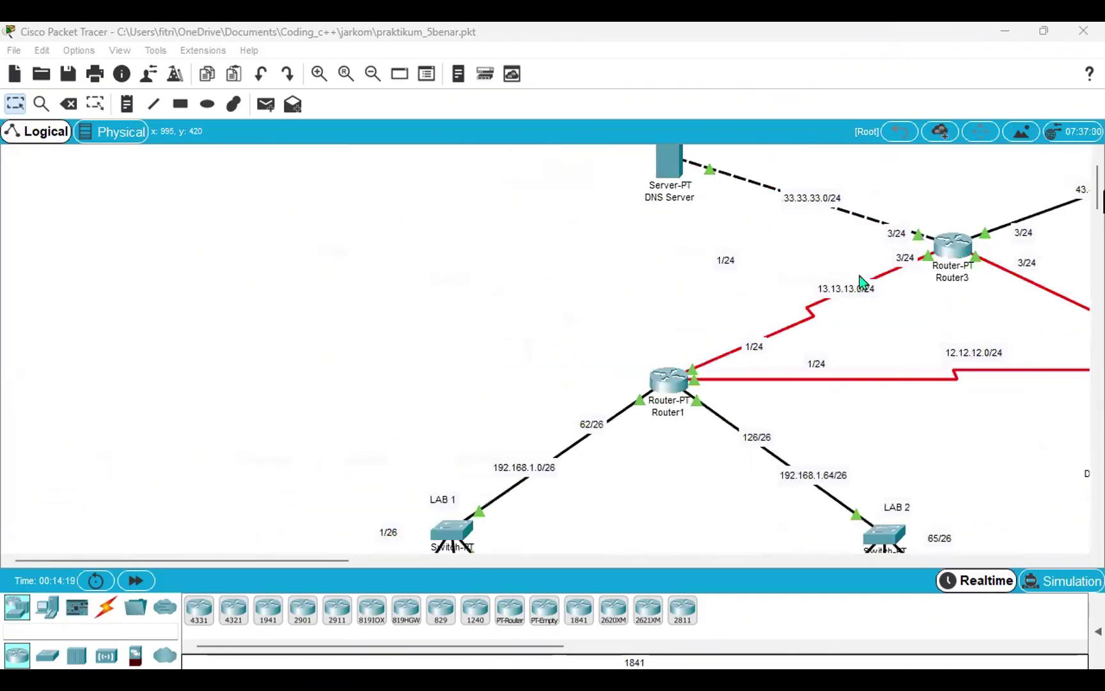
Pan across the whole topology to review every device, then bring up PC1's Desktop window.
scroll(823, 310, "up", 1)
scroll(823, 310, "up", 1)
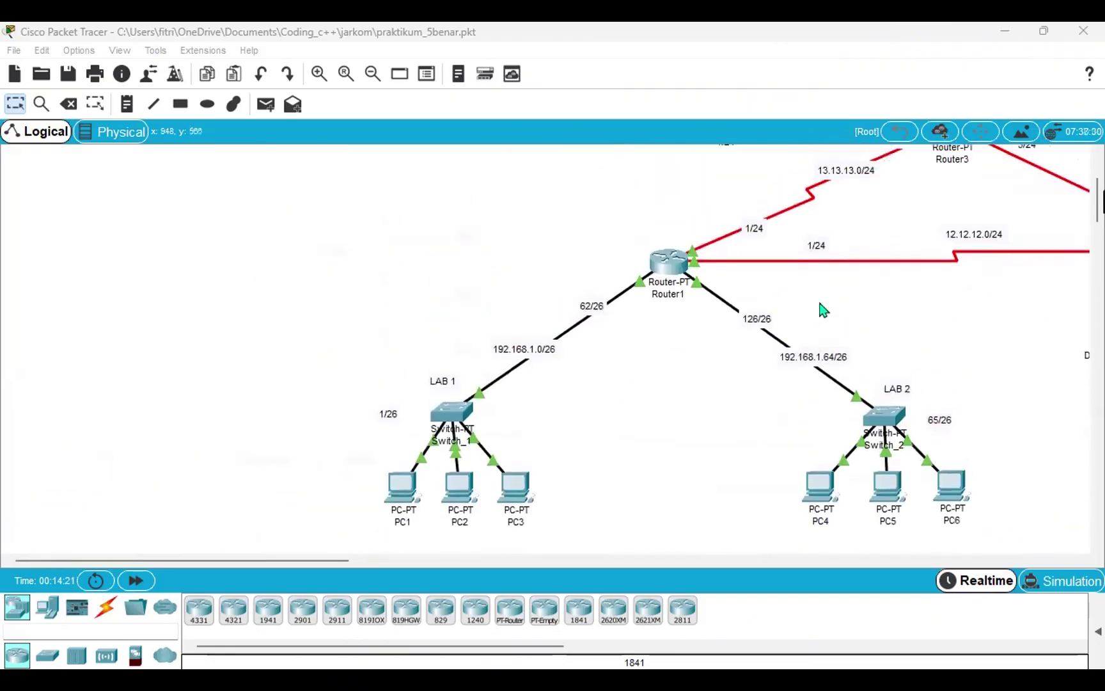
scroll(823, 310, "right", 3)
scroll(823, 310, "left", 3)
scroll(663, 418, "down", 1)
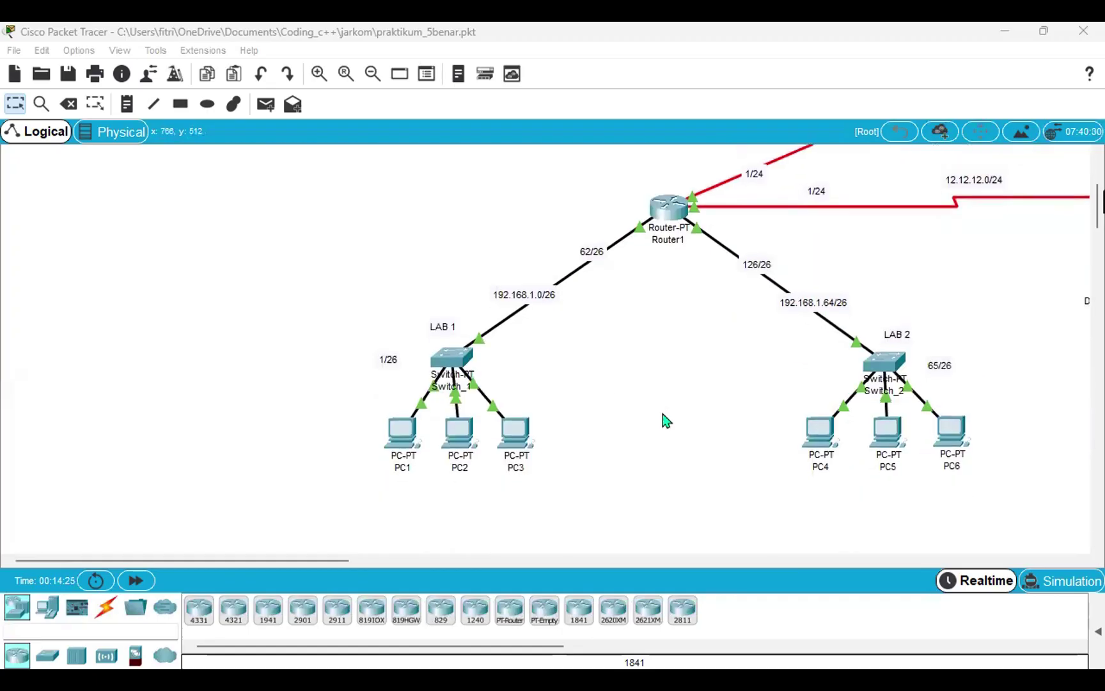
scroll(663, 419, "right", 3)
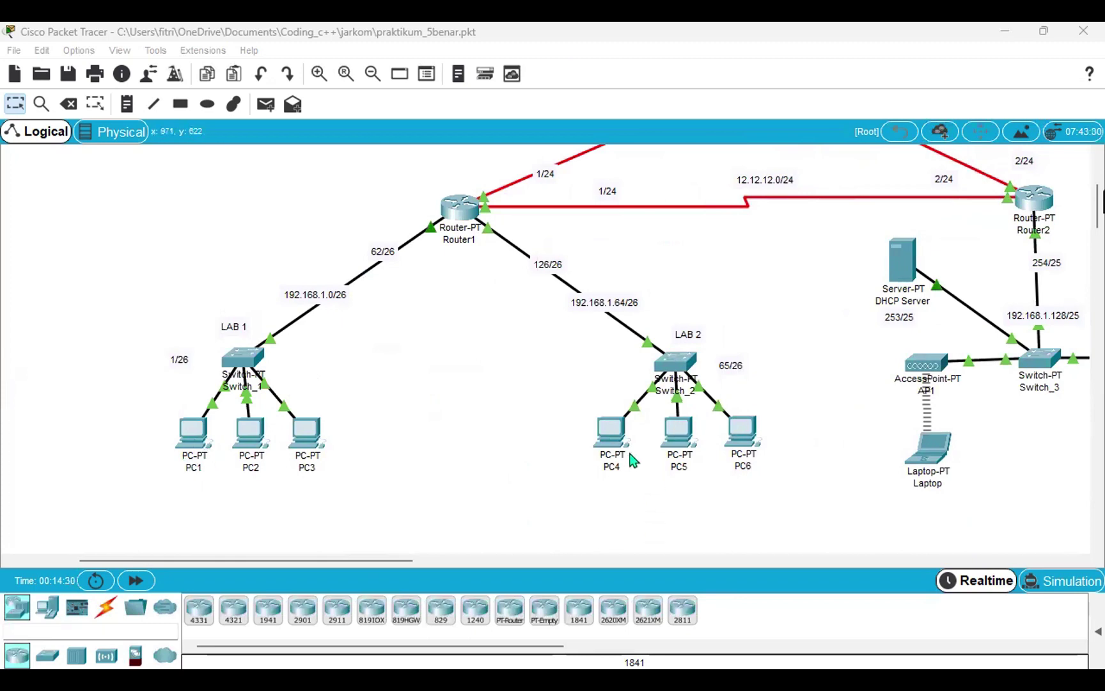
scroll(630, 458, "right", 5)
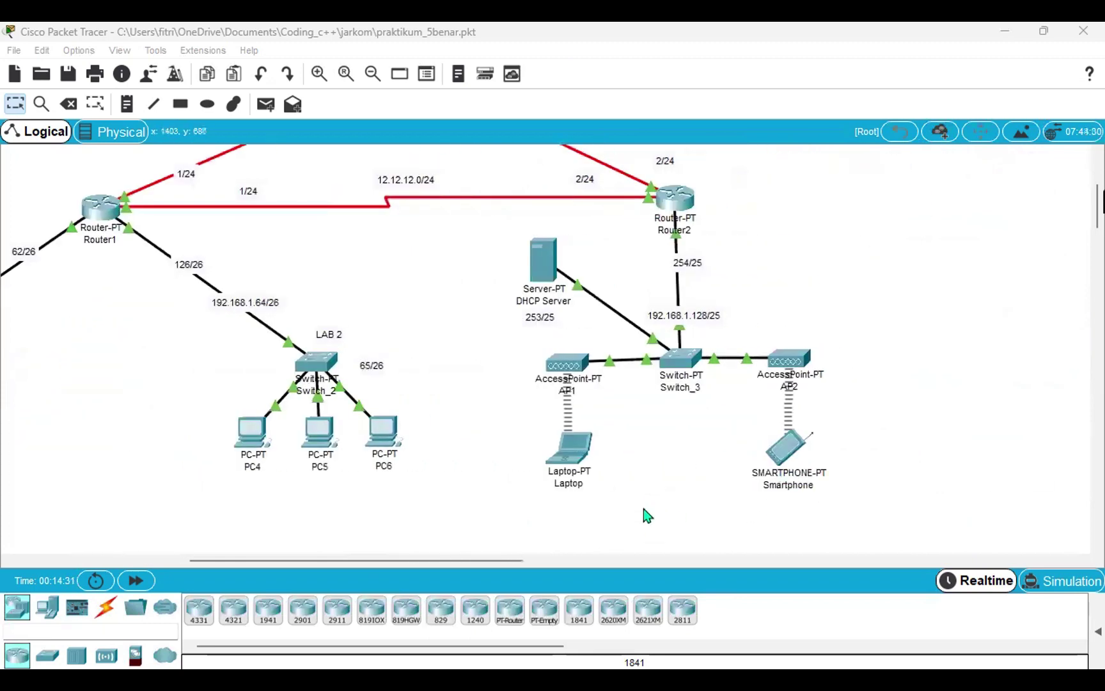
scroll(648, 516, "left", 8)
scroll(648, 515, "up", 2)
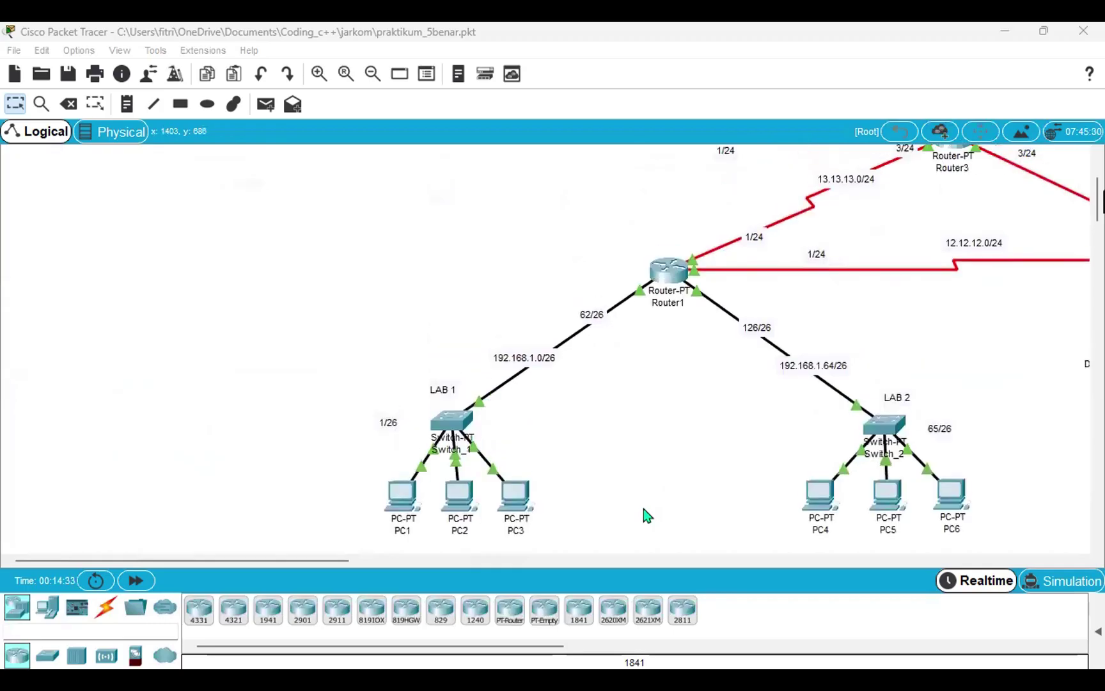
scroll(647, 516, "right", 3)
scroll(646, 514, "right", 1)
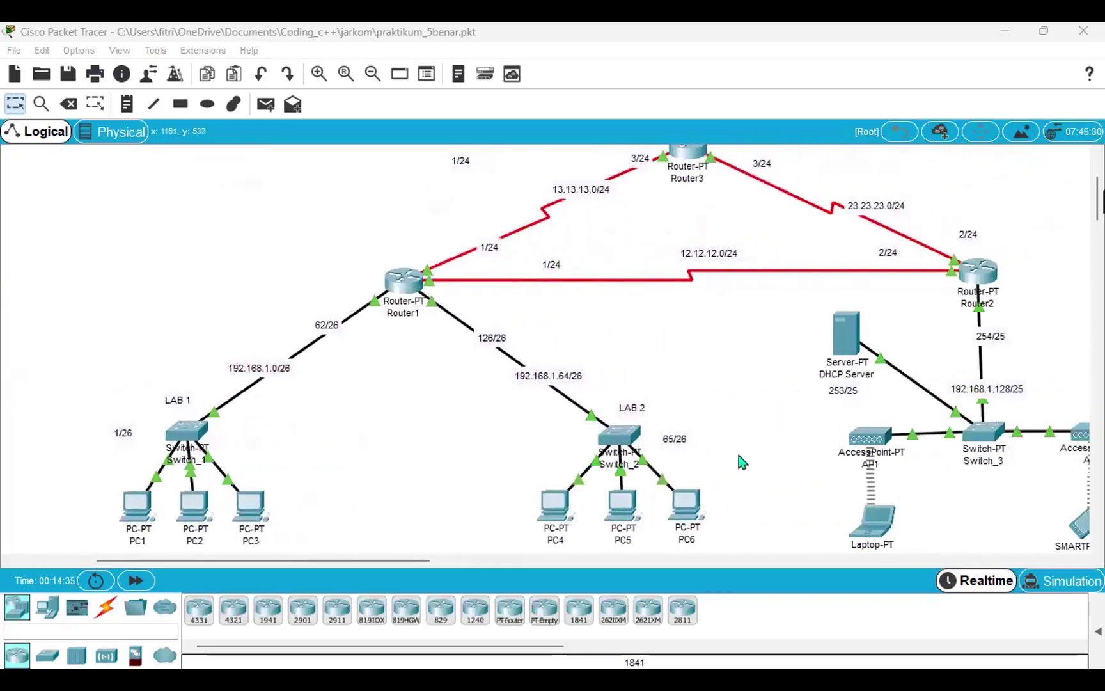
scroll(742, 462, "right", 5)
scroll(741, 462, "up", 2)
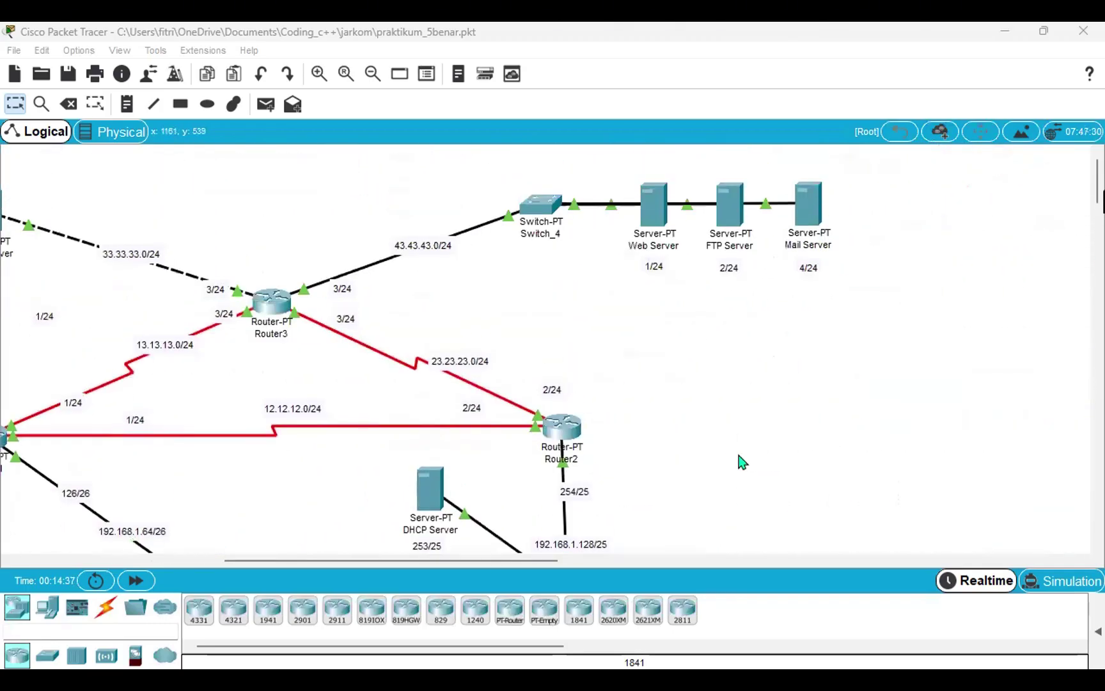
scroll(742, 461, "left", 8)
scroll(740, 458, "down", 4)
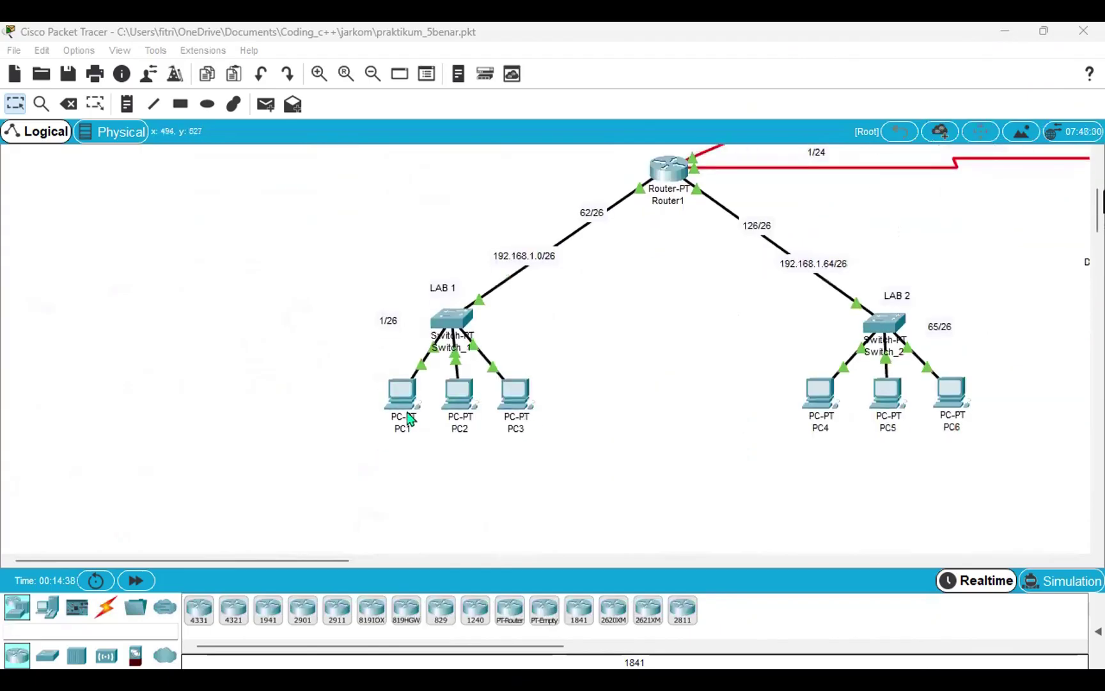
left_click(404, 392)
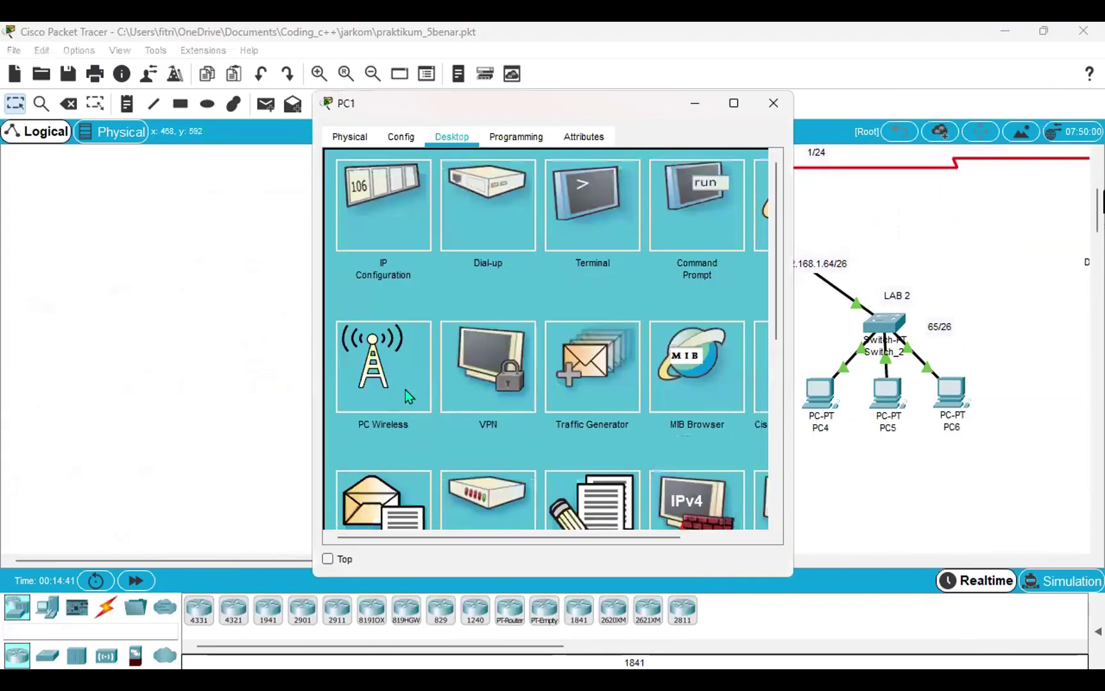
Ping 43.43.43.4 from PC1's Command Prompt, getting 3 of 4 replies, then close PC1.
left_click(676, 244)
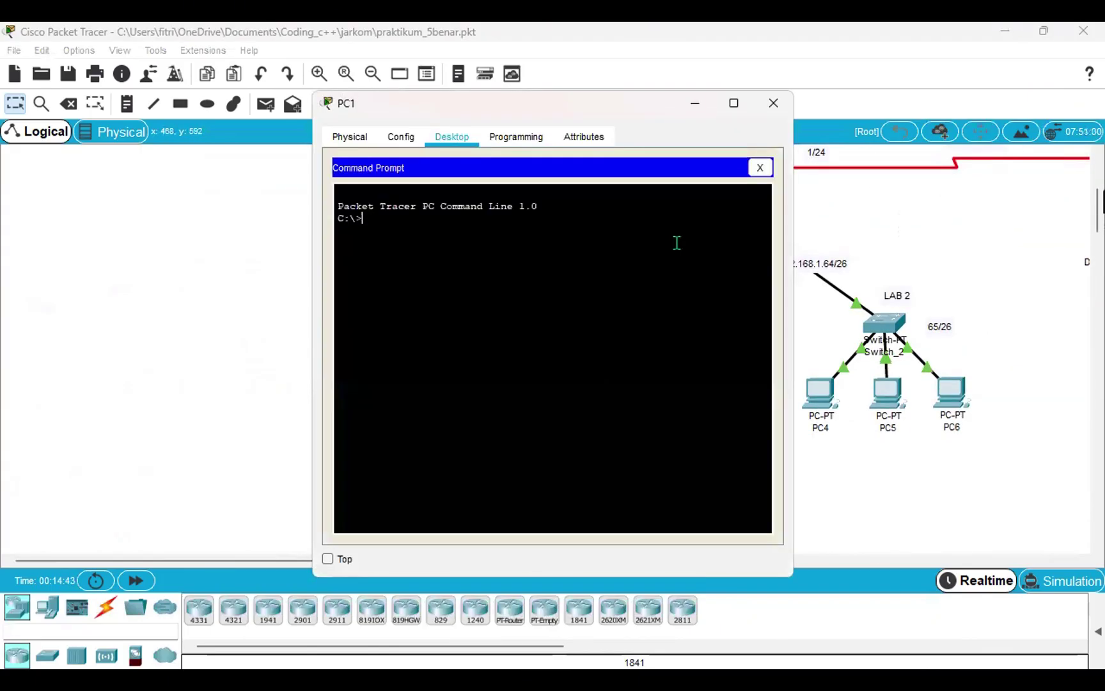
type("ping 43.43.43.4")
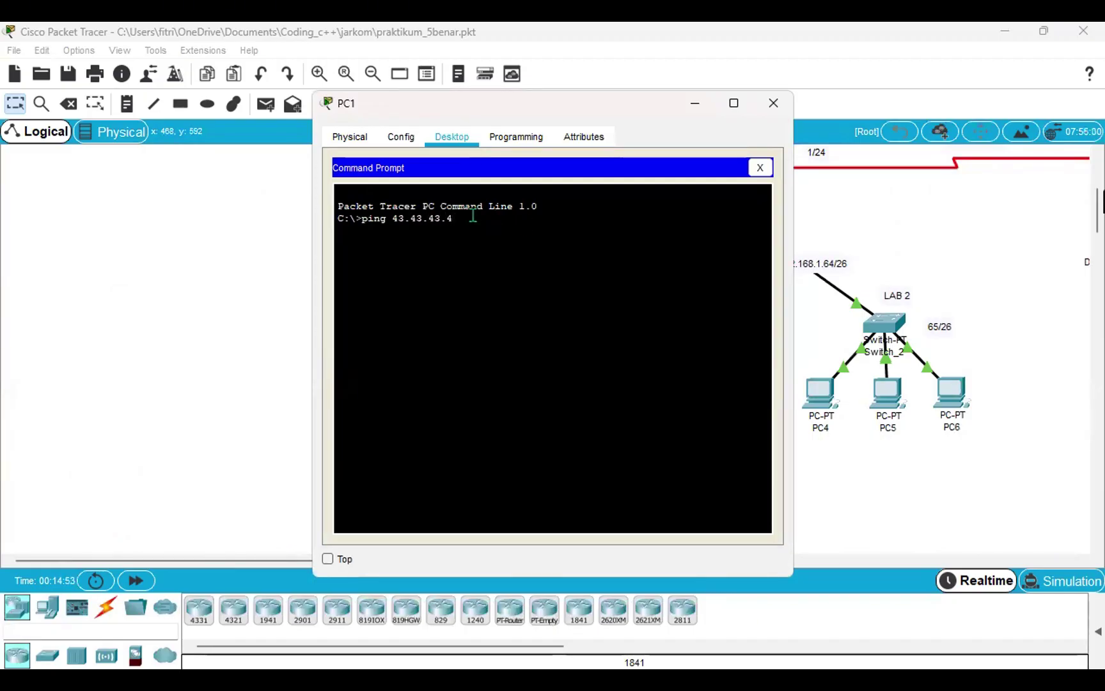
left_click_drag(390, 218, 458, 221)
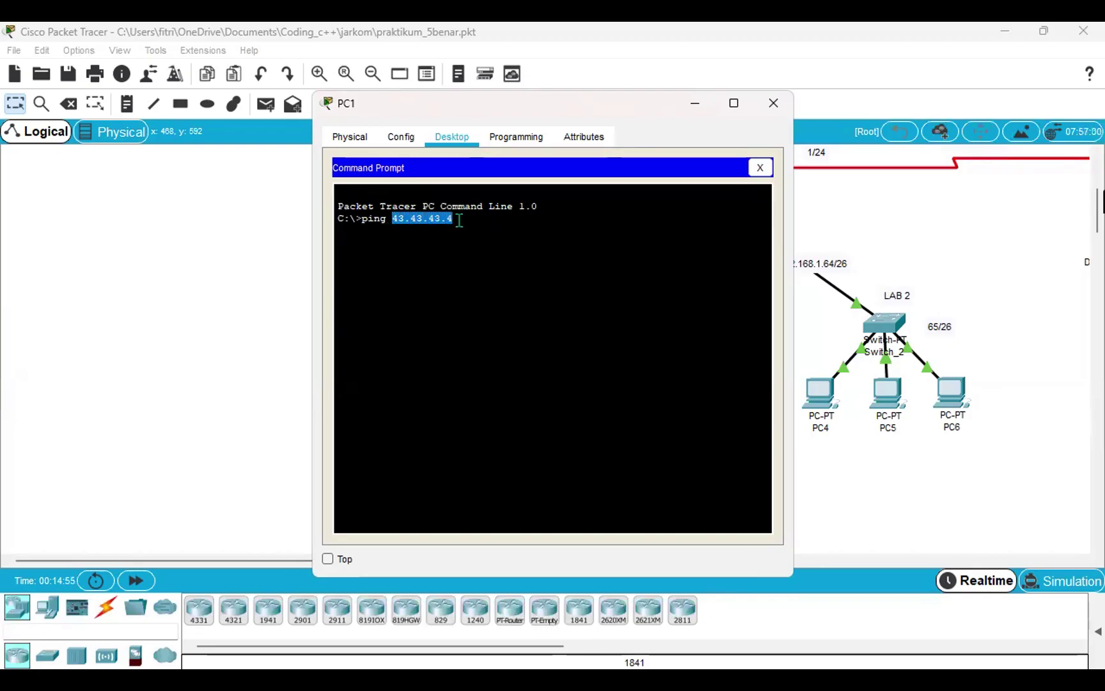
left_click(458, 222)
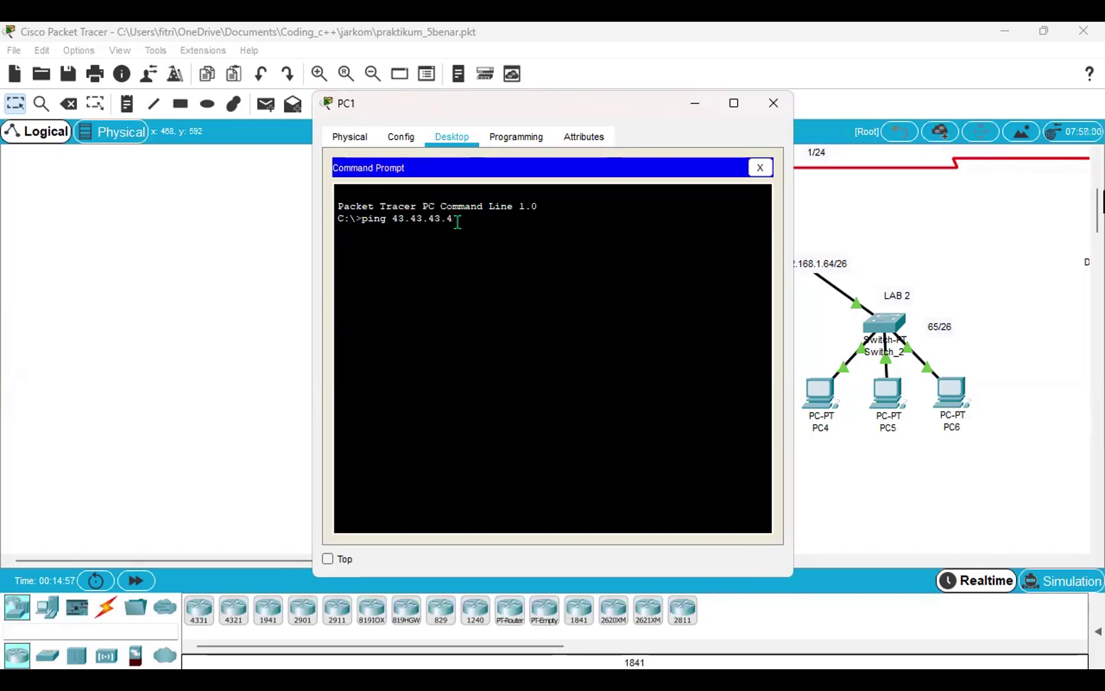
key("Return")
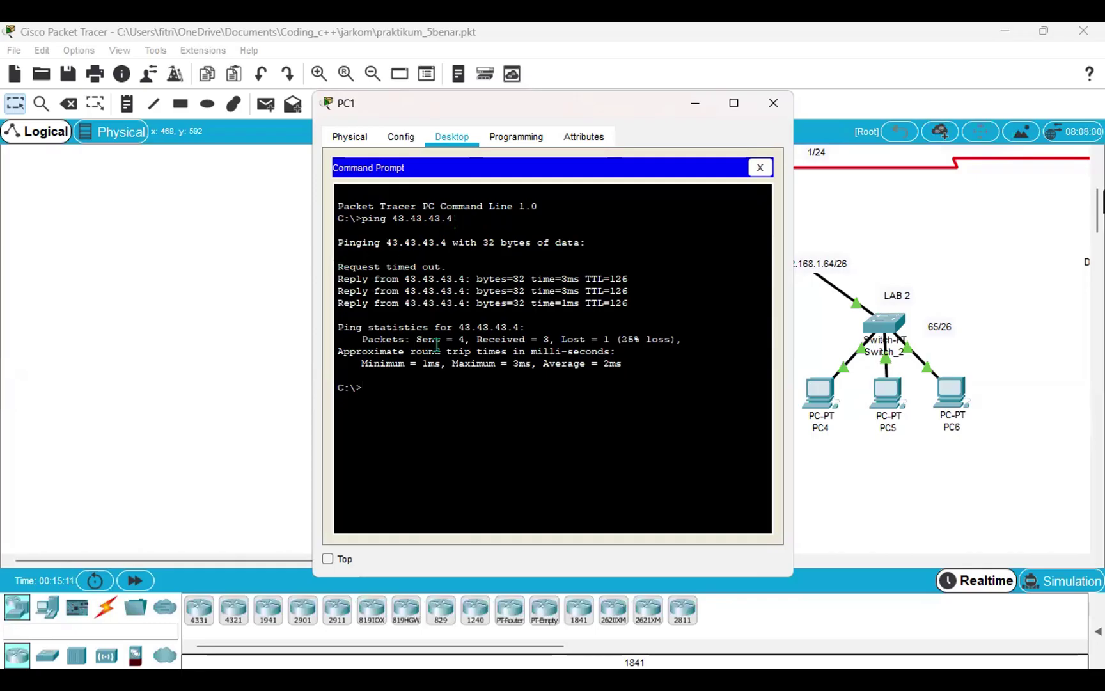
left_click(772, 105)
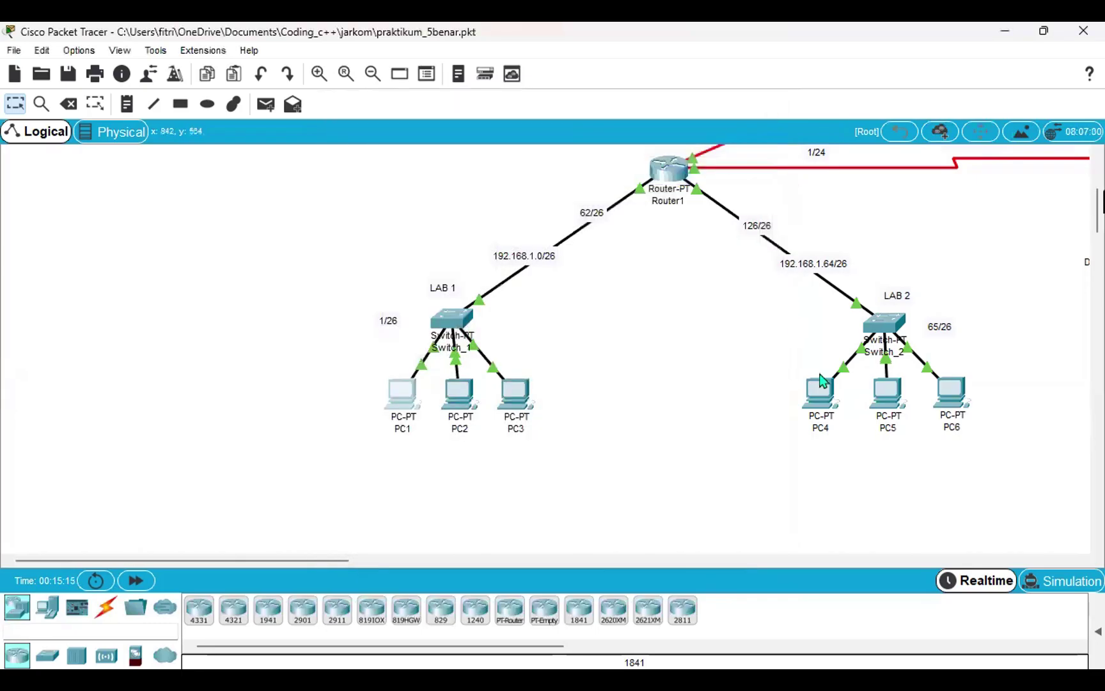
Ping 43.43.43.4 from PC4's Command Prompt, fixing the address typo, with all 4 replies received.
left_click(821, 386)
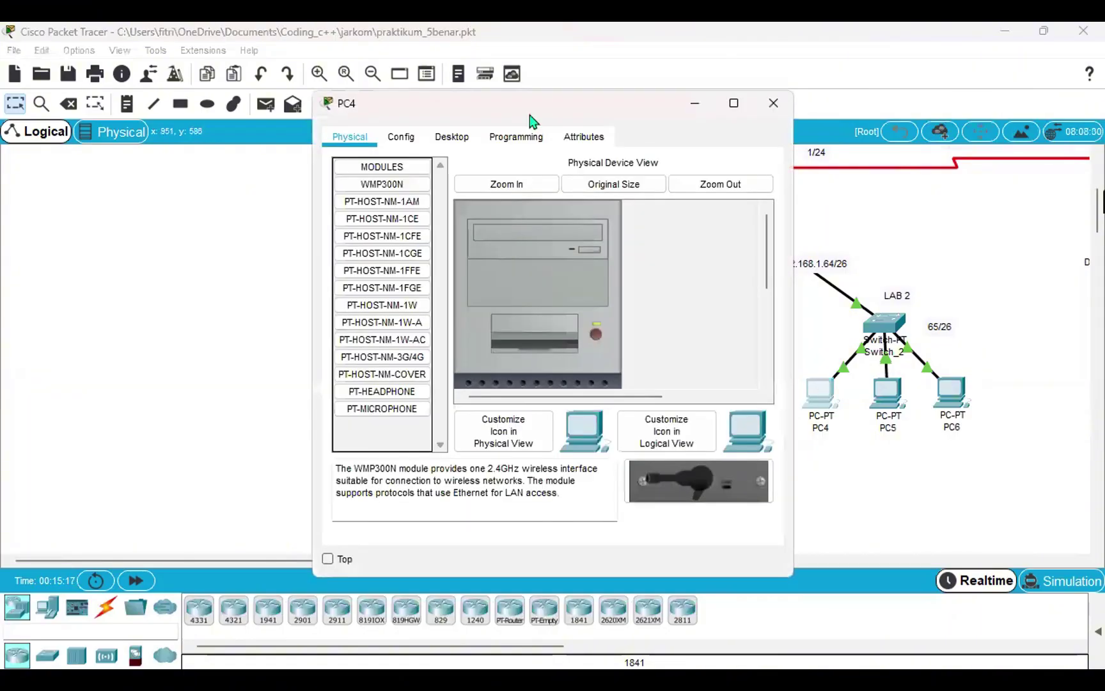
left_click(451, 138)
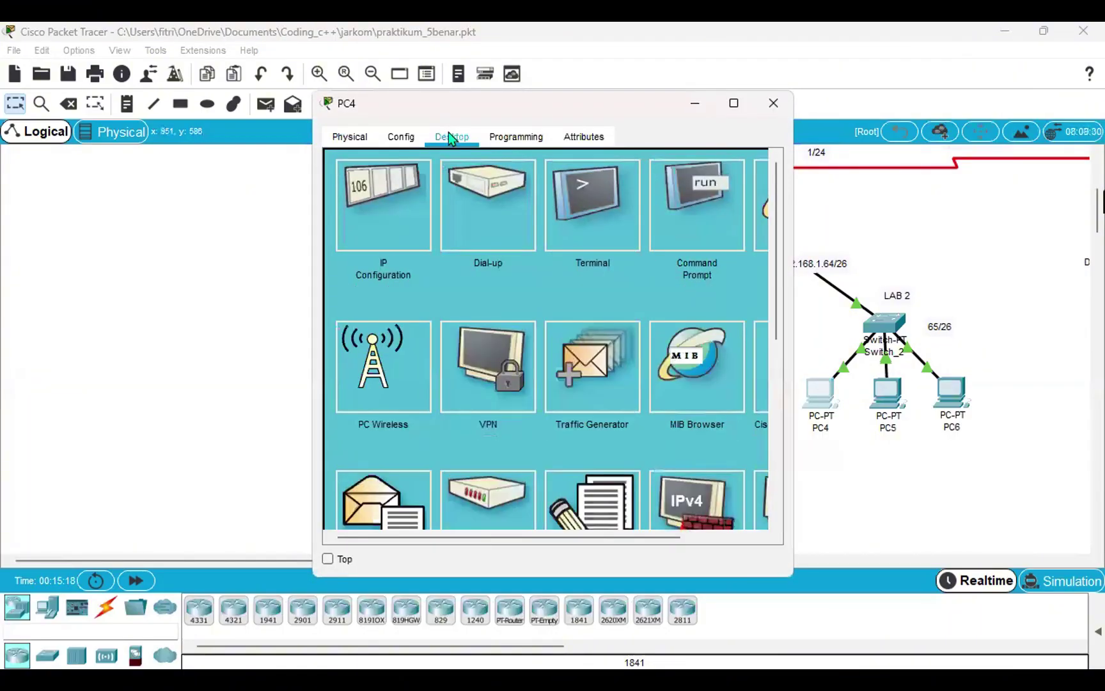
left_click(685, 224)
type("ping 4")
type("3,")
type(".443")
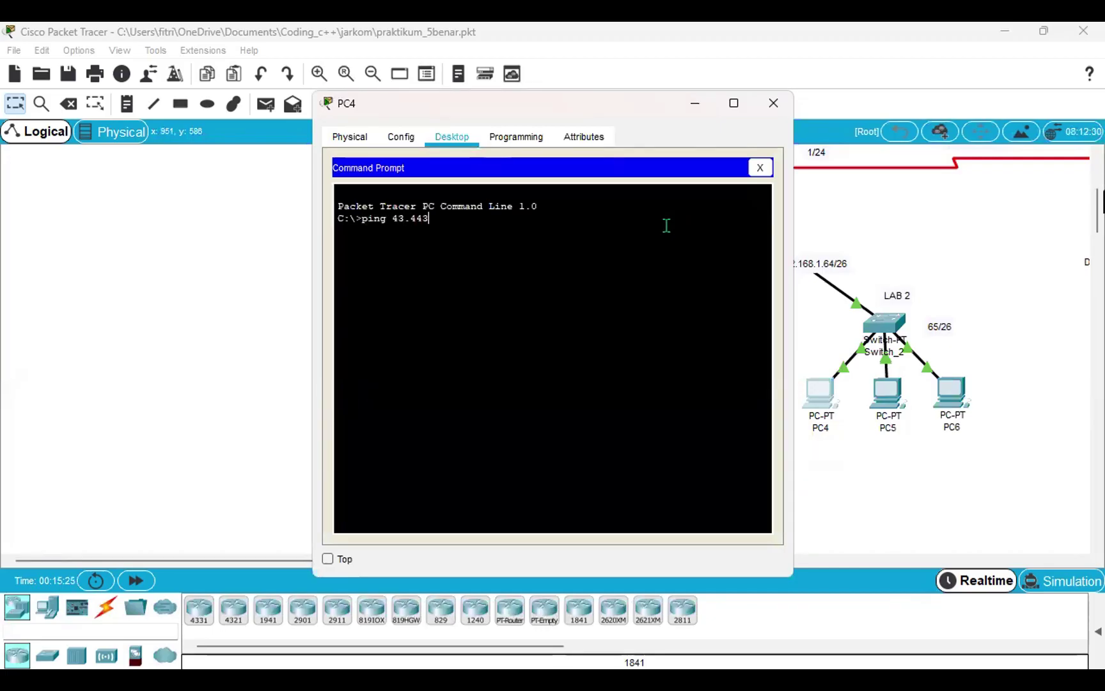
type(".43.4")
key("BackSpace")
key("BackSpace")
key("BackSpace")
key("BackSpace")
key("BackSpace")
key("BackSpace")
key("BackSpace")
type("3.43.4")
key("Return")
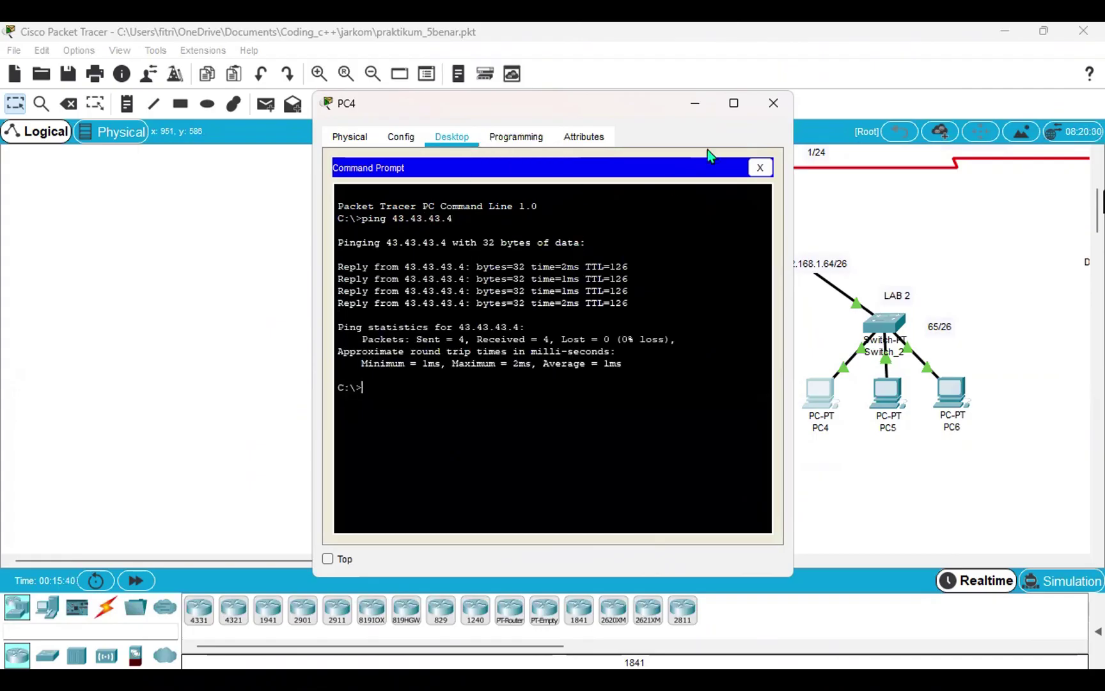
left_click(771, 109)
scroll(861, 346, "right", 5)
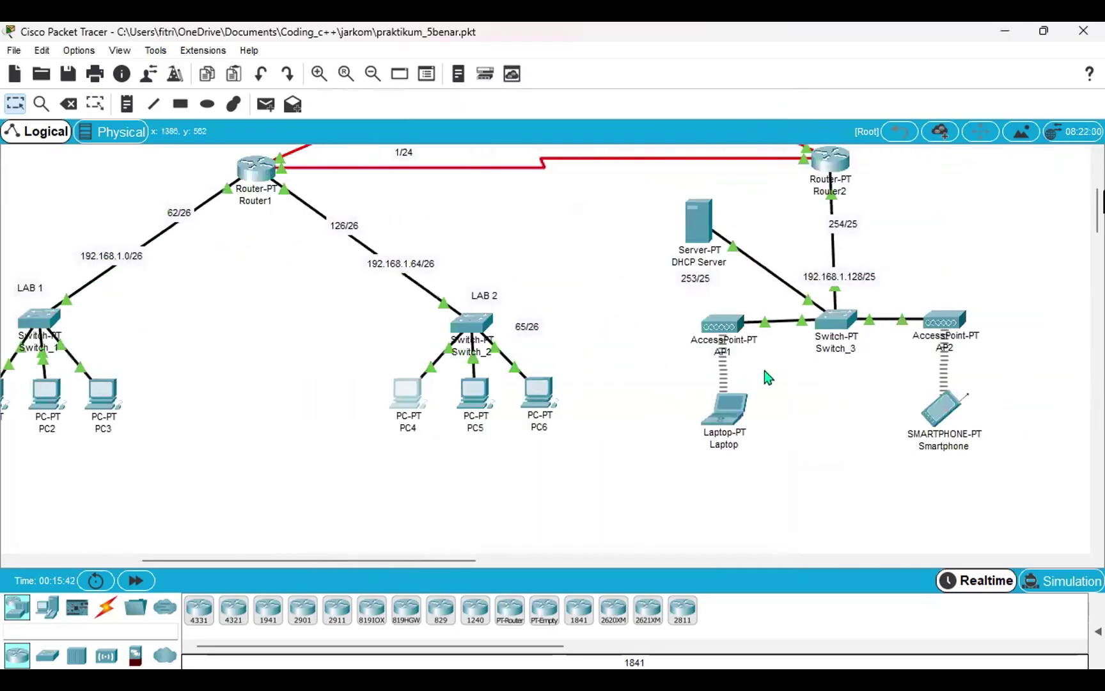
Ping 43.43.43.4 from the Laptop's Command Prompt, getting 4 of 4 replies with 0% loss.
left_click(739, 413)
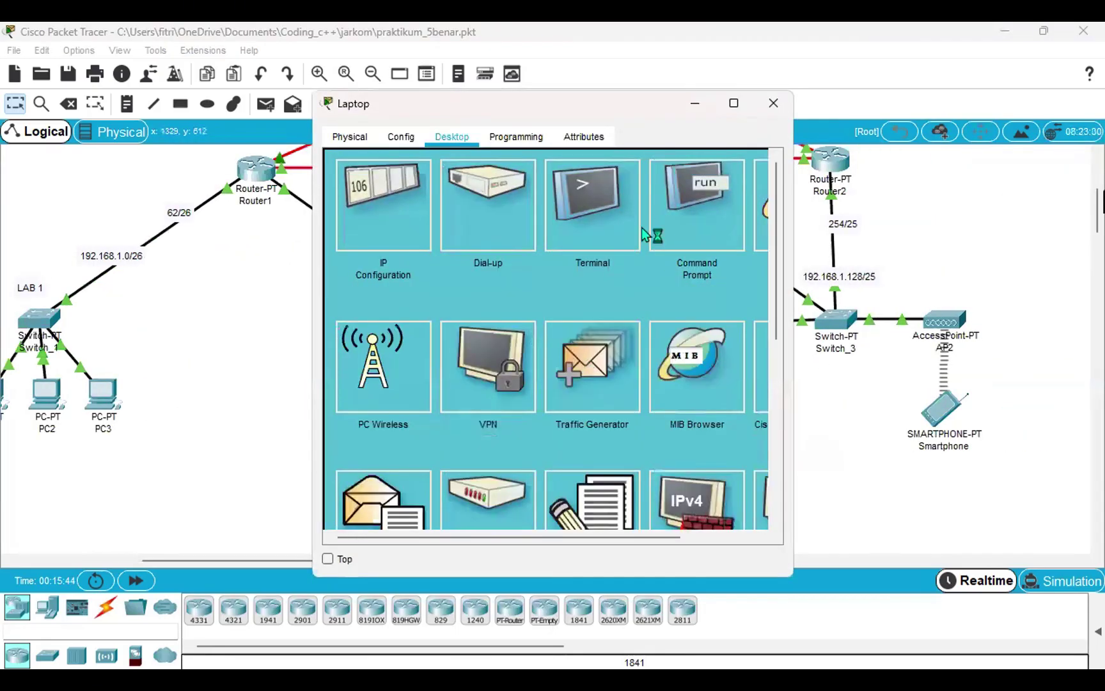
left_click(688, 227)
type("ping 43")
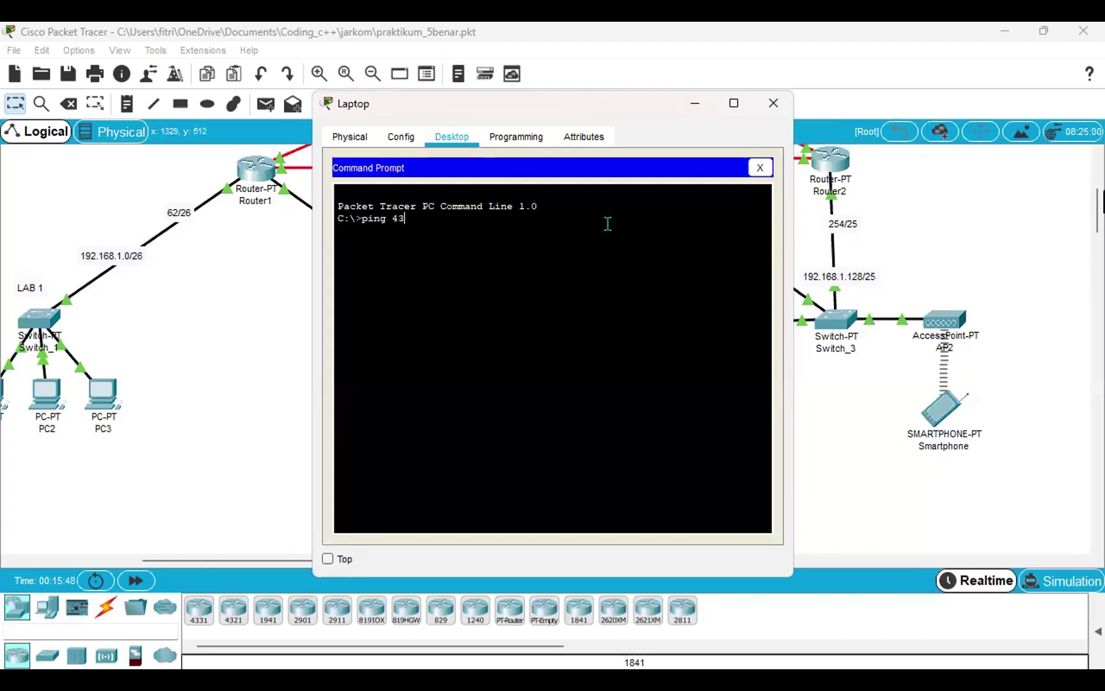
type(".43.43.4")
key("Return")
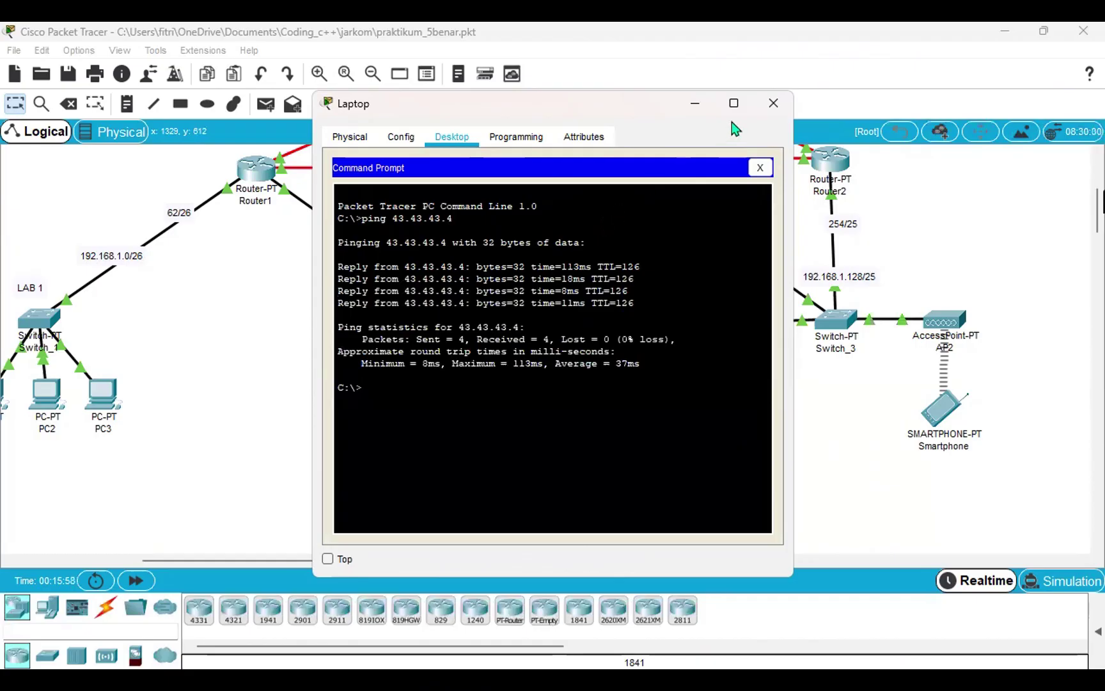
left_click(775, 107)
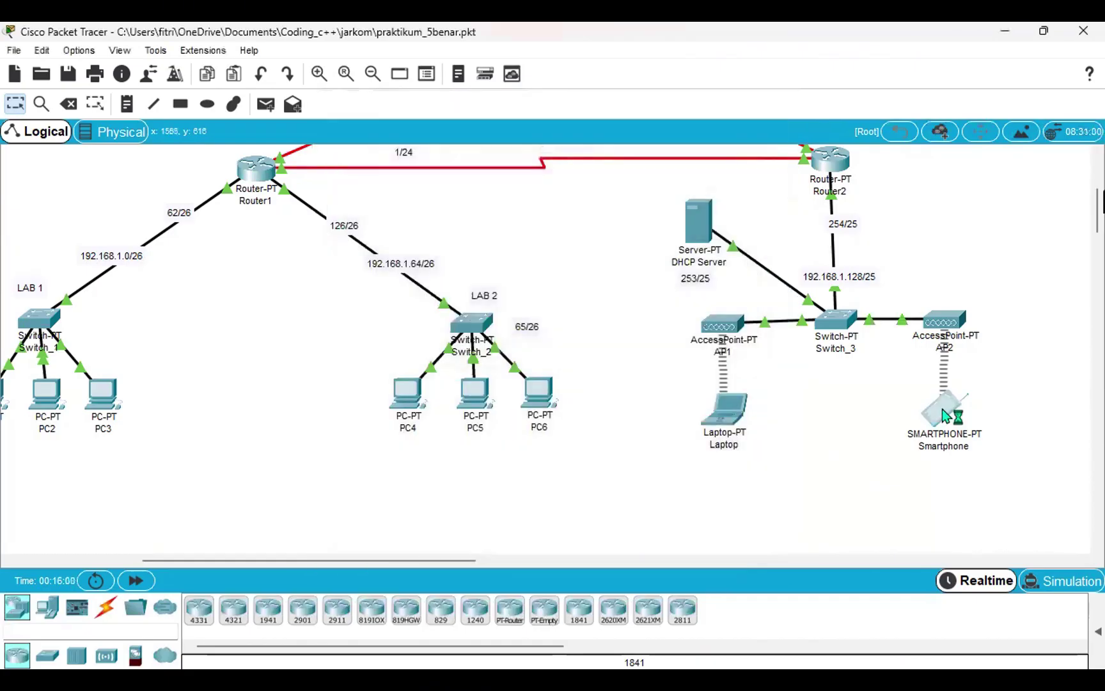
Ping 43.43.43.4 from the Smartphone's command line, receiving all 4 replies, then close it.
left_click(943, 410)
left_click(442, 143)
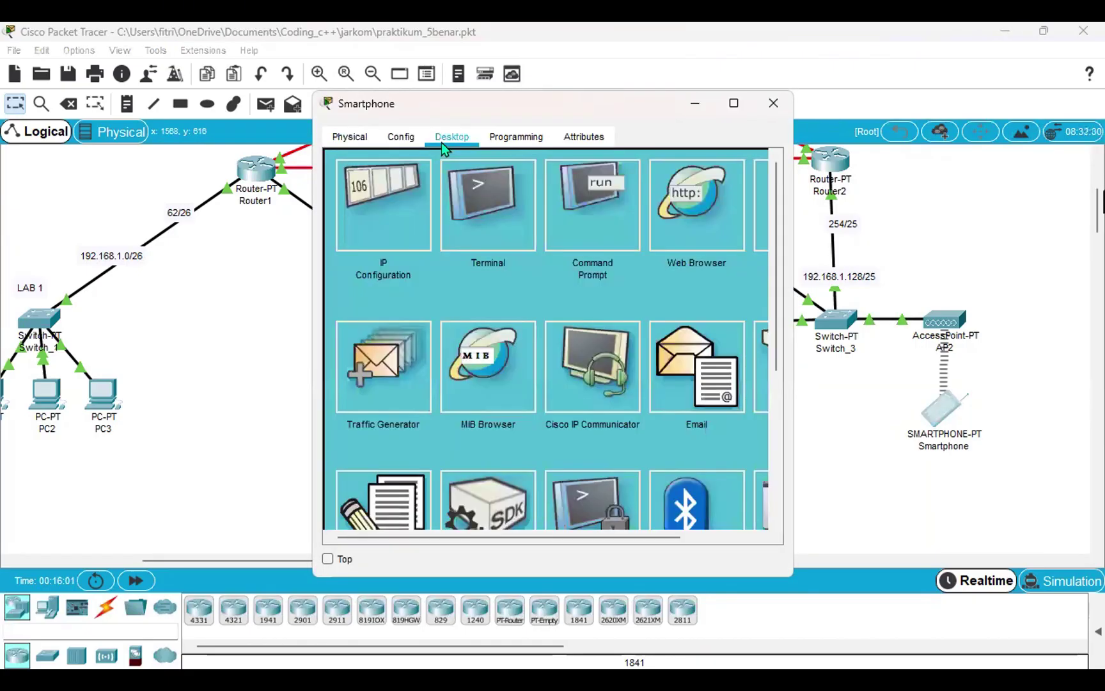
left_click(619, 222)
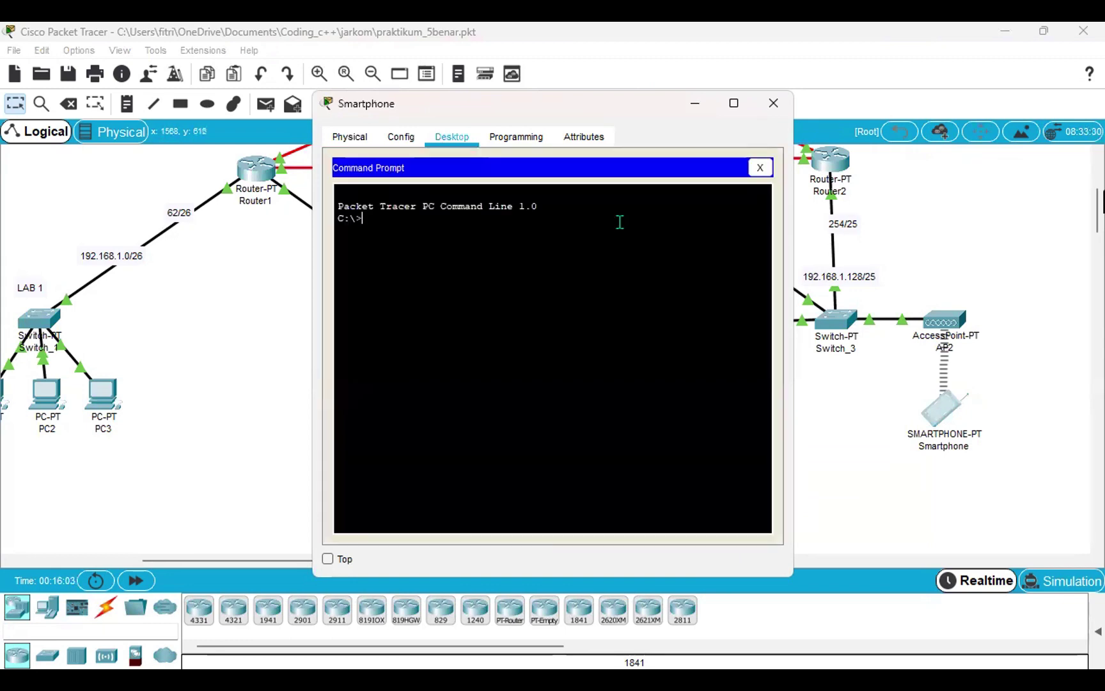
type("ping 43.43.43.4")
key("Return")
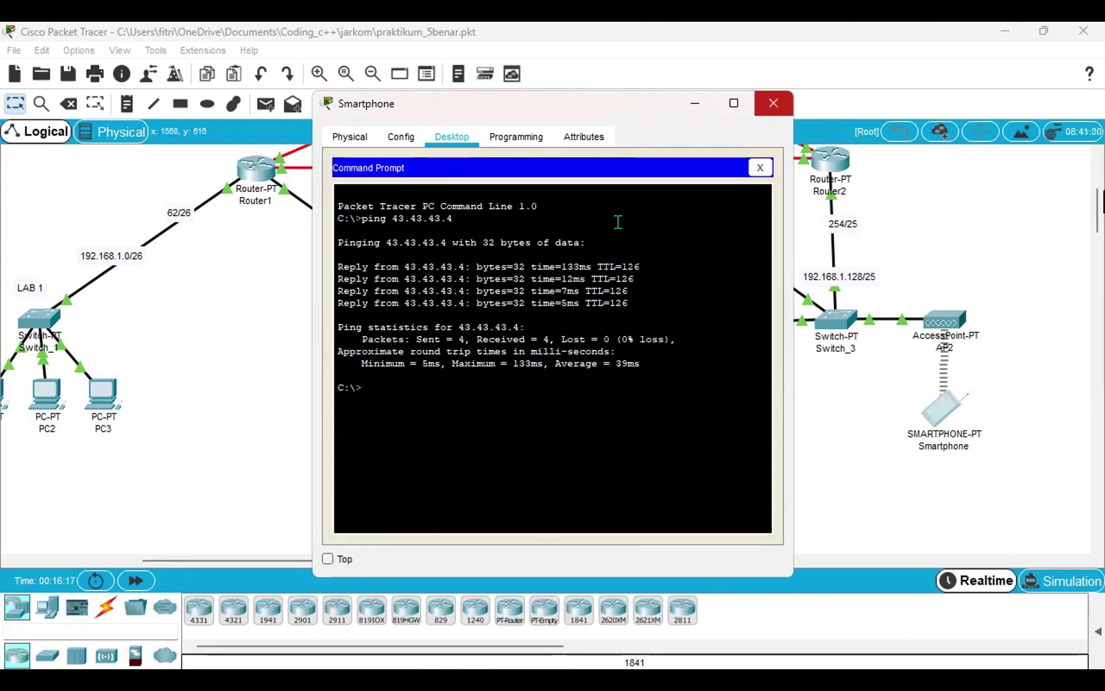
left_click(773, 103)
scroll(483, 350, "left", 5)
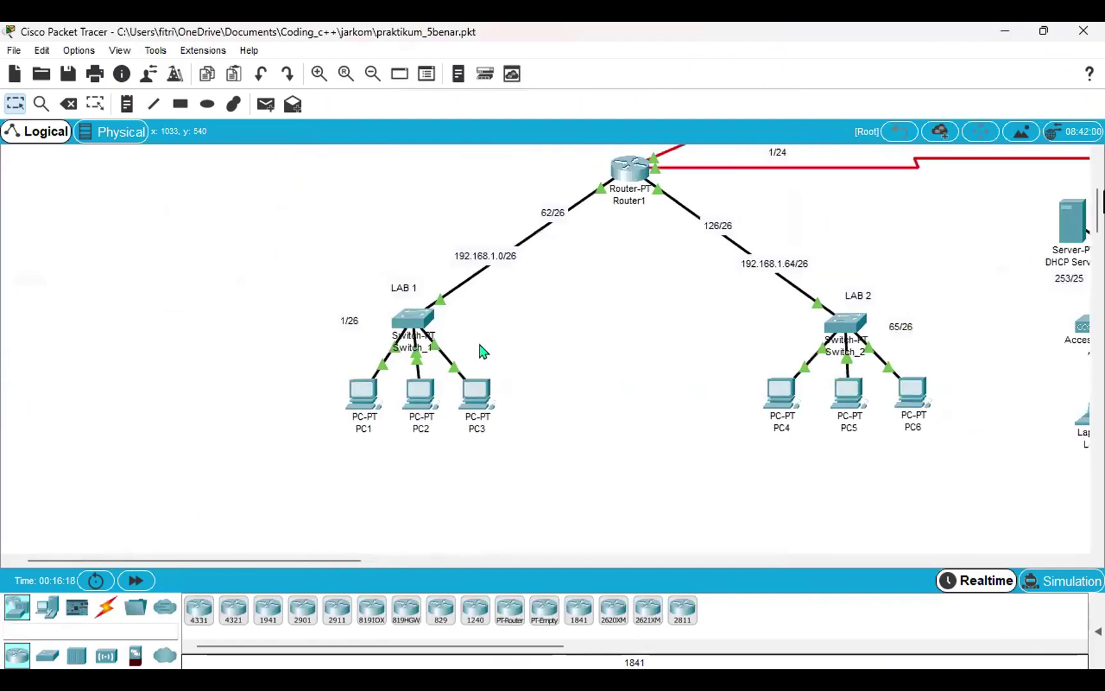
scroll(483, 351, "up", 3)
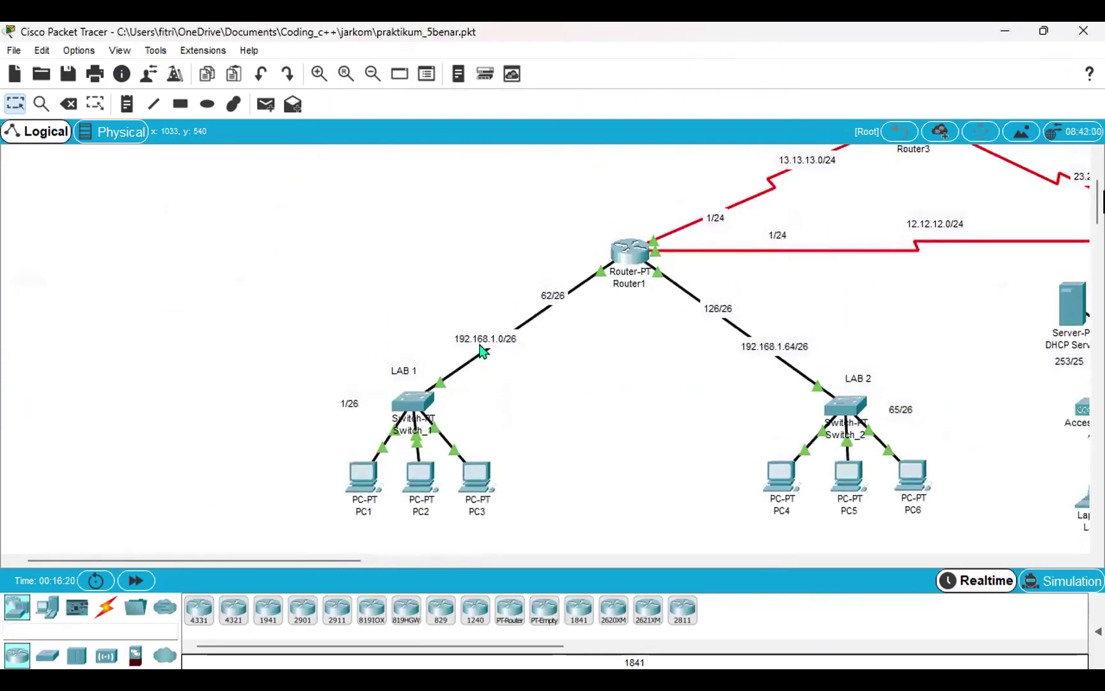
scroll(483, 350, "up", 5)
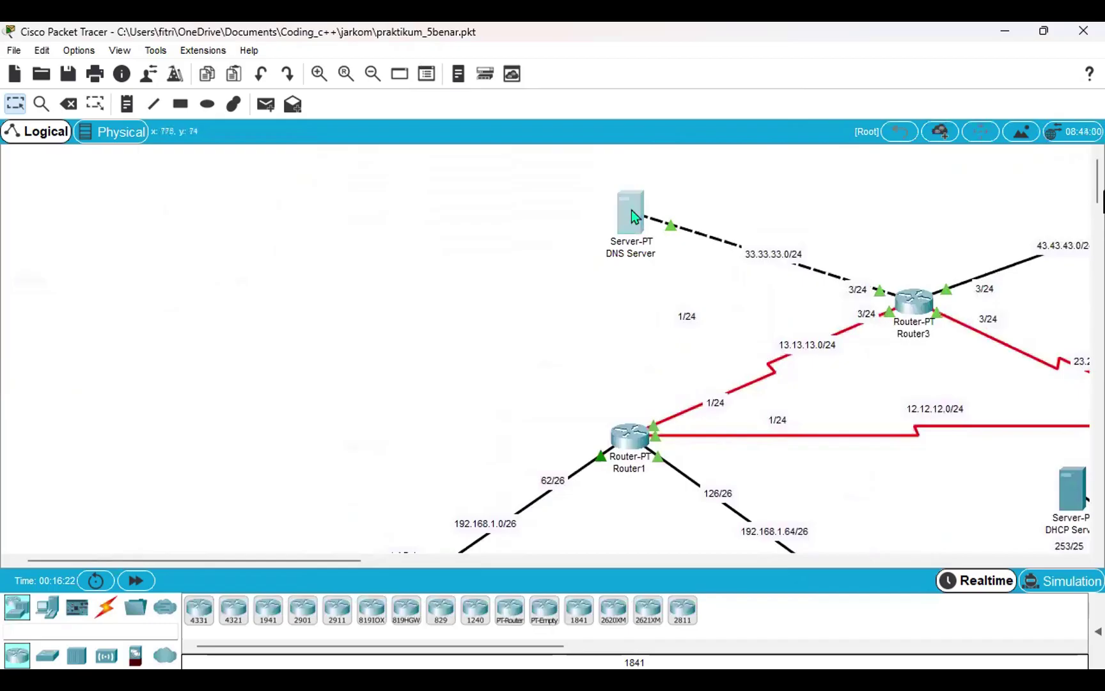
left_click(631, 212)
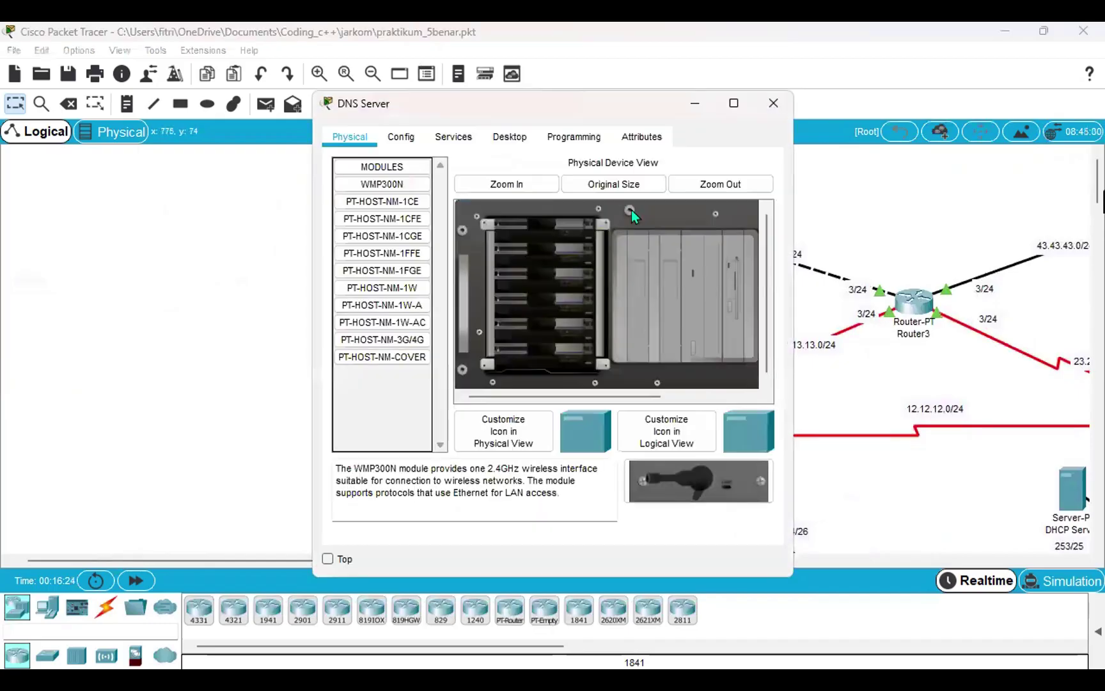
left_click(455, 138)
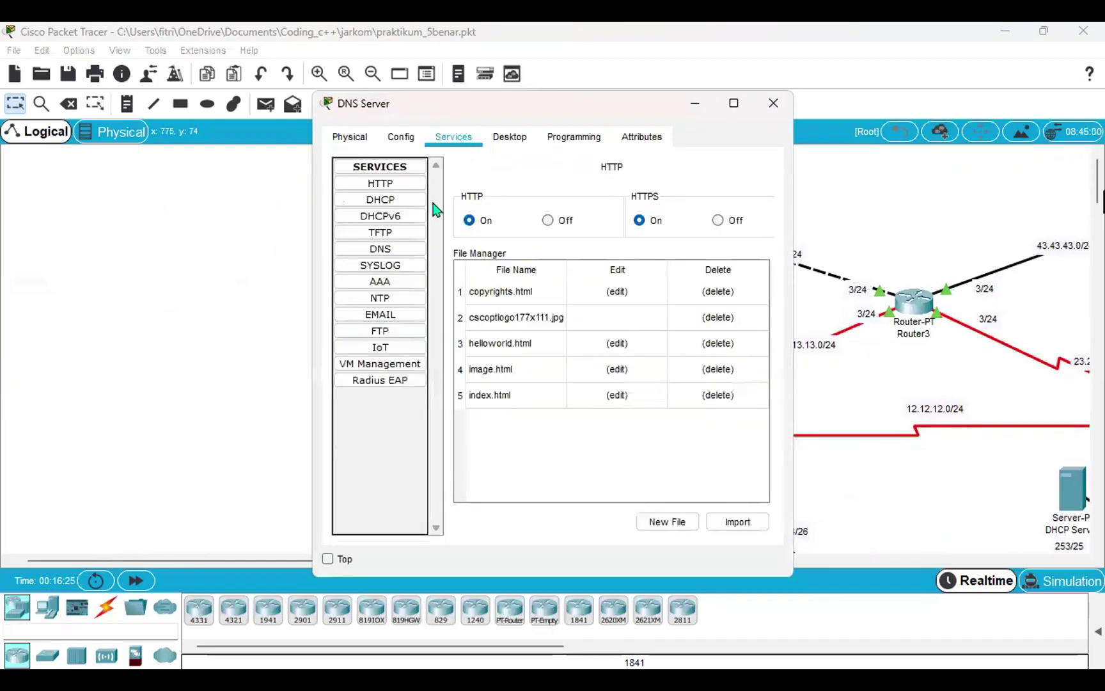
left_click(389, 248)
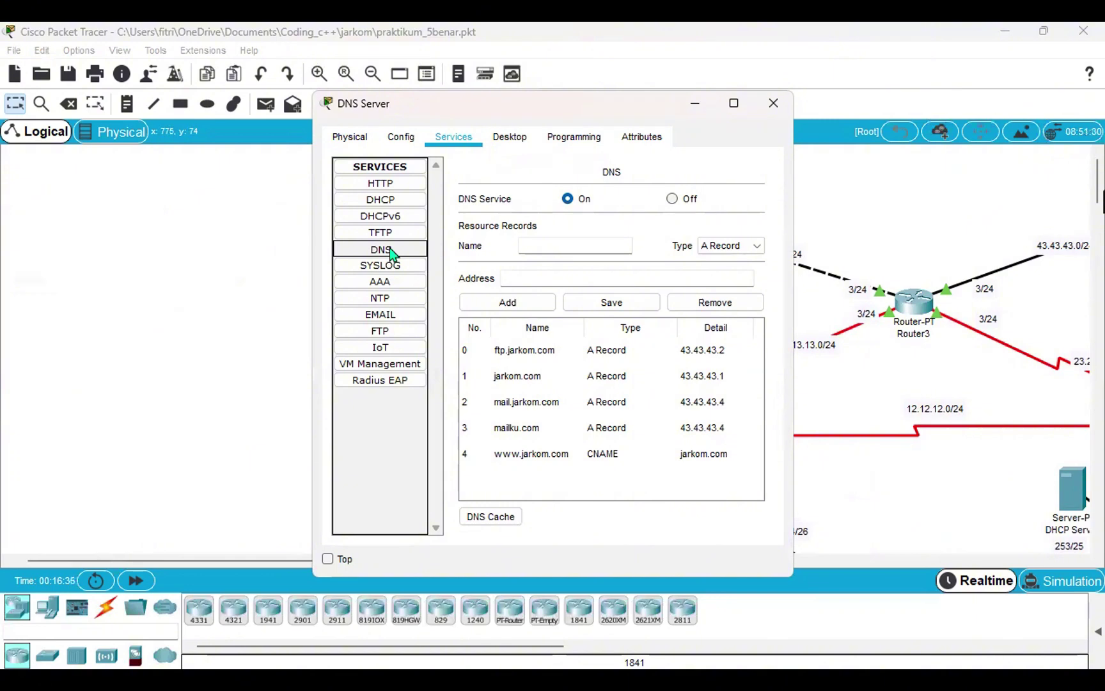
left_click(522, 405)
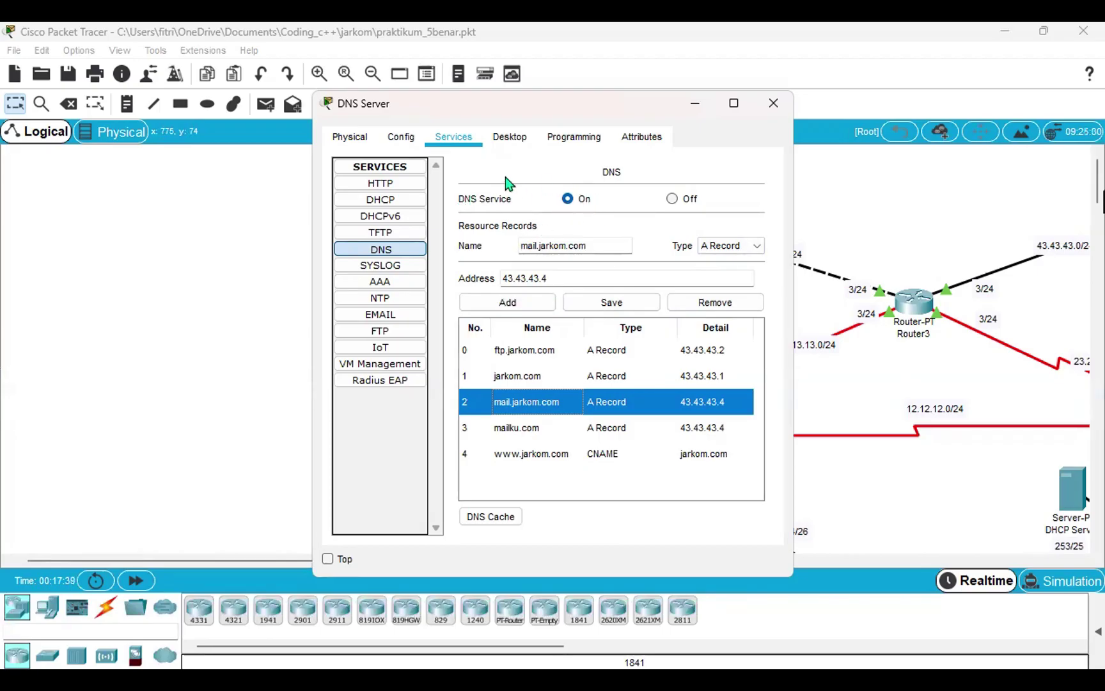
left_click(774, 104)
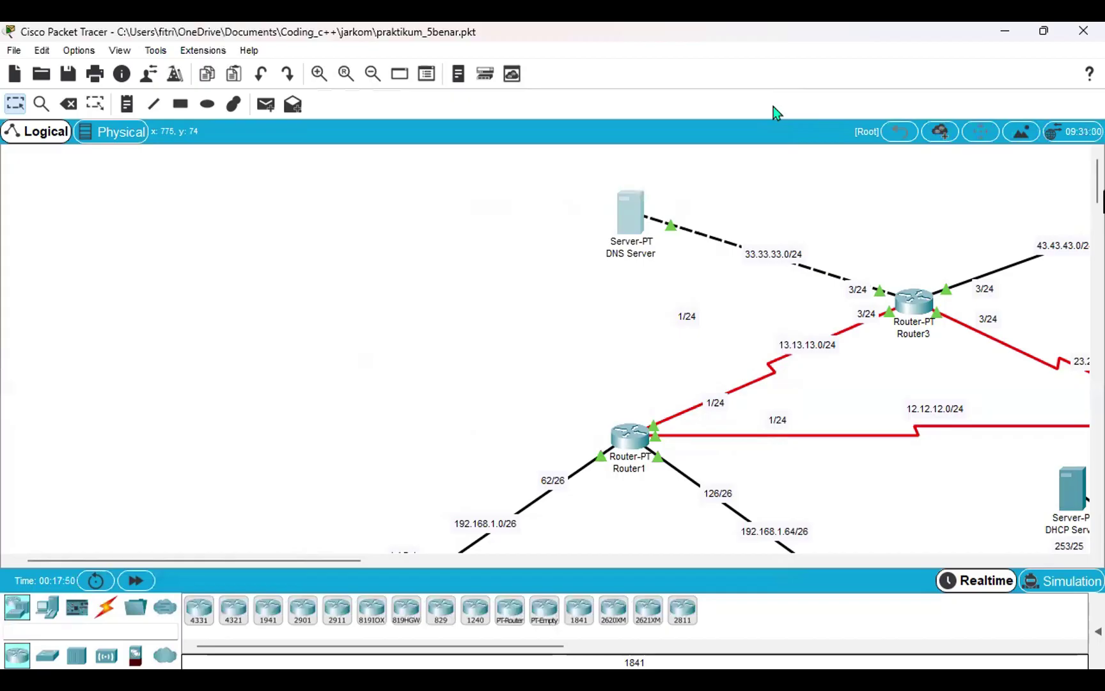
Run nslookup mail.jarkom.com on PC1, which resolves to 43.43.43.4 via server 33.33.33.1.
scroll(669, 314, "down", 2)
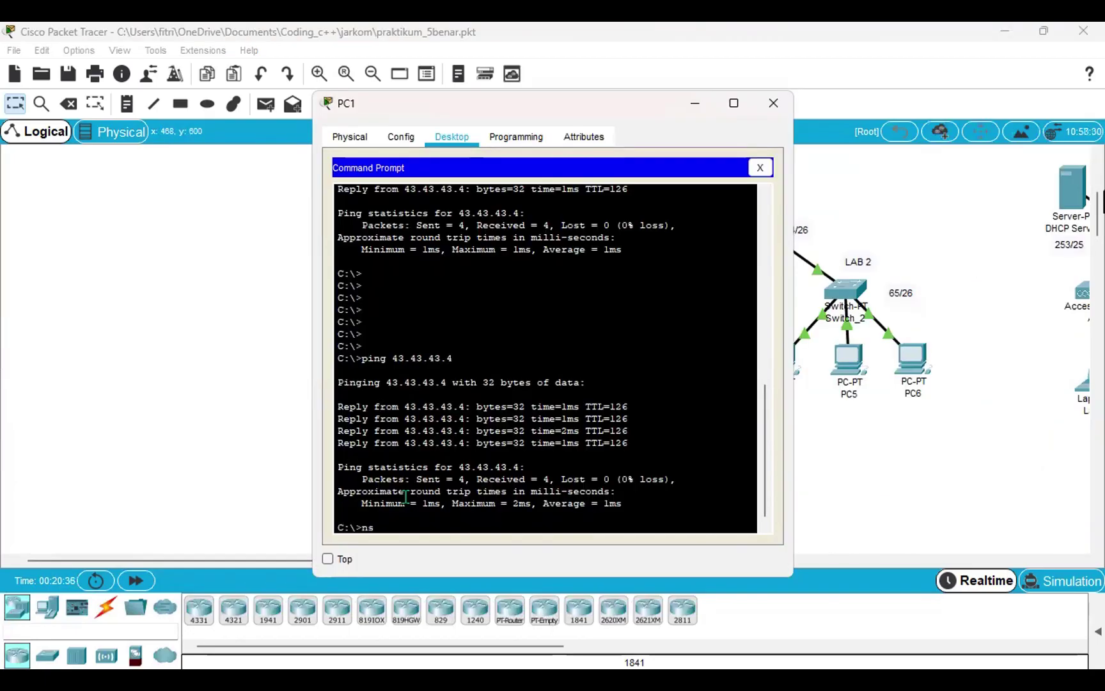
key("BackSpace")
key("BackSpace")
type("nslookup")
type(" mai")
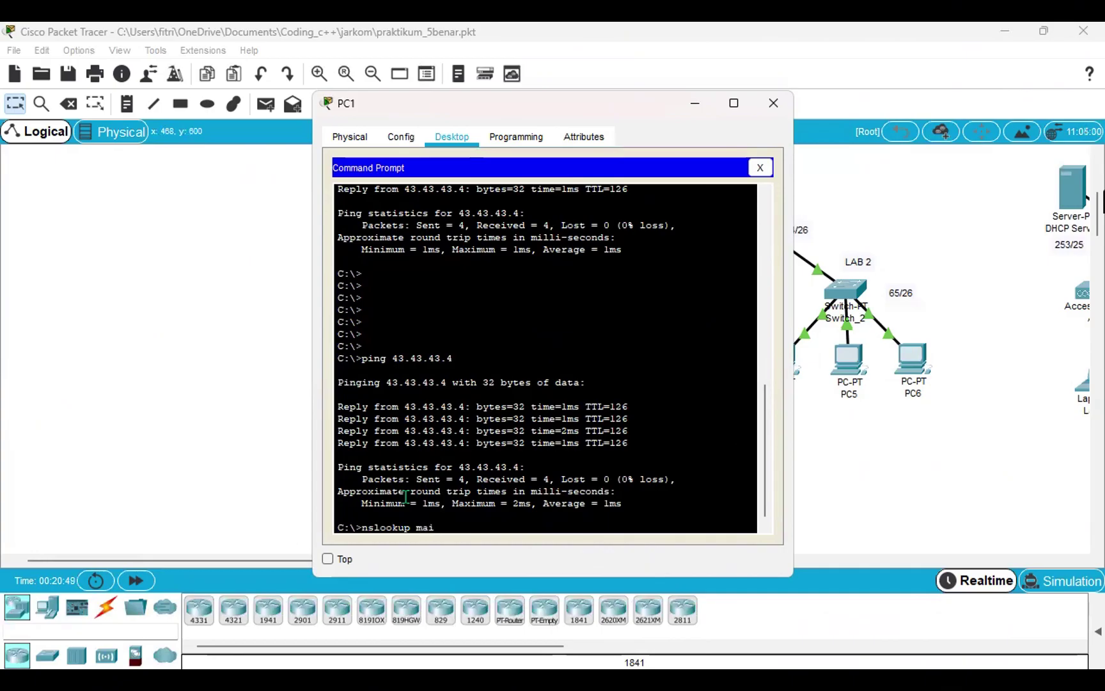
type("l.jarkom.com")
key("Return")
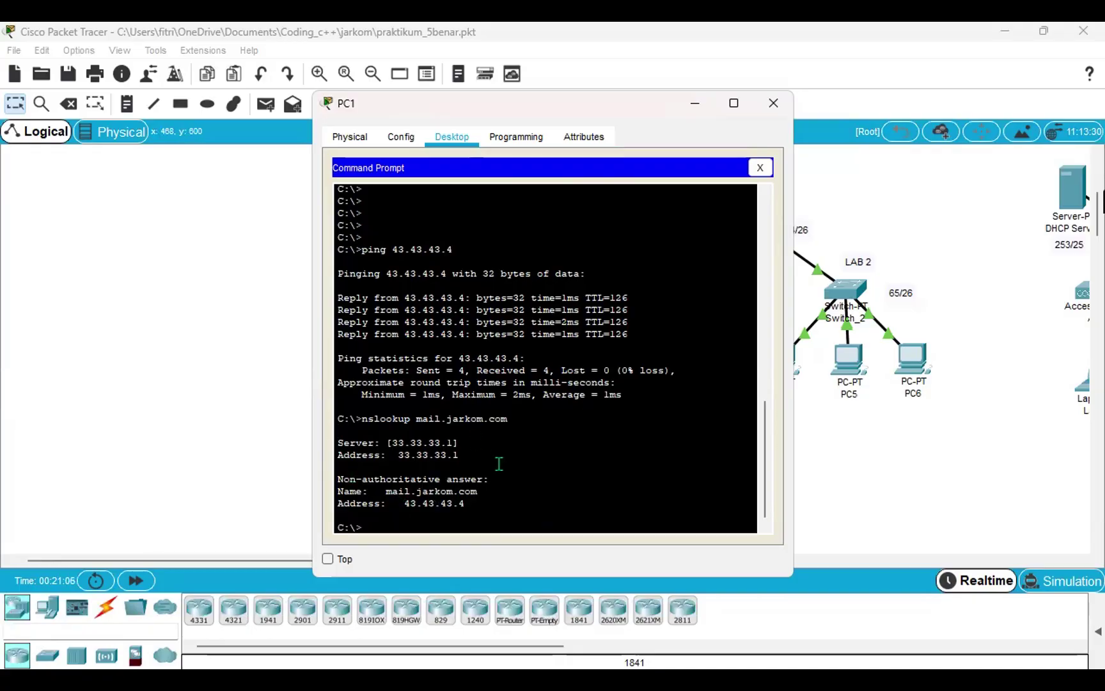
left_click(774, 103)
Run a lookup of the mistyped domain mail.jarkom.con from the Laptop's command line.
scroll(894, 318, "right", 5)
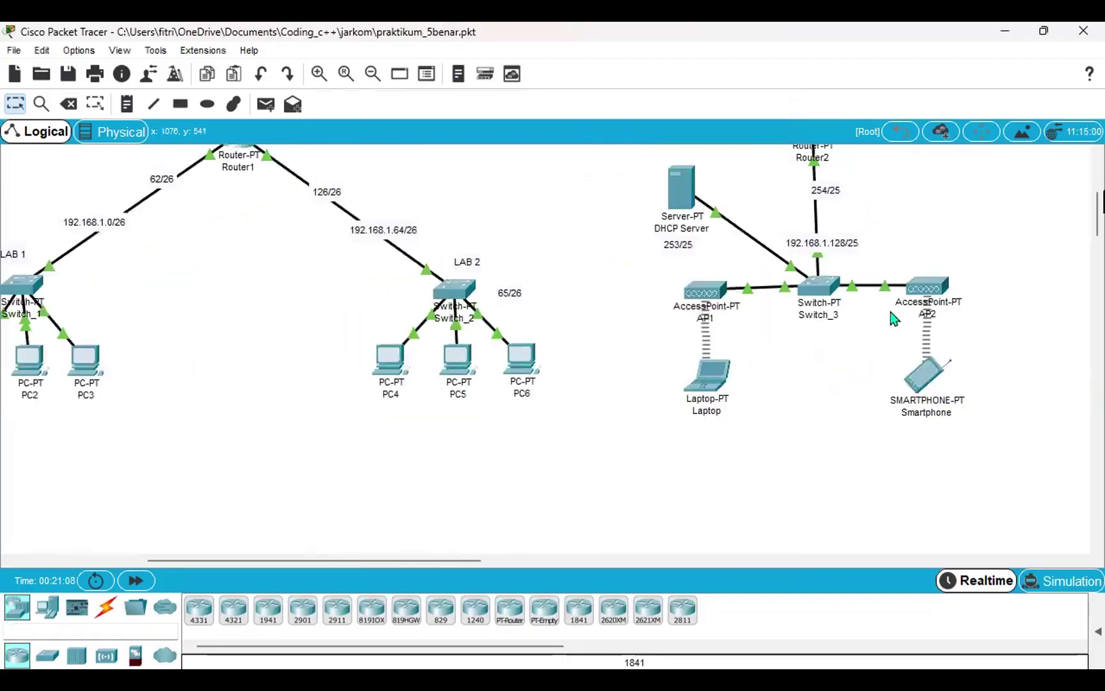
left_click(702, 375)
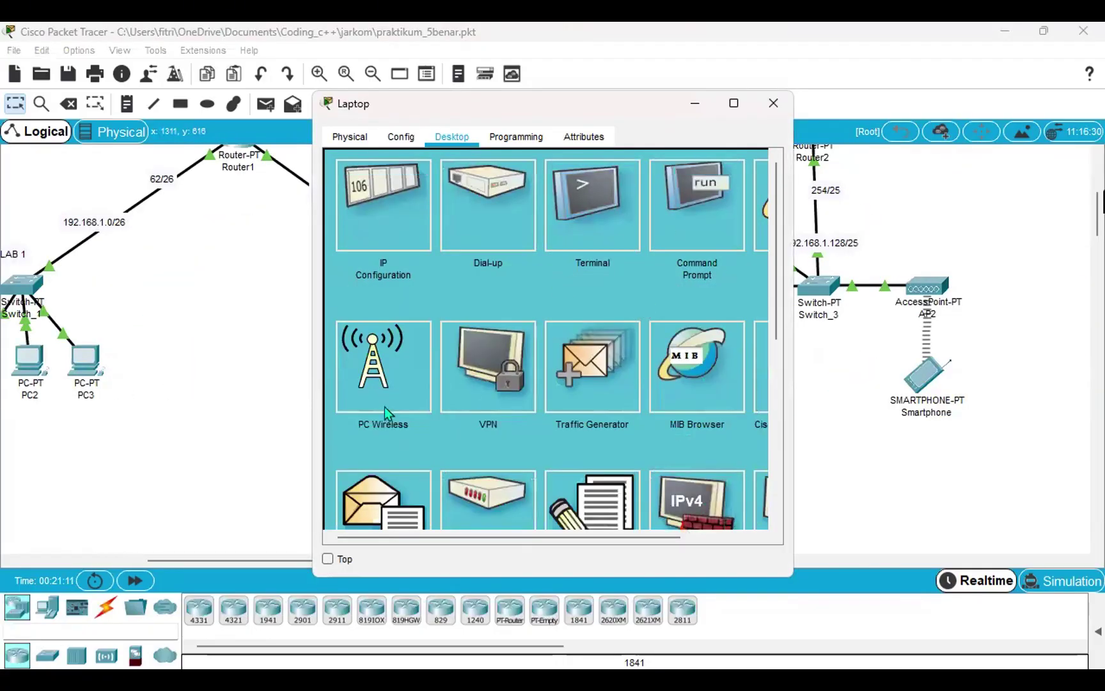
left_click(697, 219)
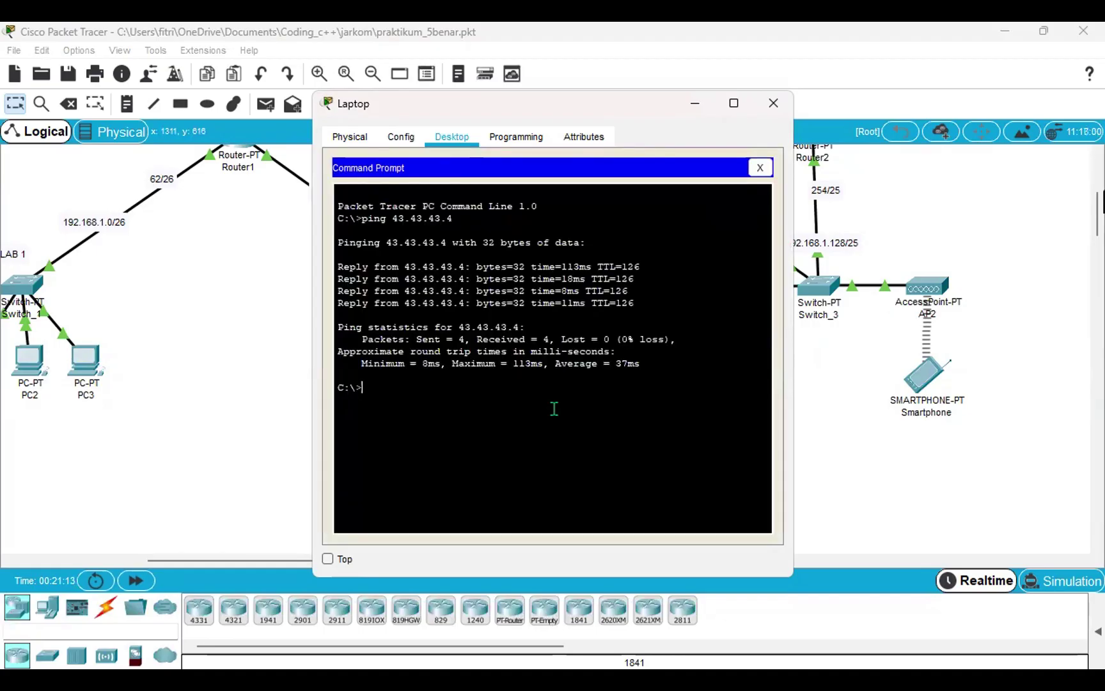
type("lookup mail.jarkom.con")
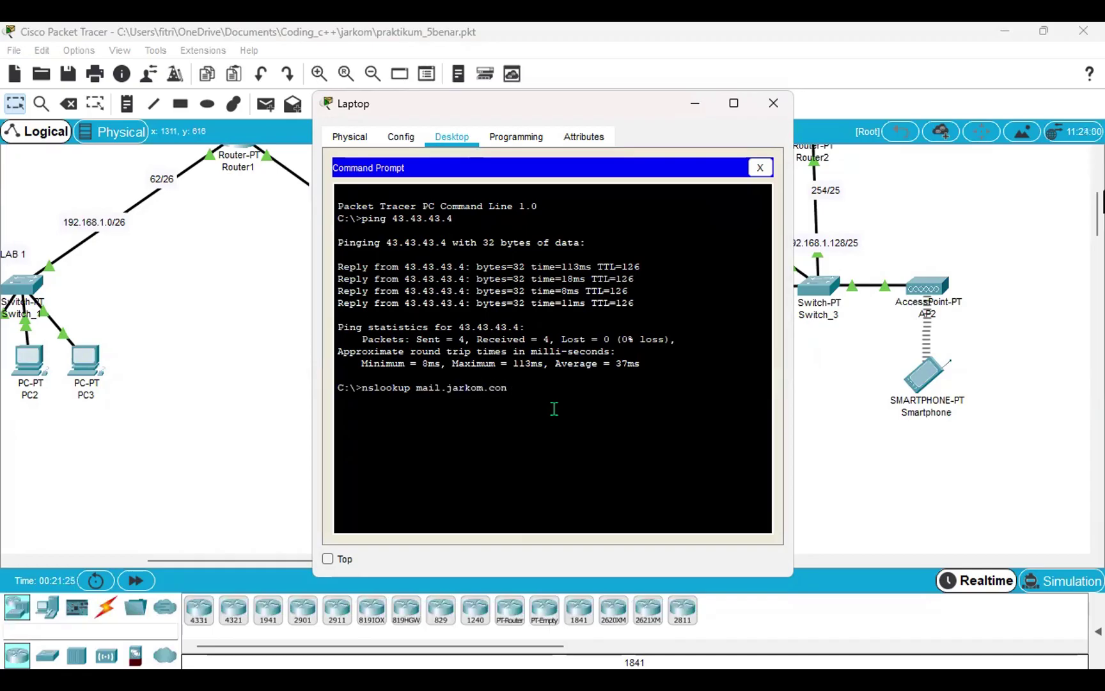
key("Return")
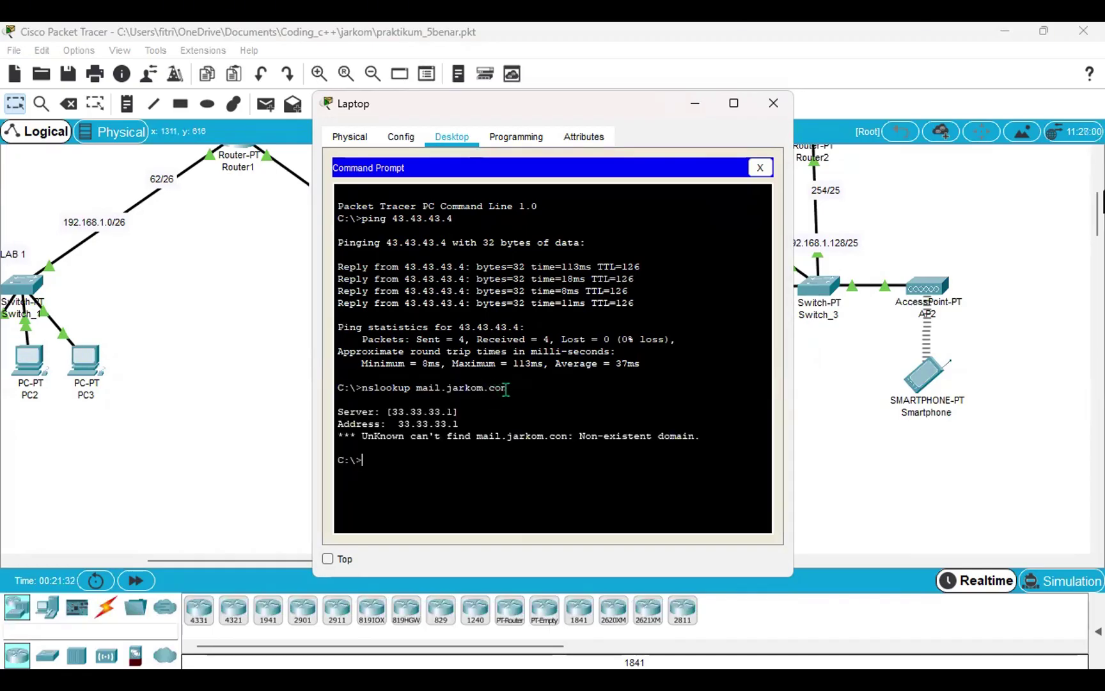
Rerun nslookup for mail.jarkom.com, resolving to 43.43.43.4 via 33.33.33.1, then close the Laptop.
mouse_move(508, 389)
left_mouse_down()
mouse_move(336, 389)
mouse_move(508, 388)
left_mouse_up()
type("ss")
key("BackSpace")
type("lookup main")
key("BackSpace")
type("l")
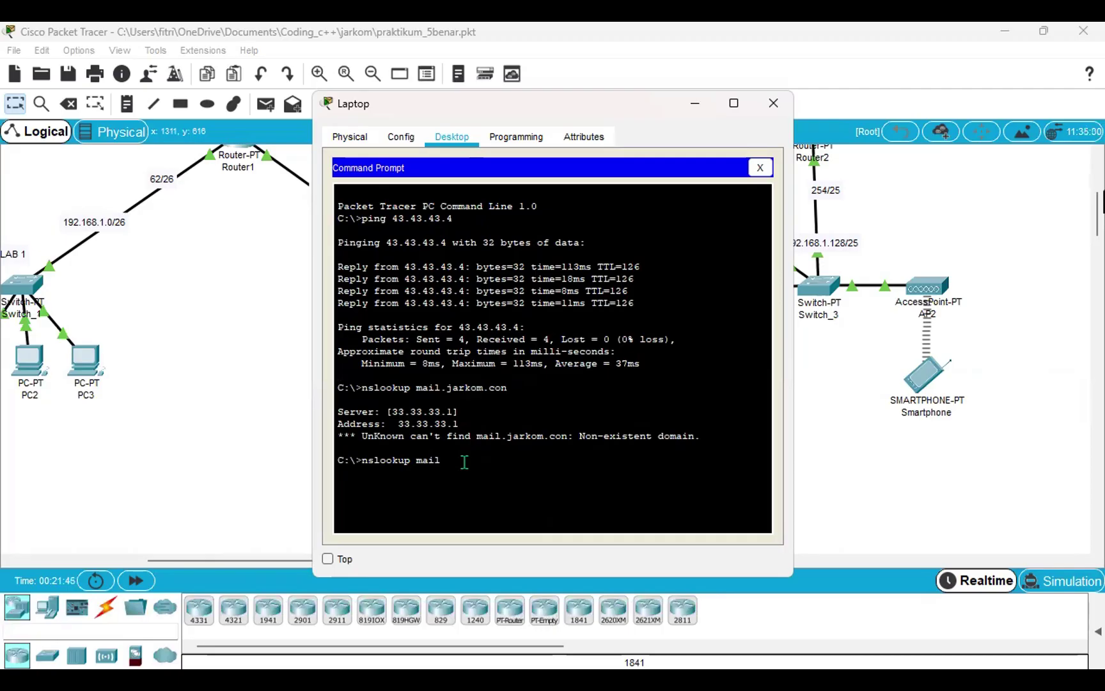
type(".jarkom.com")
key("Return")
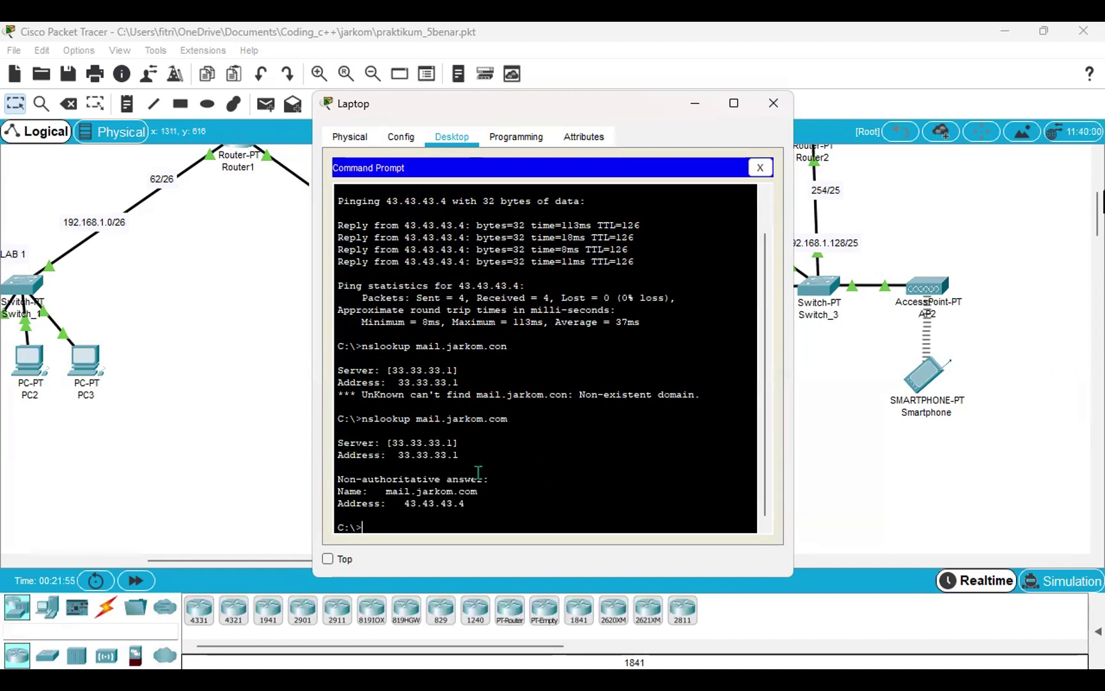
left_click(772, 104)
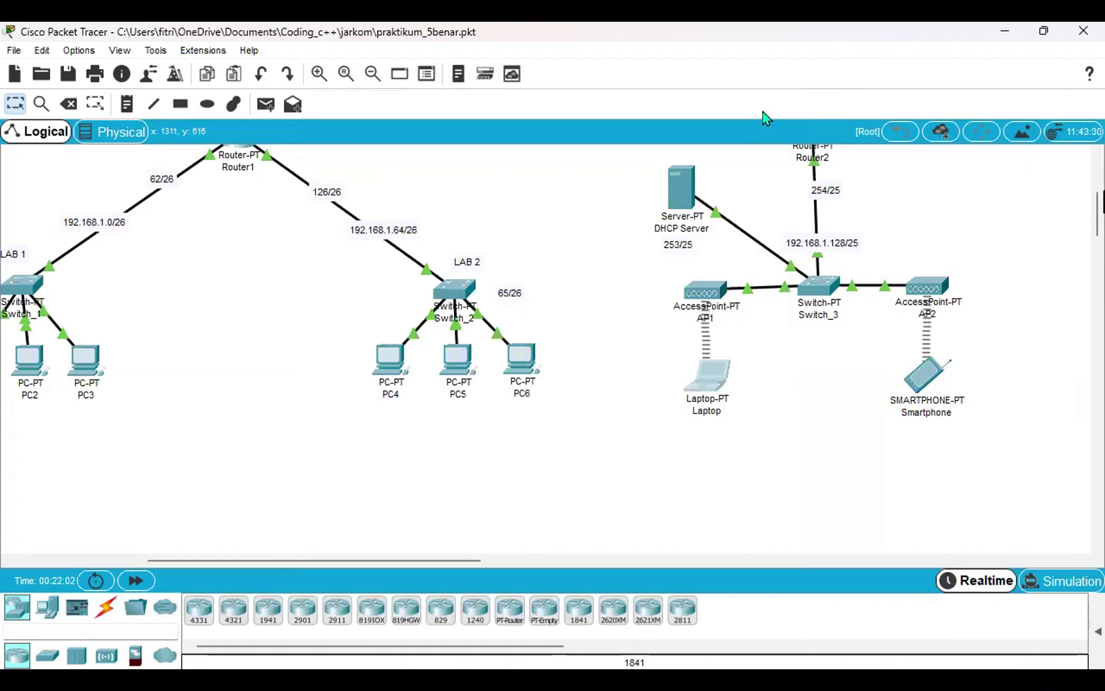
Inspect the mhs and dosen accounts in the Mail Server's EMAIL service, then close the server window.
scroll(903, 229, "up", 5)
scroll(902, 230, "right", 5)
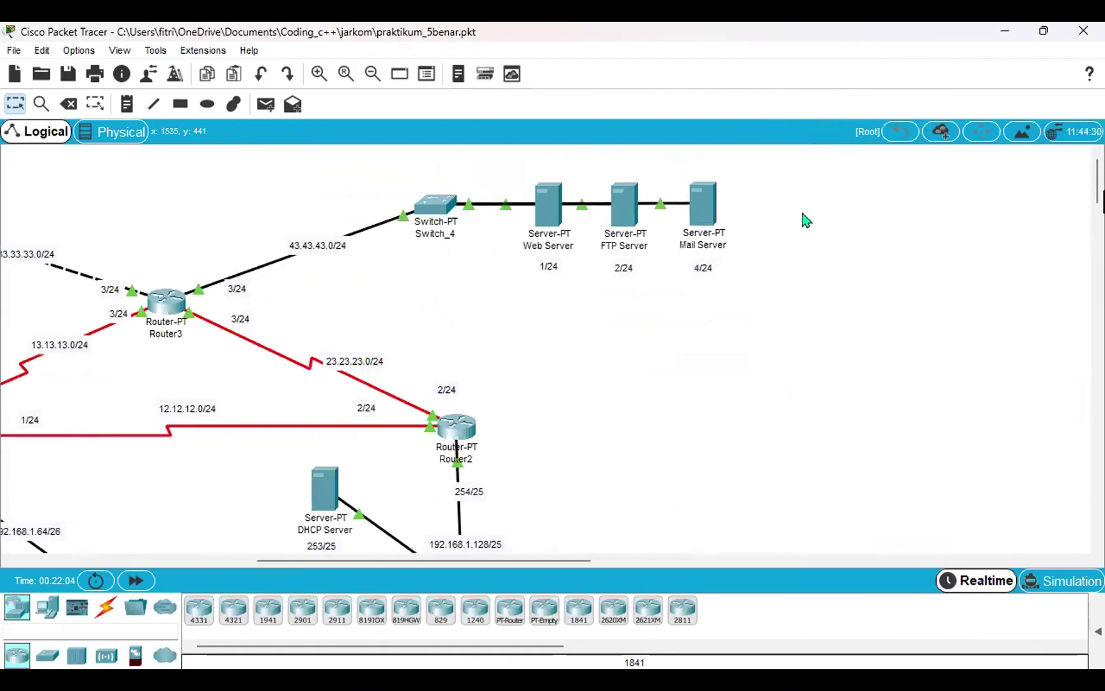
left_click(705, 211)
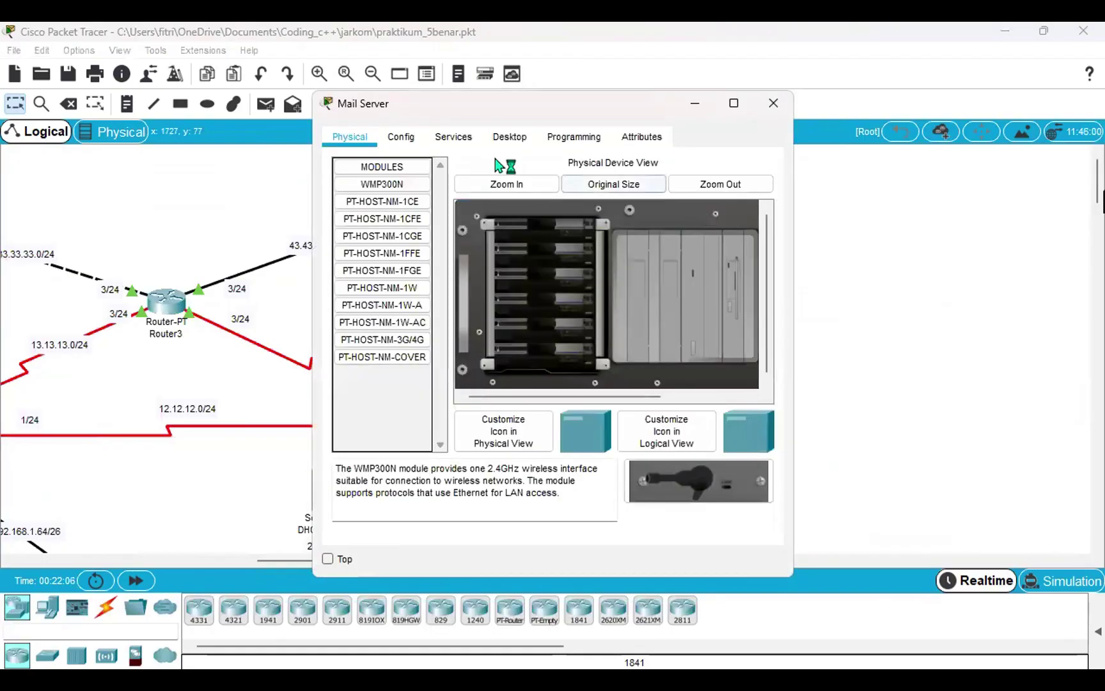
left_click(453, 137)
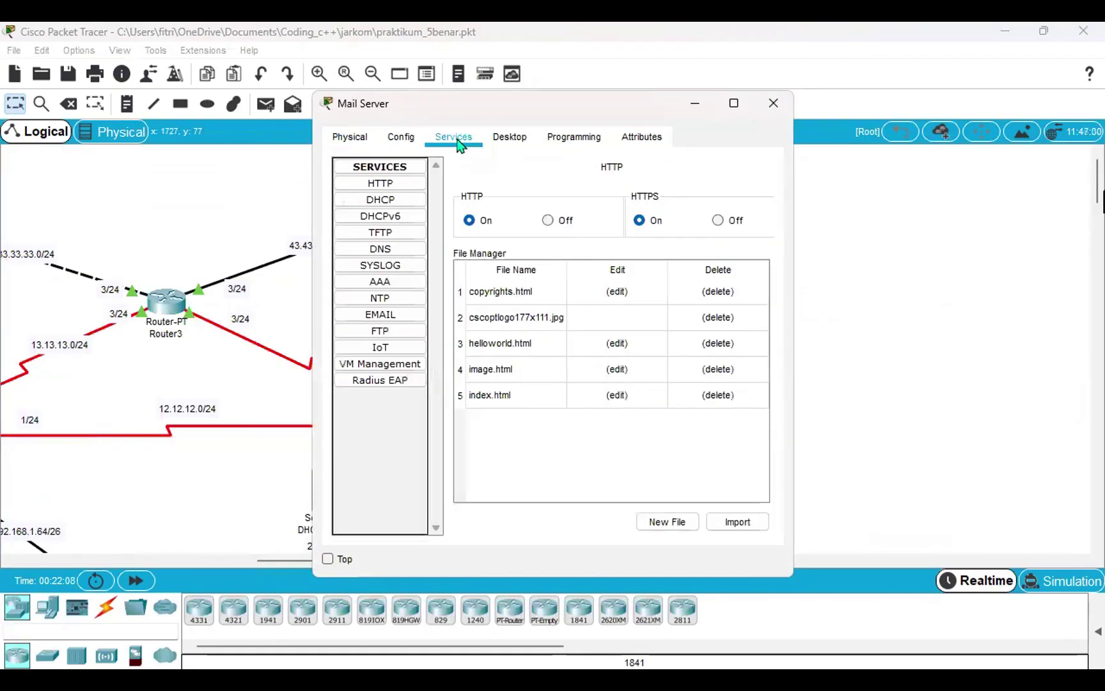
left_click(394, 315)
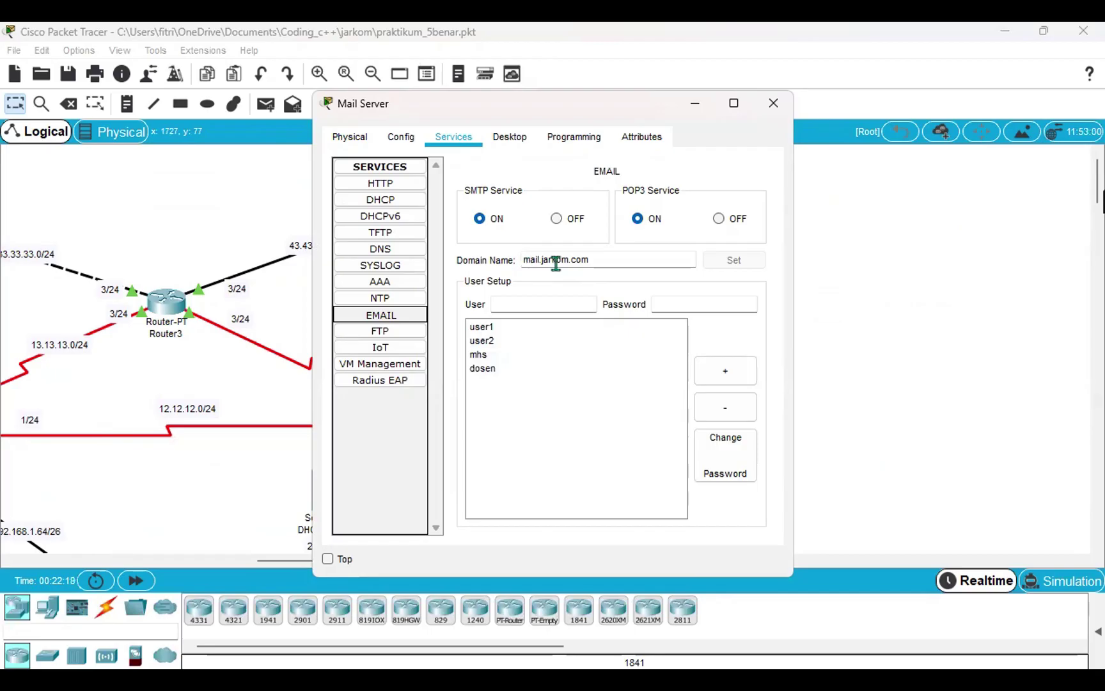
left_click(602, 355)
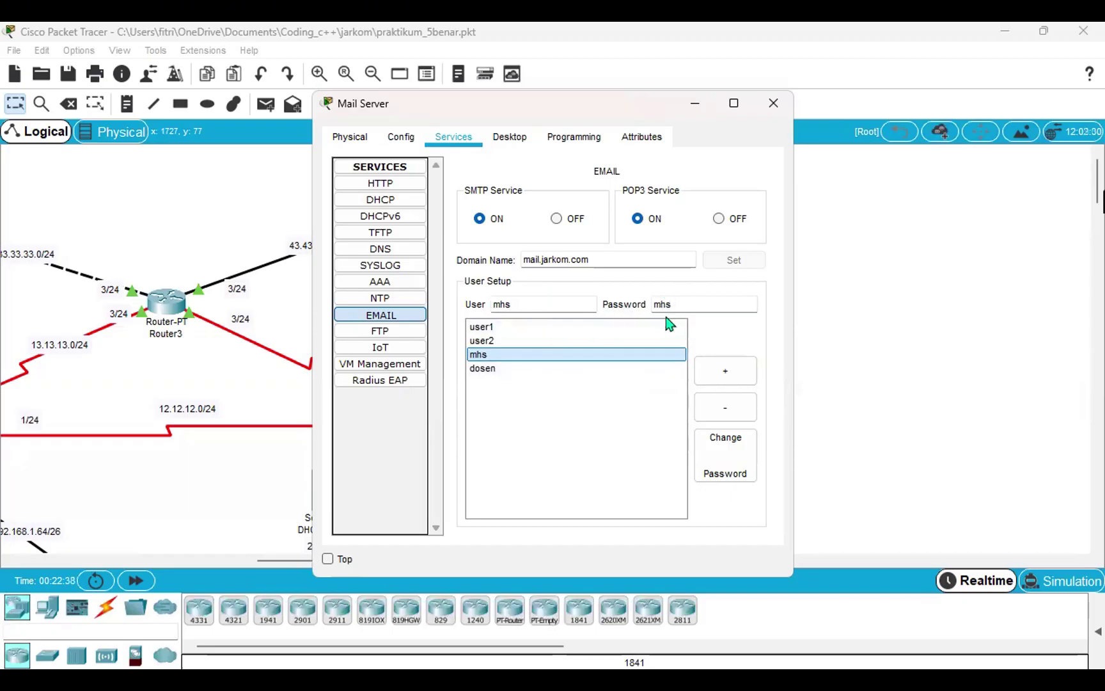
left_click(535, 369)
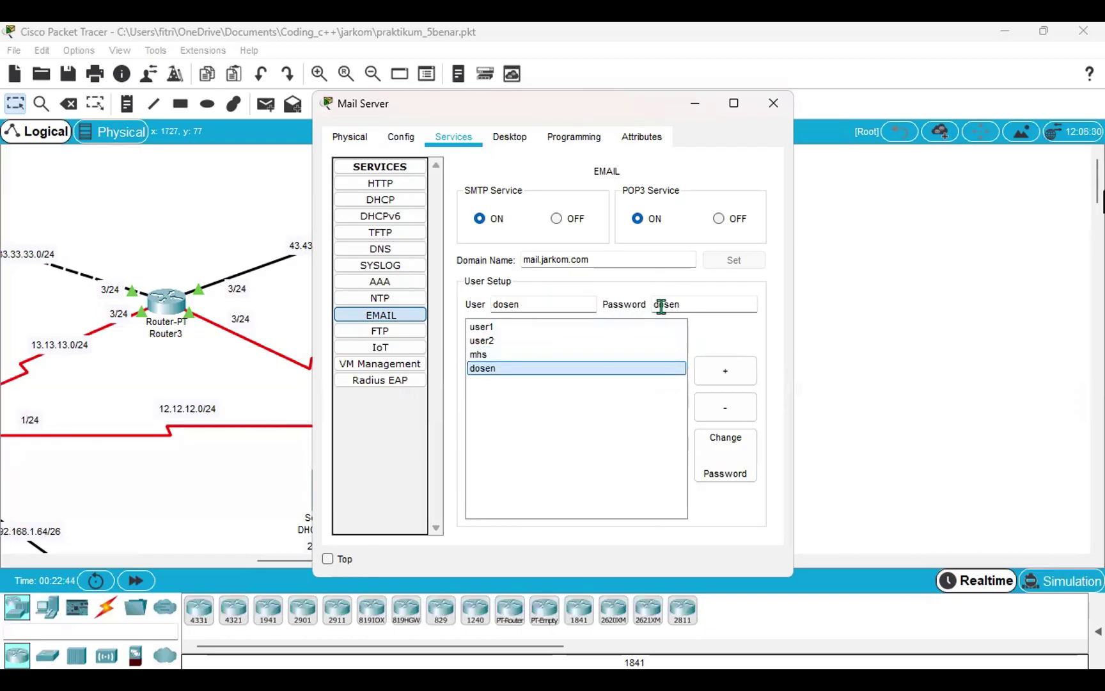
left_click(772, 104)
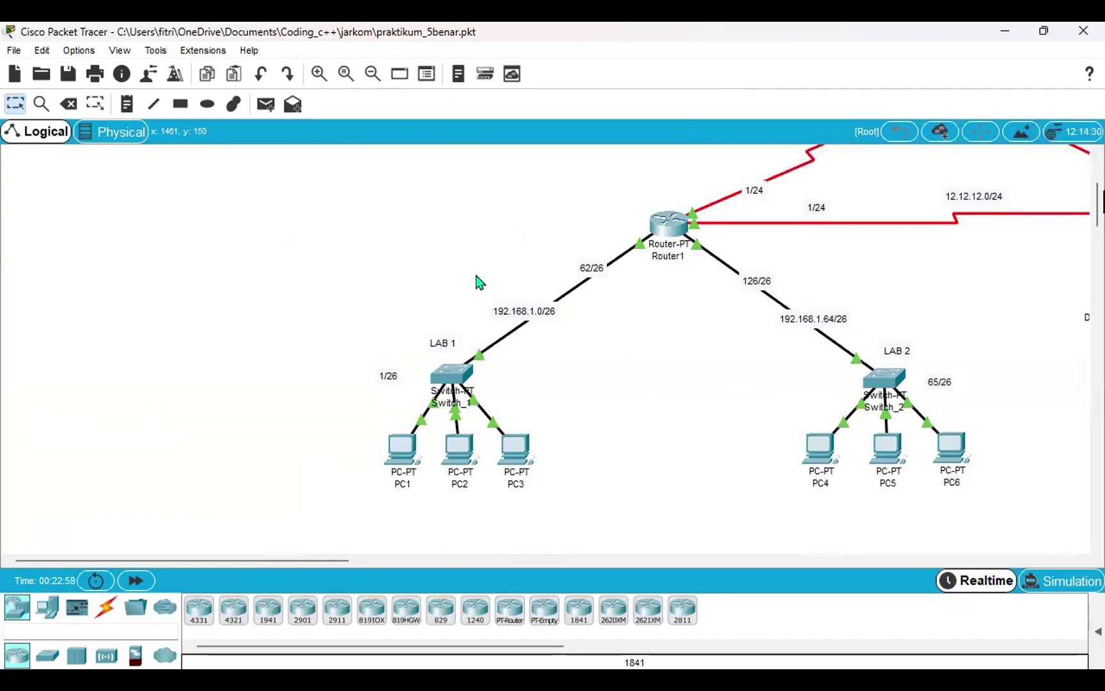
mouse_move(440, 382)
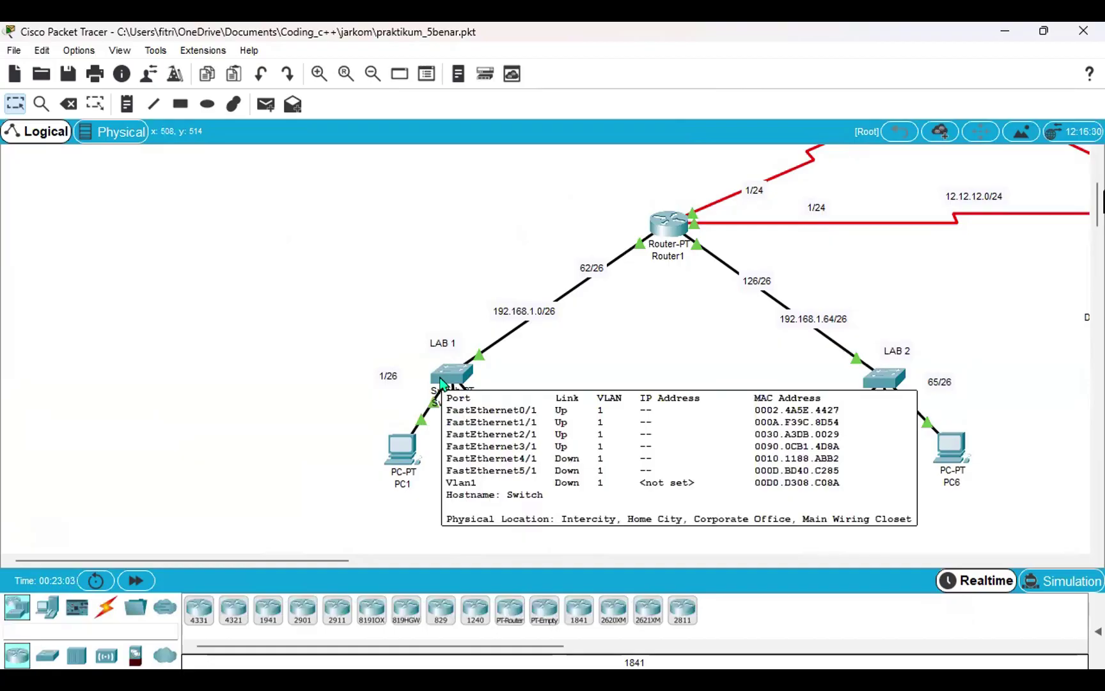
scroll(708, 532, "right", 5)
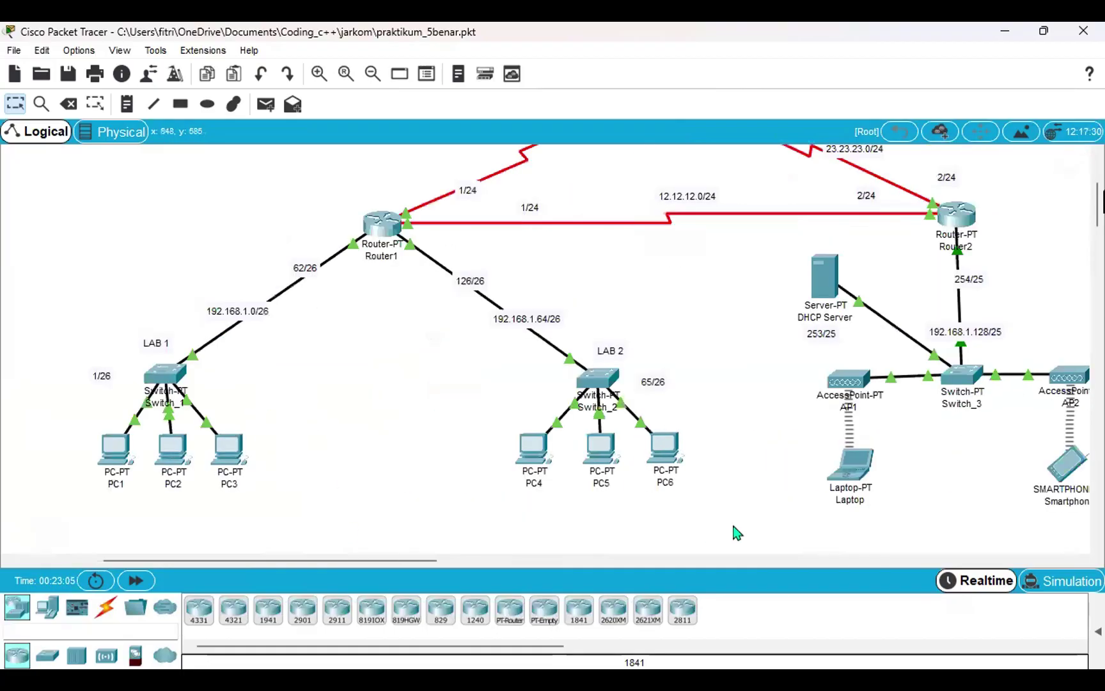
scroll(733, 530, "left", 1)
left_click(177, 449)
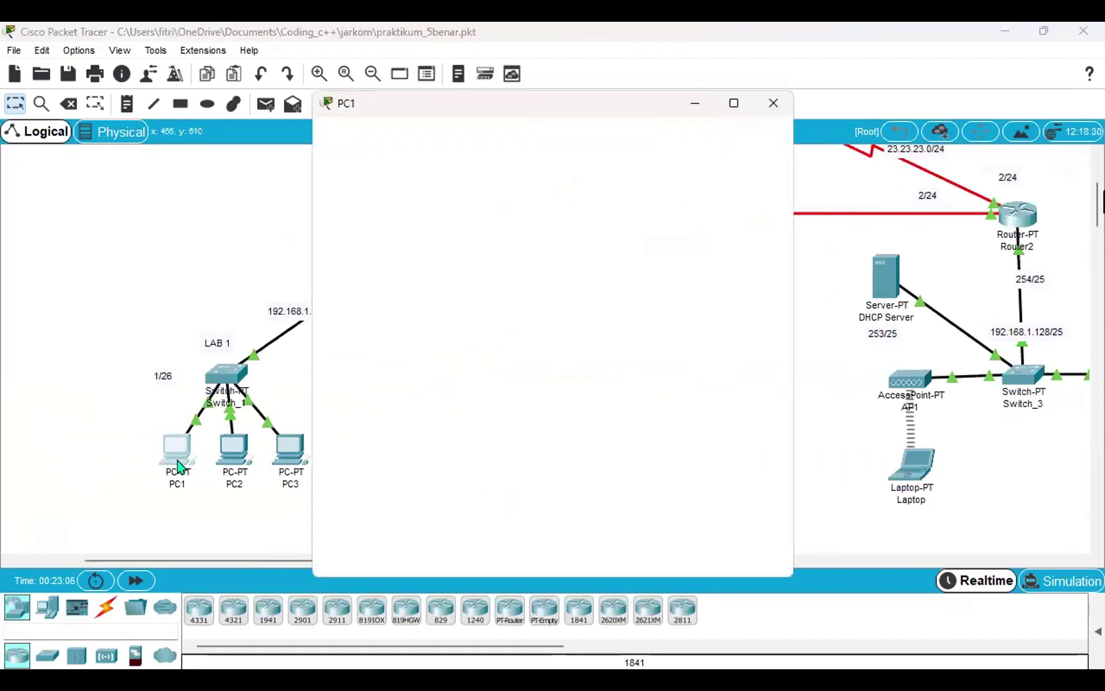
scroll(350, 460, "down", 3)
left_click(362, 385)
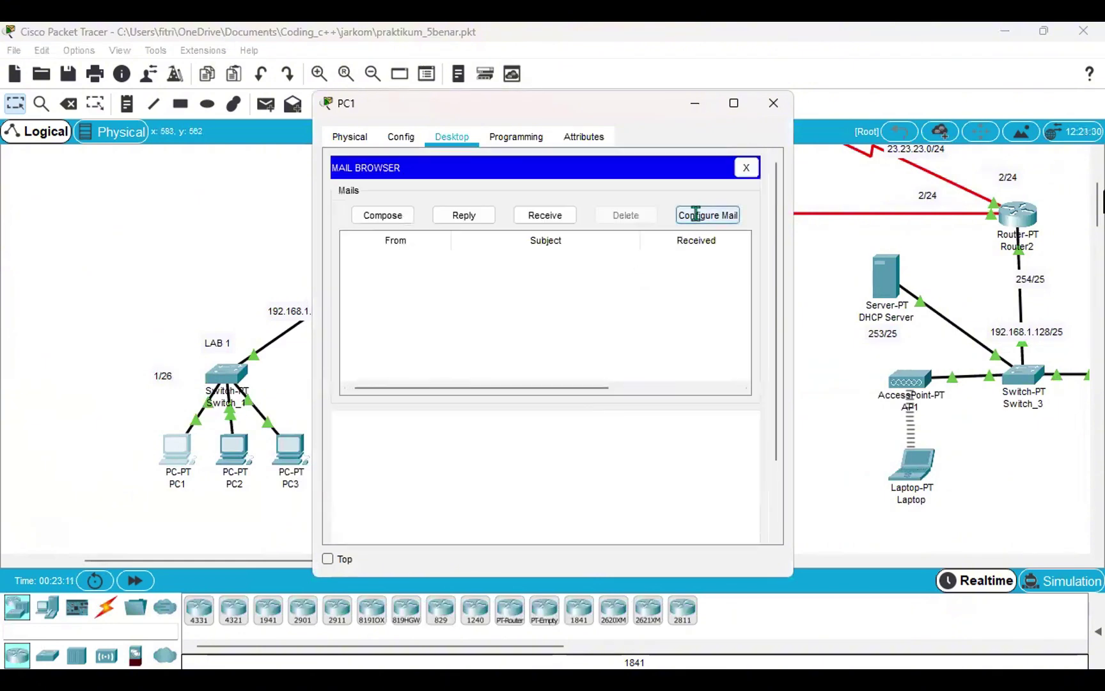
left_click(695, 217)
left_click(568, 212)
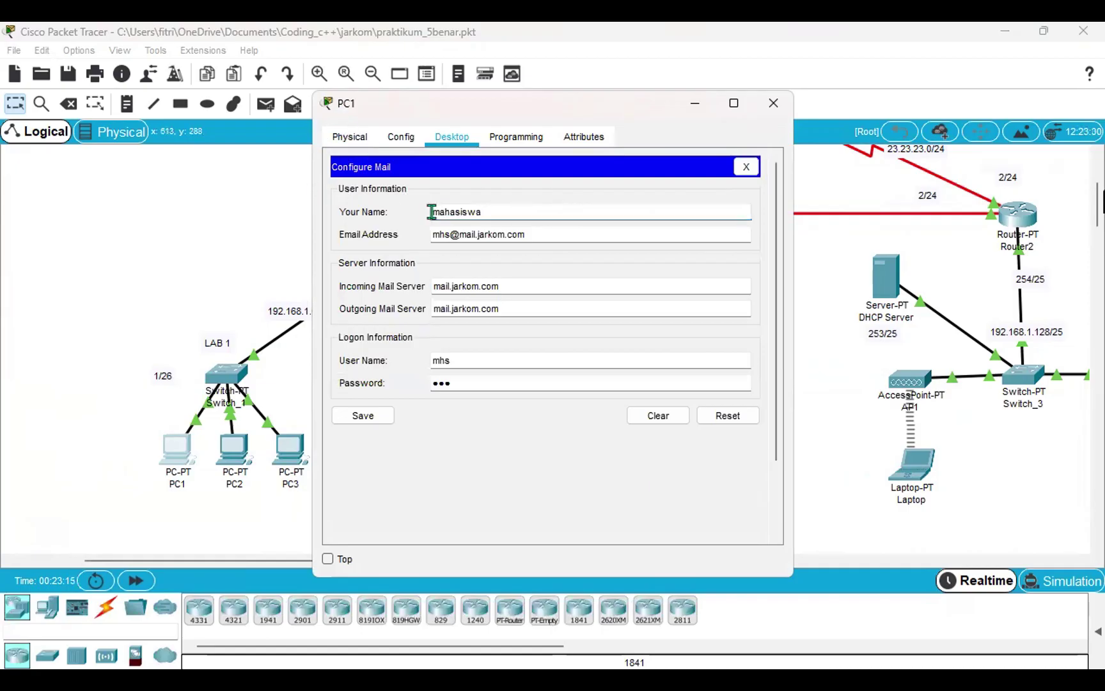
left_click_drag(434, 212, 522, 214)
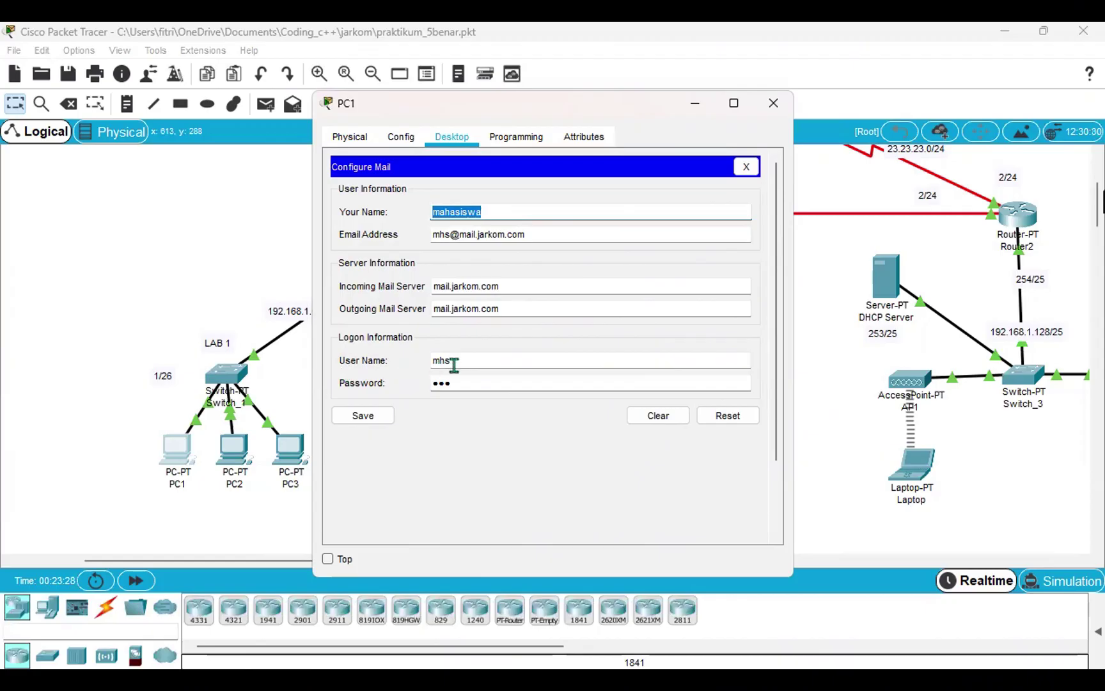
left_click_drag(453, 363, 406, 367)
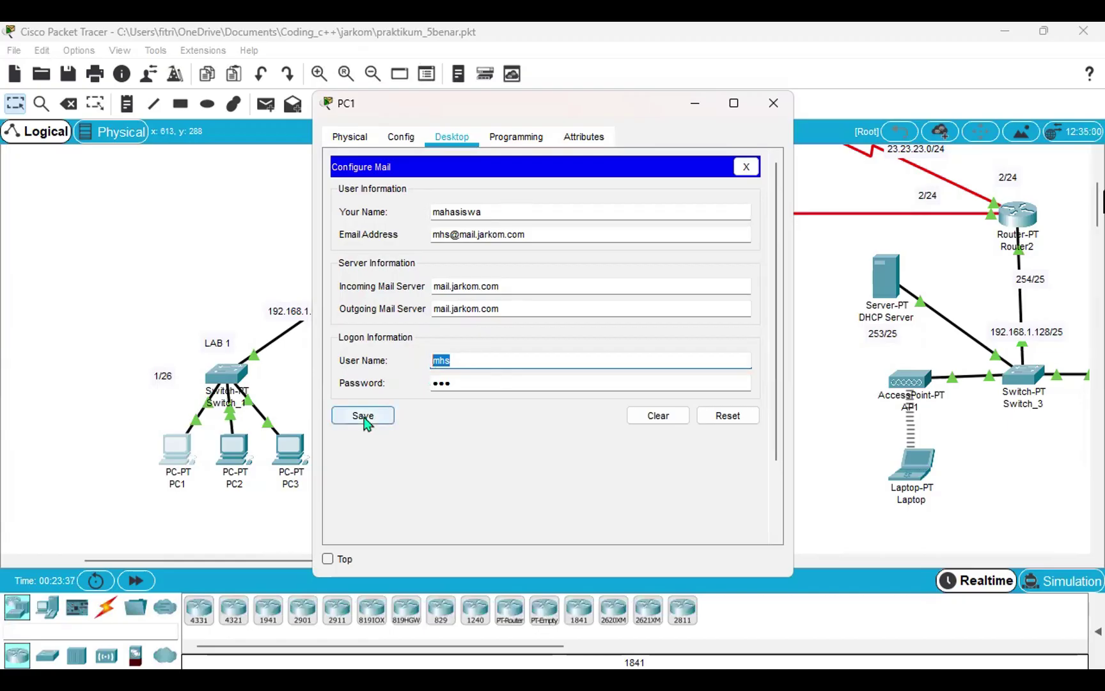
left_click(746, 168)
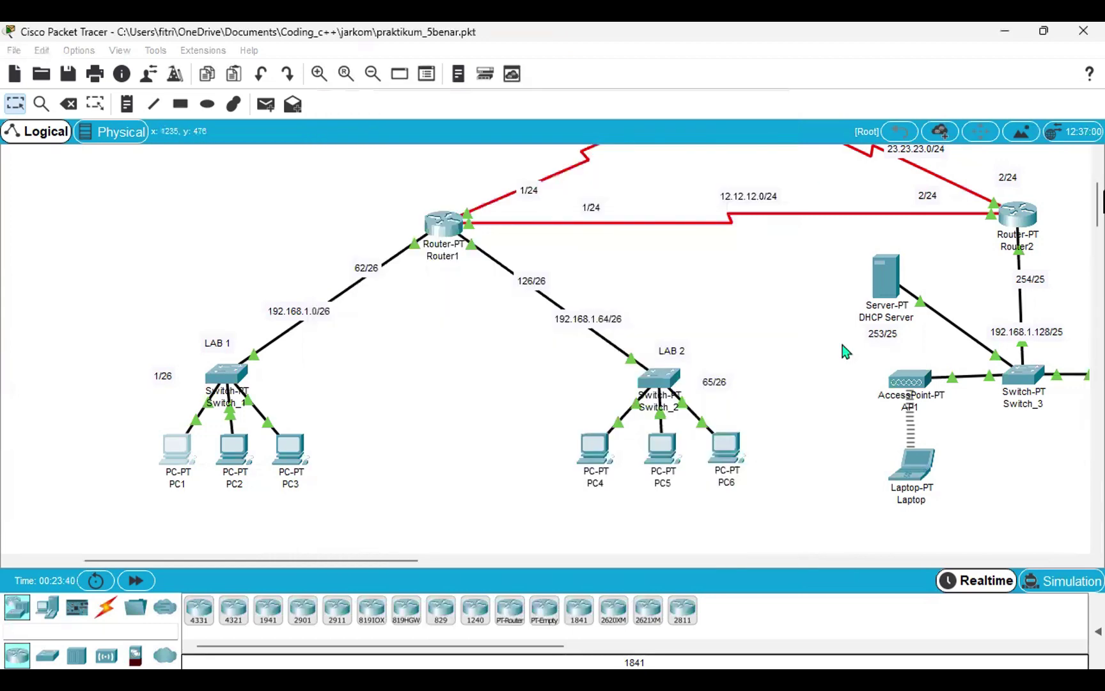
scroll(678, 441, "right", 5)
left_click(621, 462)
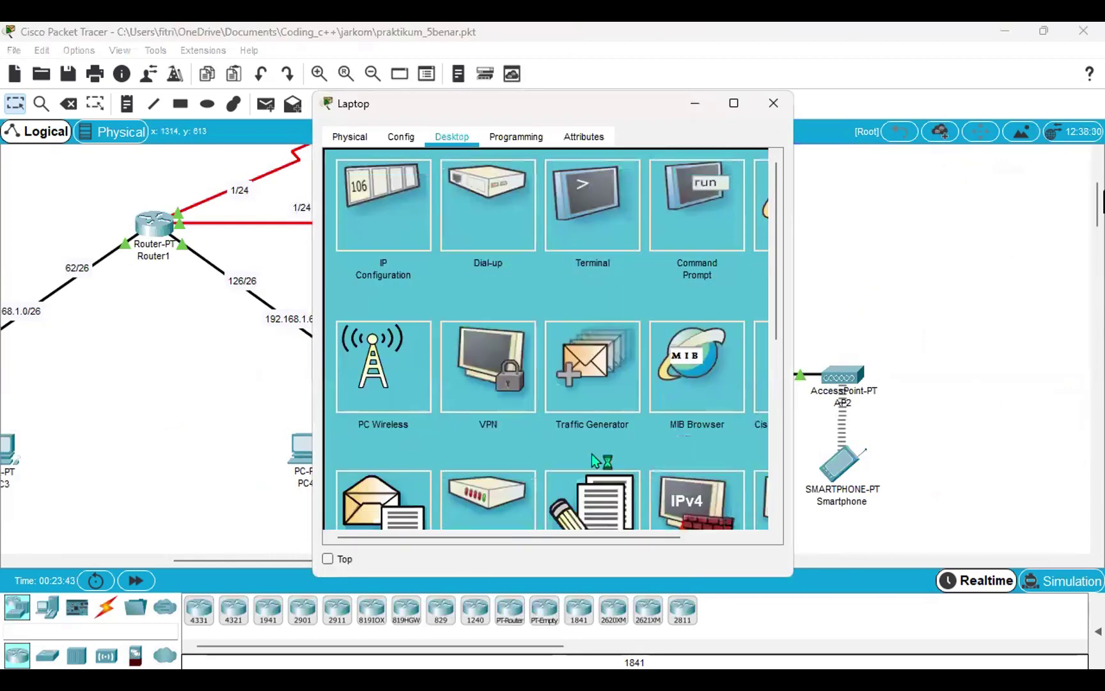
left_click(379, 501)
left_click(739, 214)
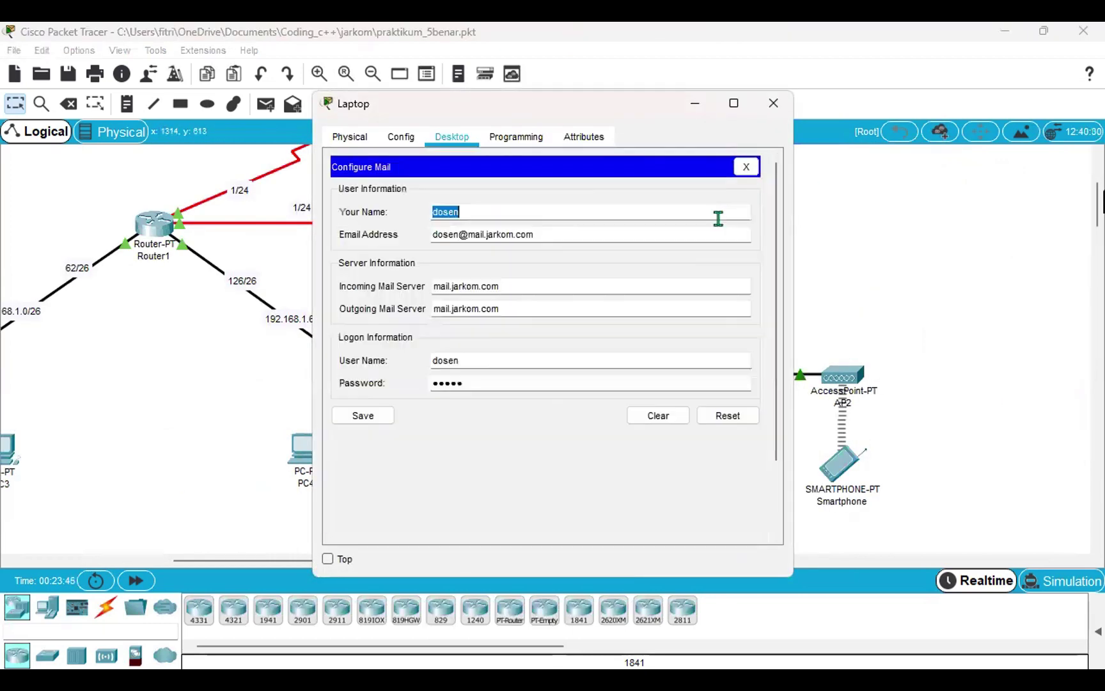
Check the lecturer account's sender name and e-mail address, save the settings, and return to the topology.
left_click(435, 216)
double_click(477, 216)
left_click(477, 215)
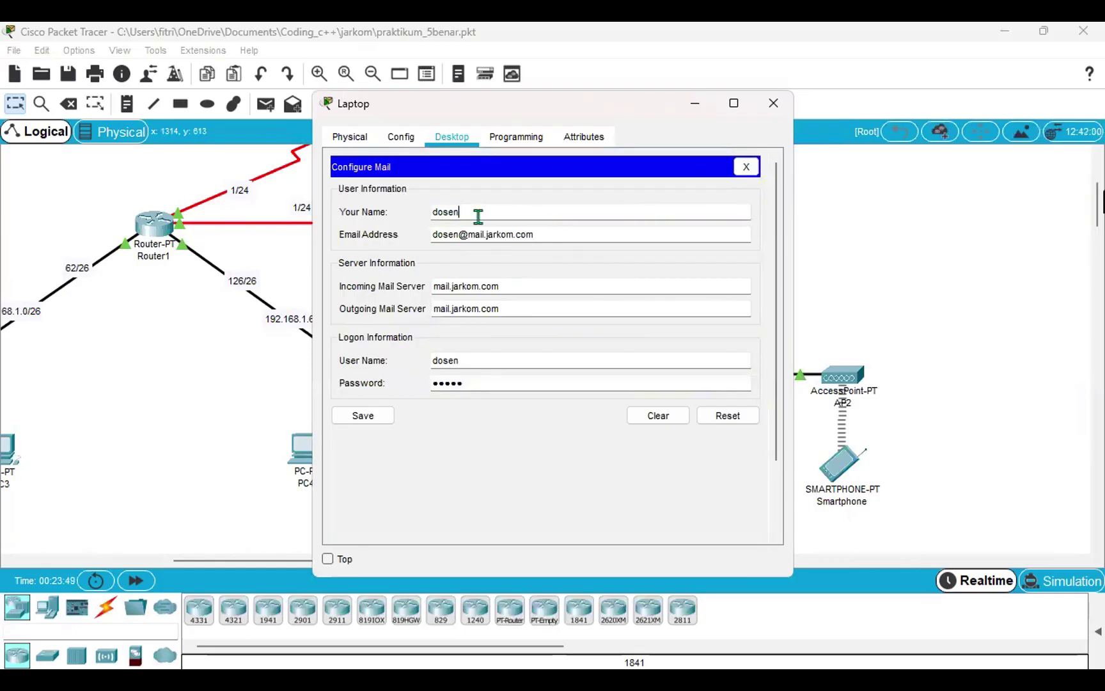
left_click(433, 234)
left_click_drag(433, 234, 546, 235)
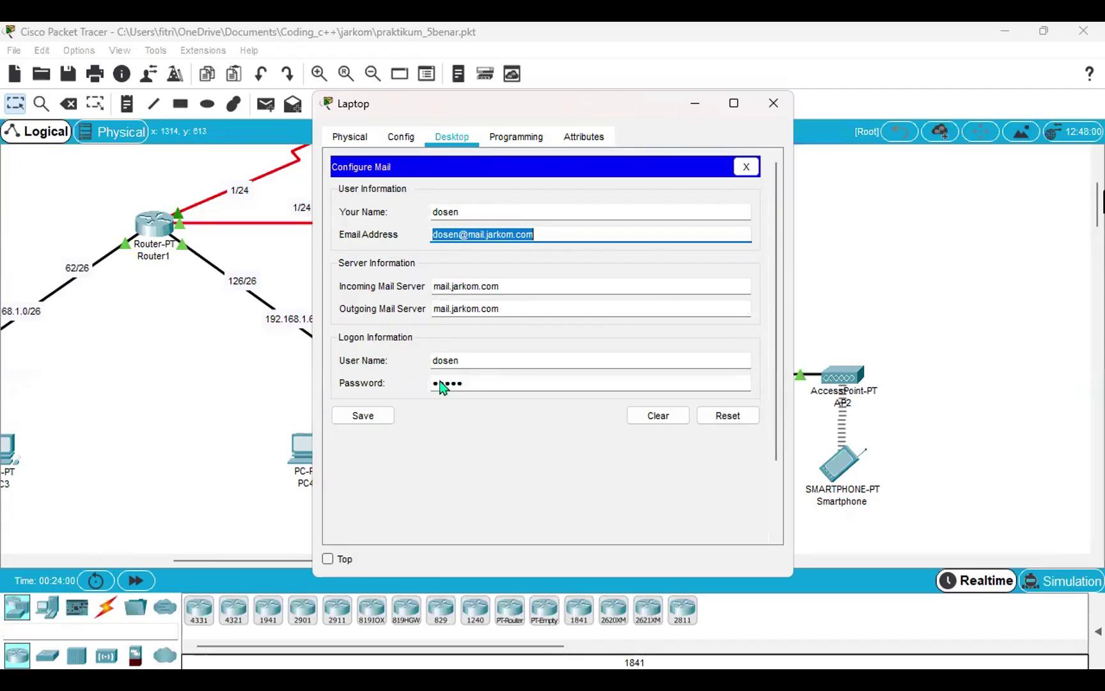
left_click(363, 417)
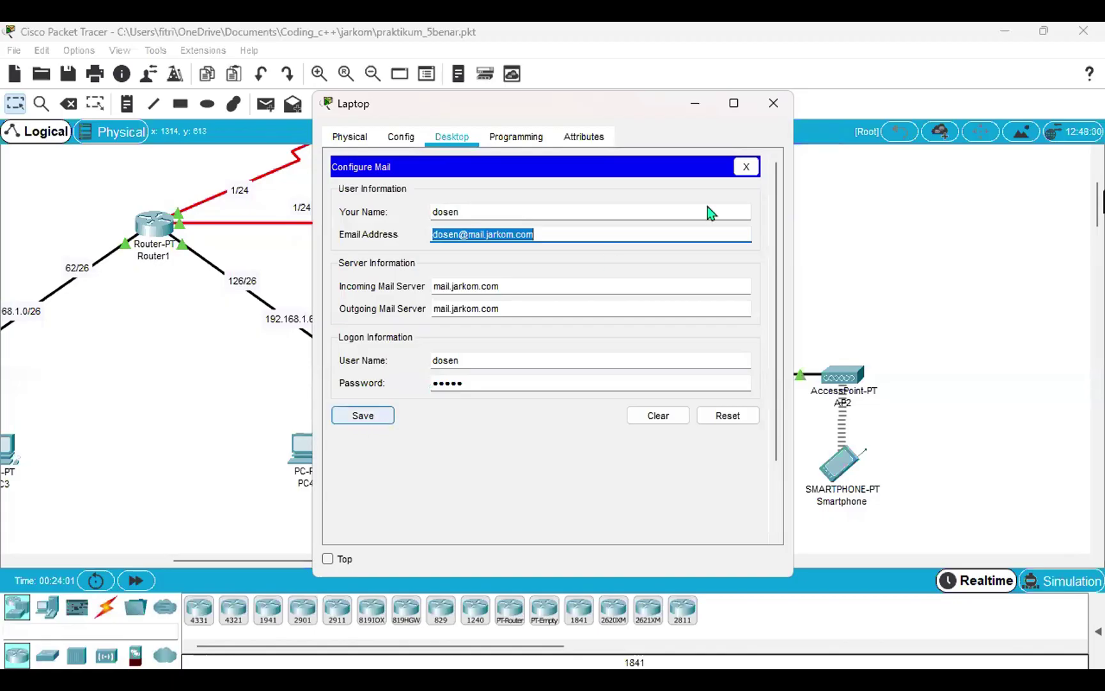
left_click(889, 237)
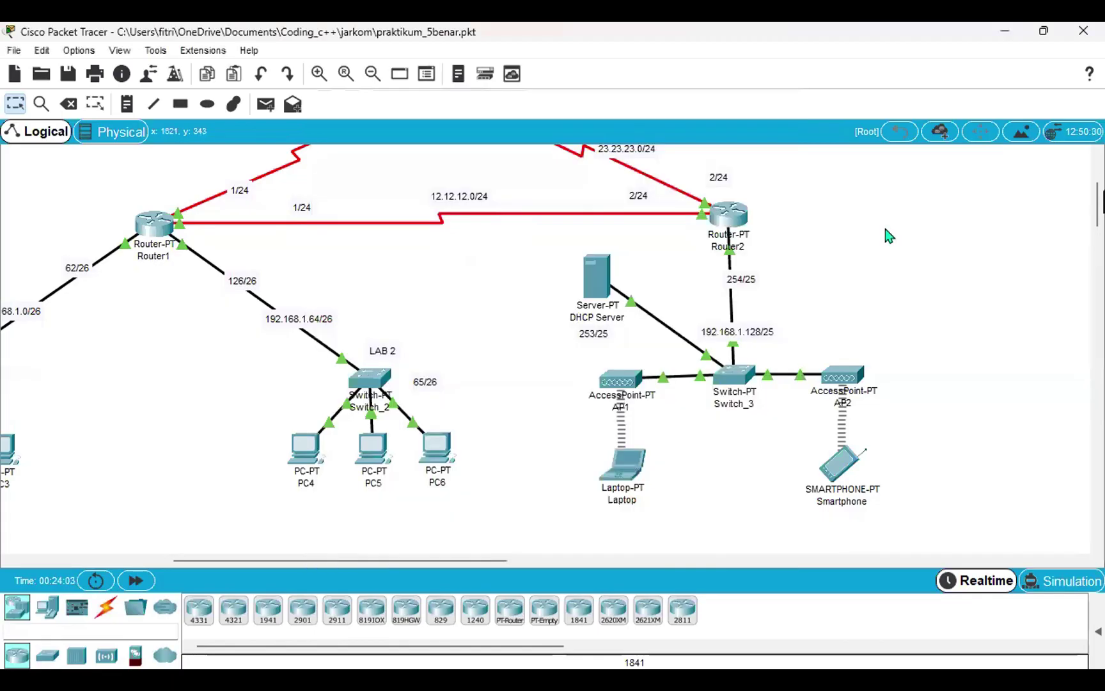
scroll(886, 236, "left", 5)
scroll(870, 236, "down", 3)
Switch PC1's email client to the Mail Browser and begin a blank Compose Mail message.
left_click(160, 291)
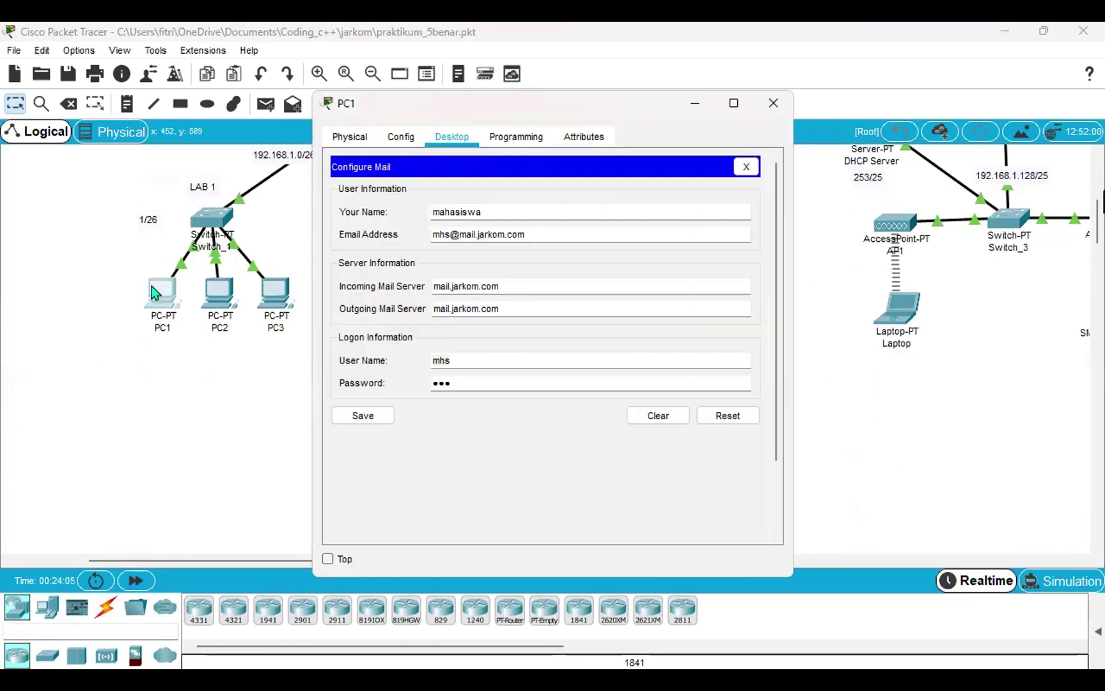
left_click(746, 167)
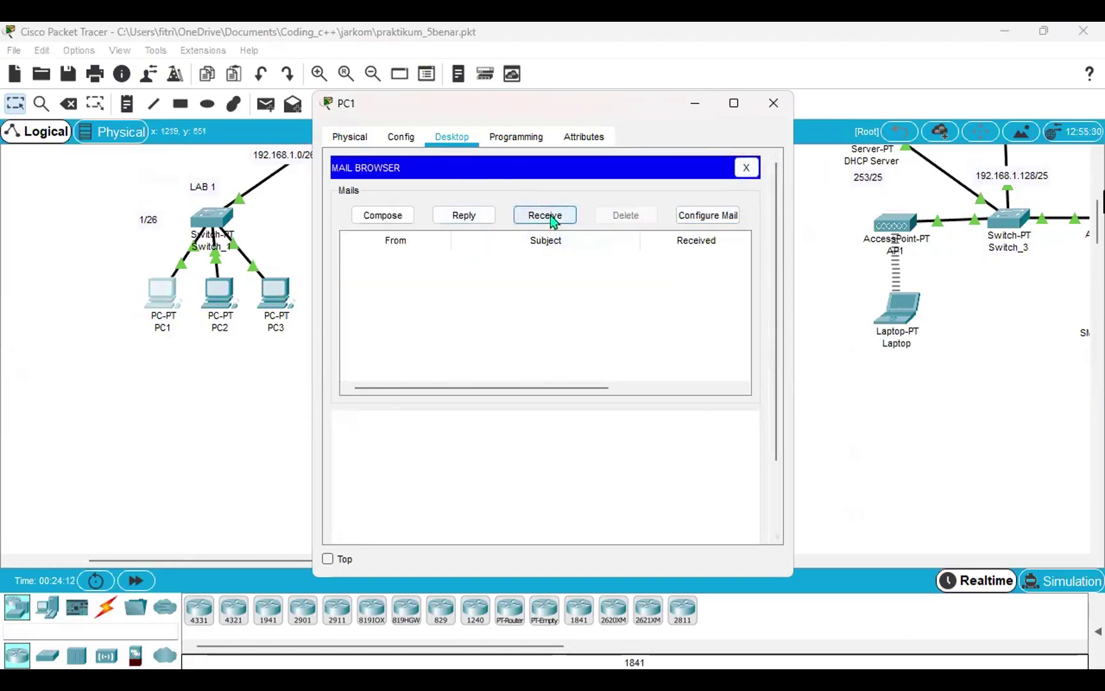
left_click(388, 220)
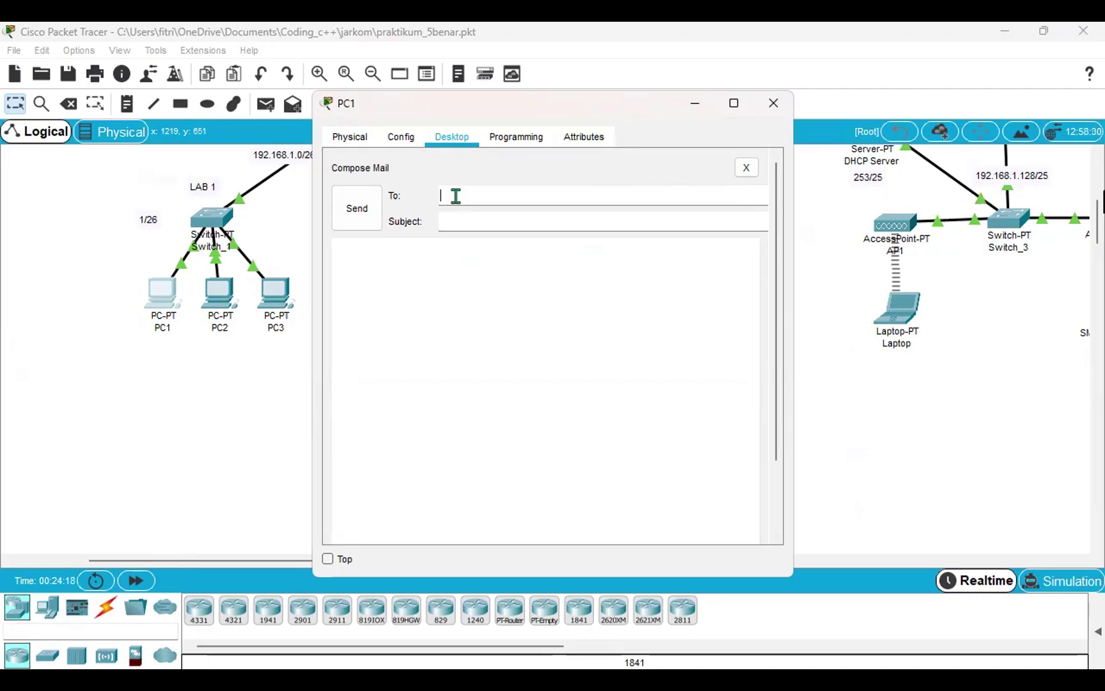
Address PC1's mail to the lecturer's account with subject 'tugas'.
type("d")
key("BackSpace")
type("dosen")
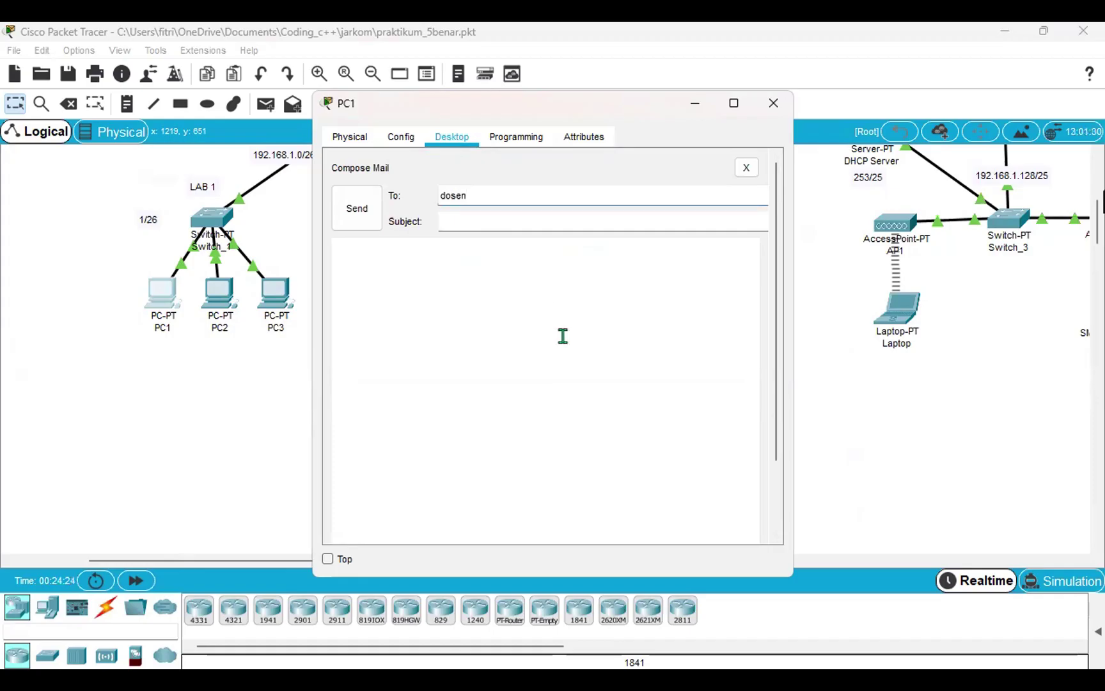
type("@")
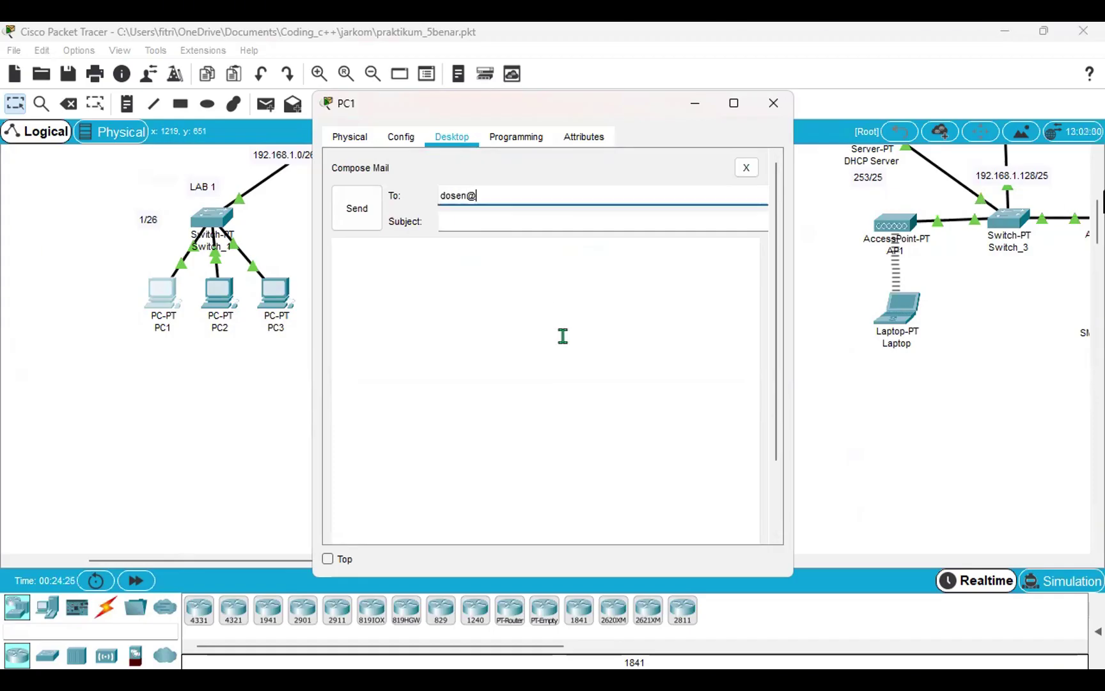
type("mail.jarkom.com")
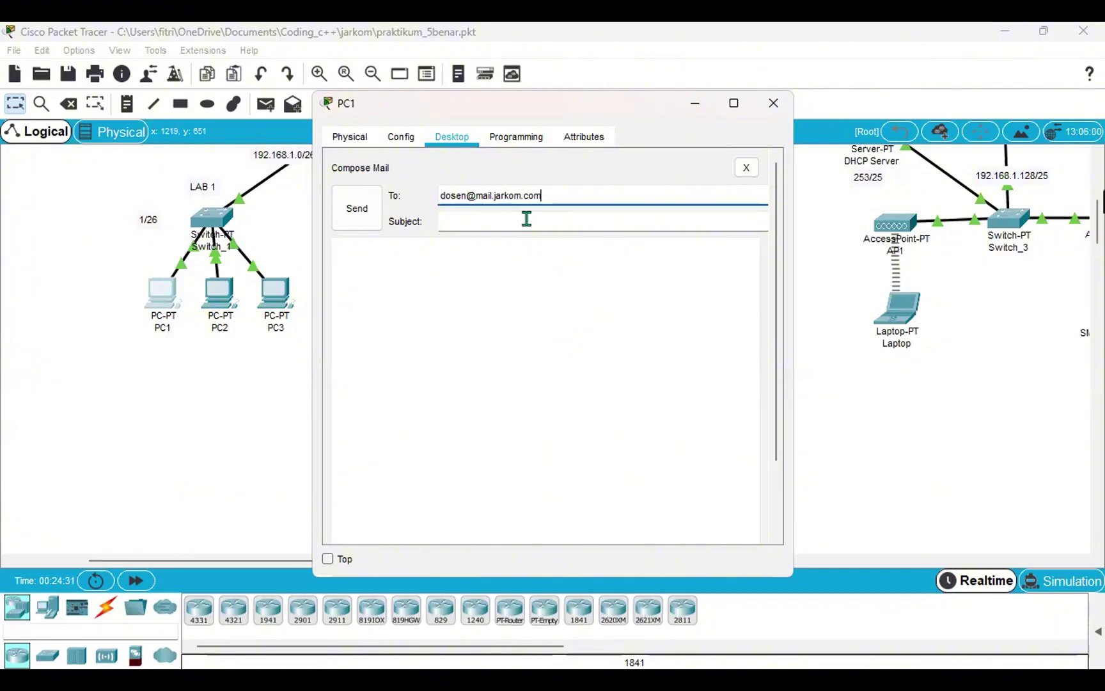
left_click(526, 219)
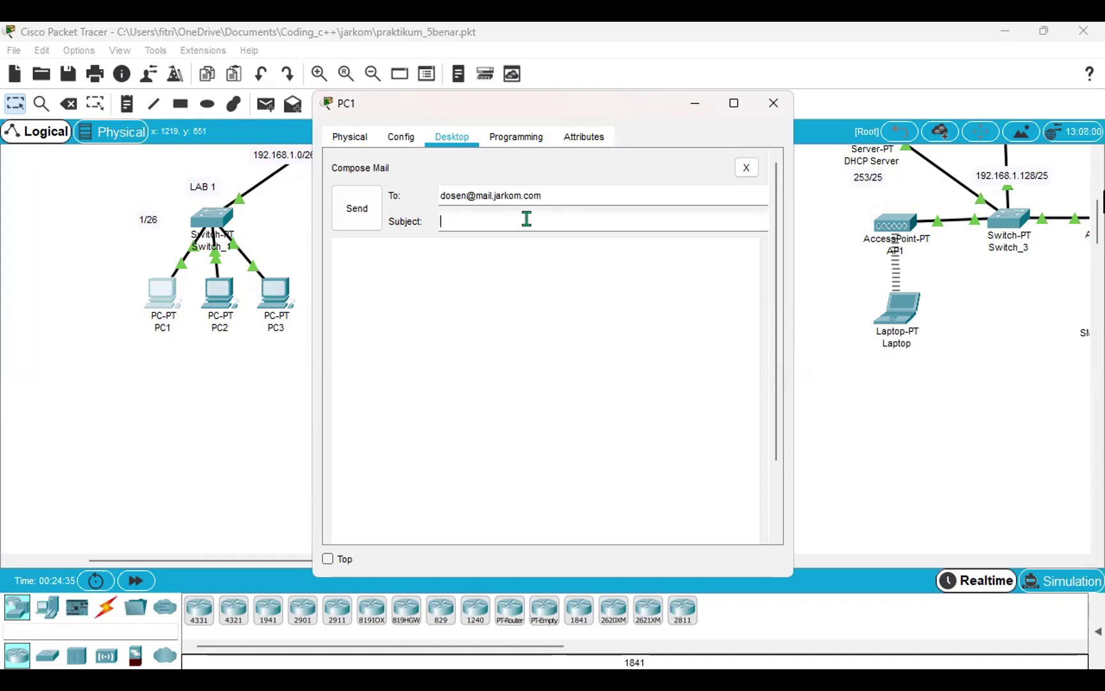
type("tugas")
Write the body 'dear pak dosen / ini adalah tugas saya', send it, and minimize PC1.
left_click(519, 262)
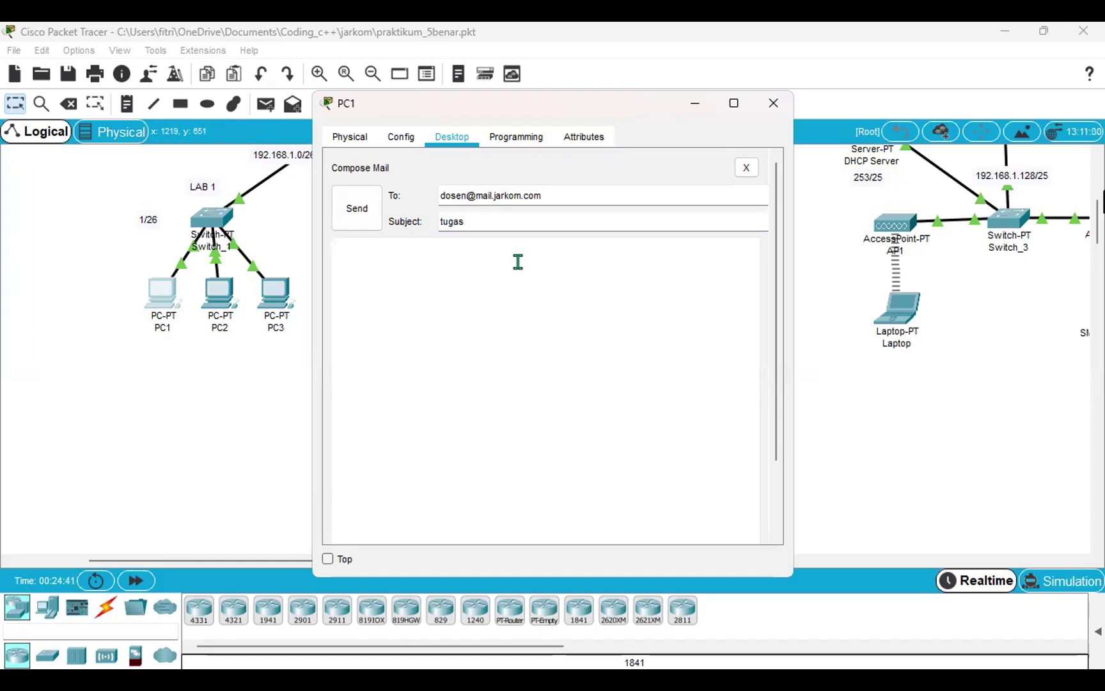
type("dear pak dosen")
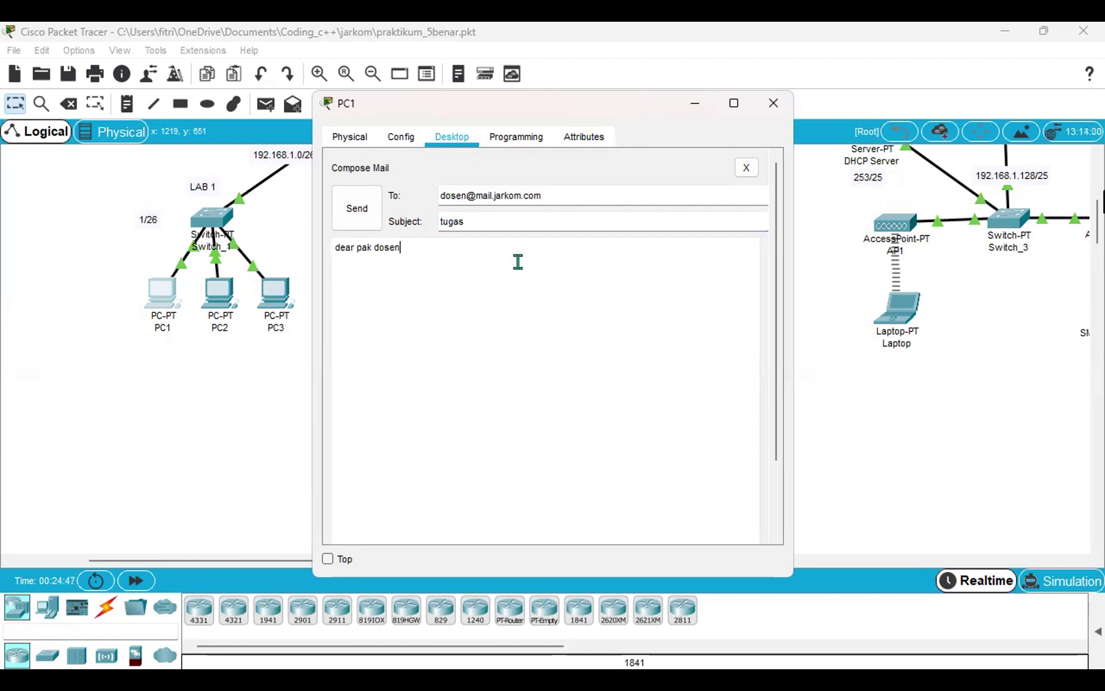
type("i adalh")
key("BackSpace")
type("lah tuf")
key("BackSpace")
type("gas saya")
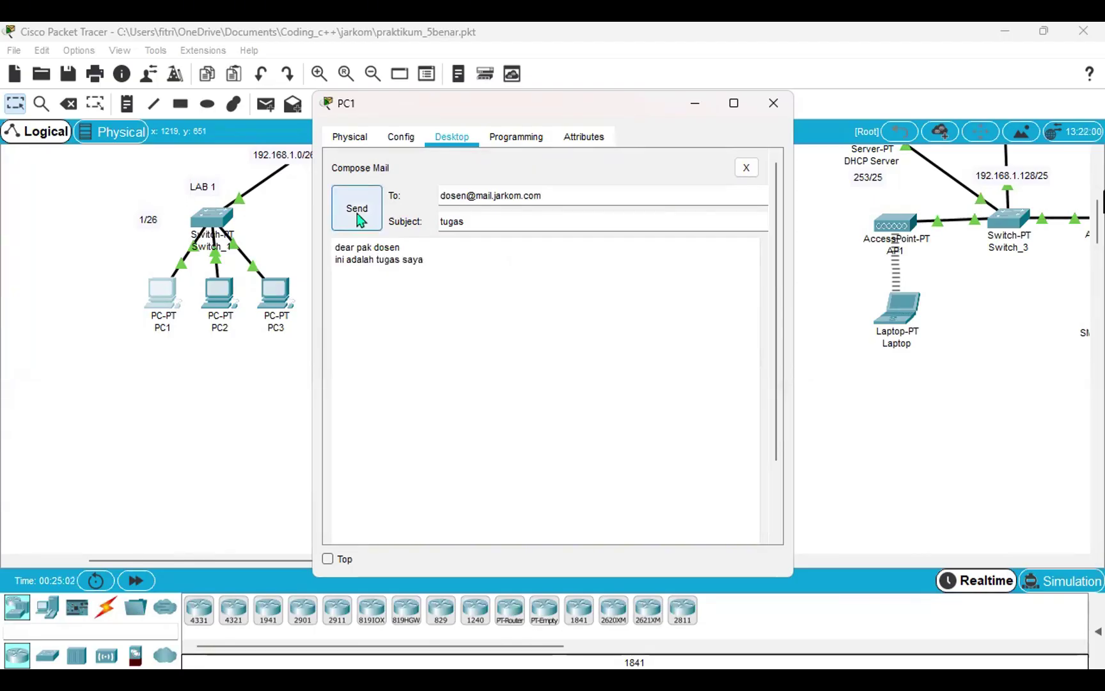
left_click(358, 219)
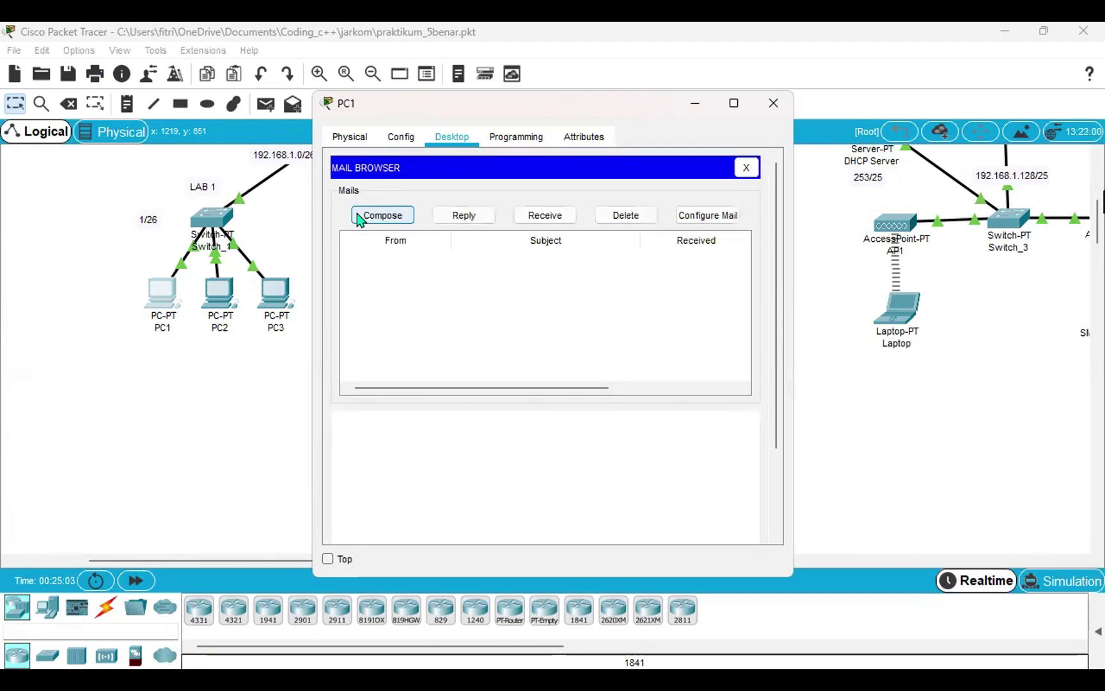
scroll(429, 345, "down", 2)
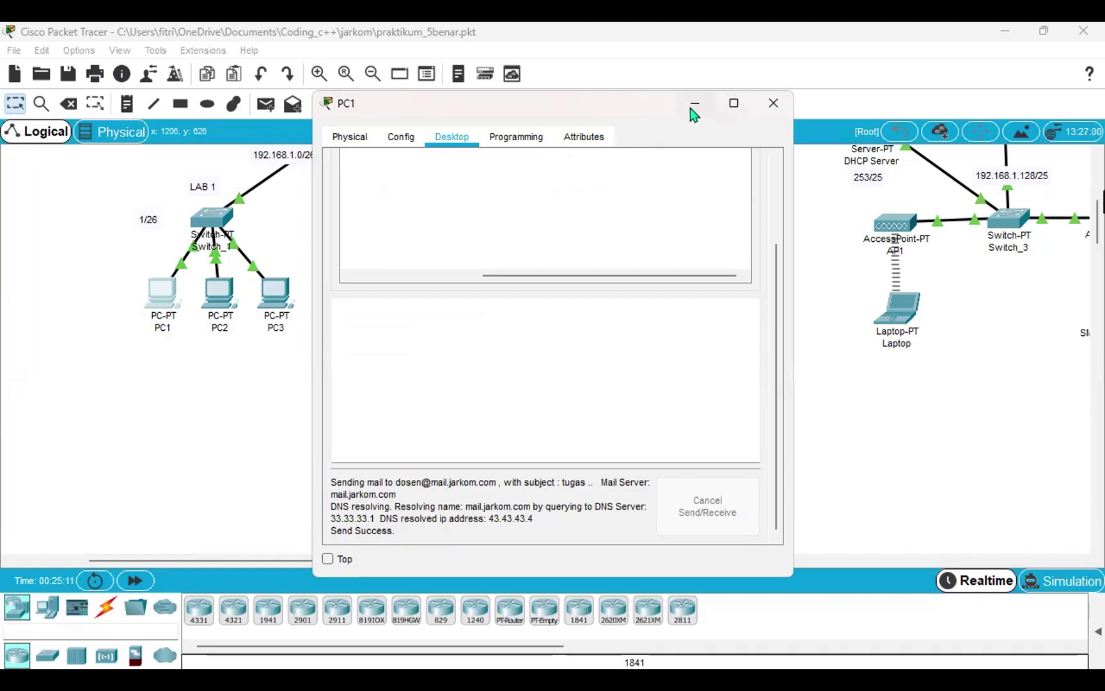
left_click(694, 104)
On the Laptop, receive new mail and open the student's 'tugas' message.
left_click(898, 329)
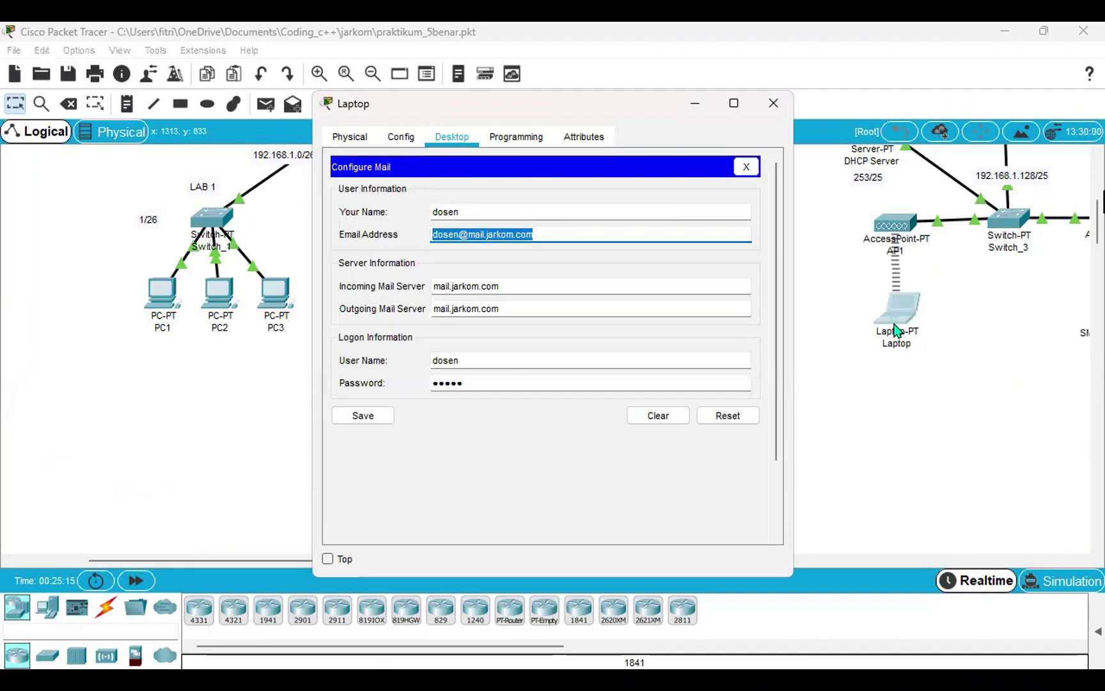
left_click(745, 167)
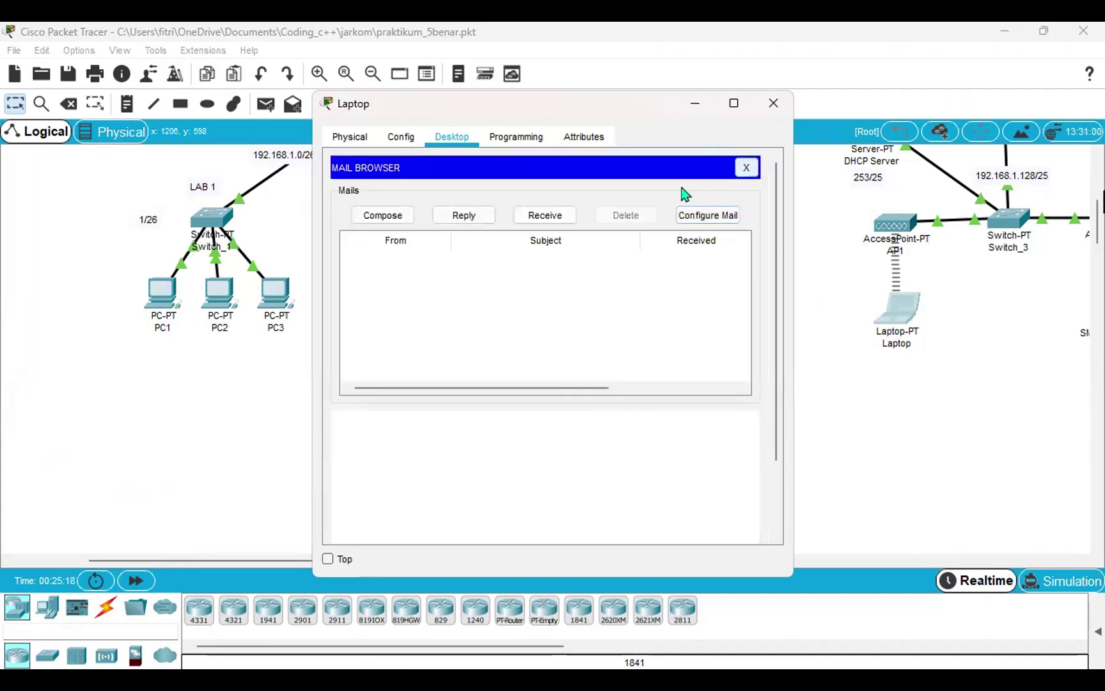
left_click(559, 223)
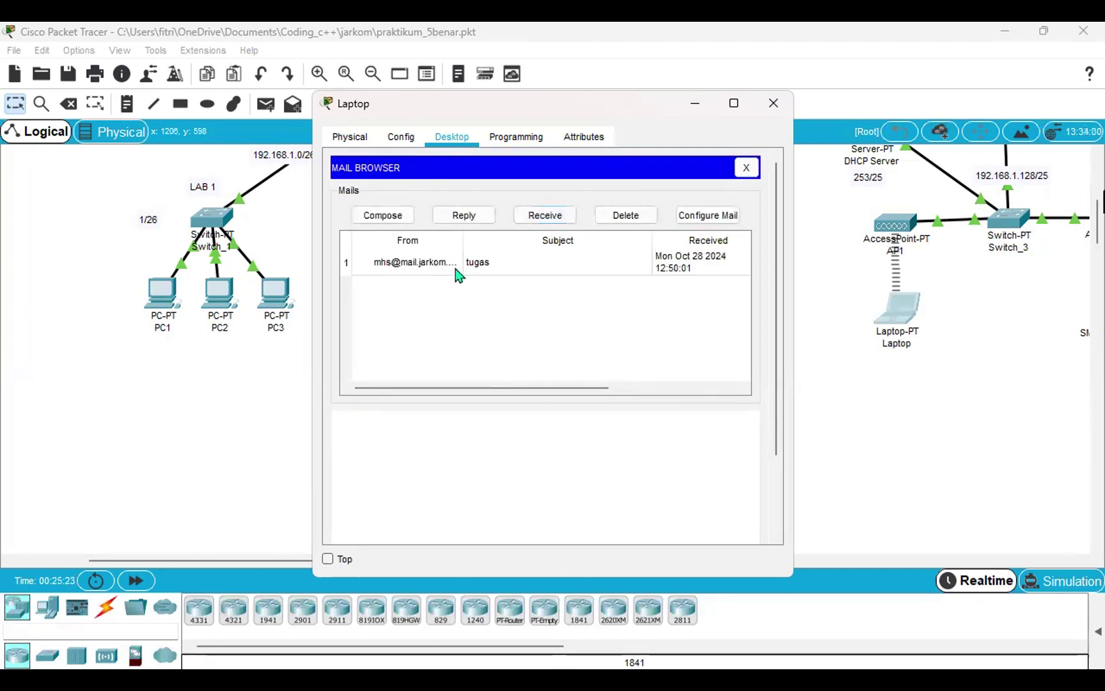
left_click(486, 269)
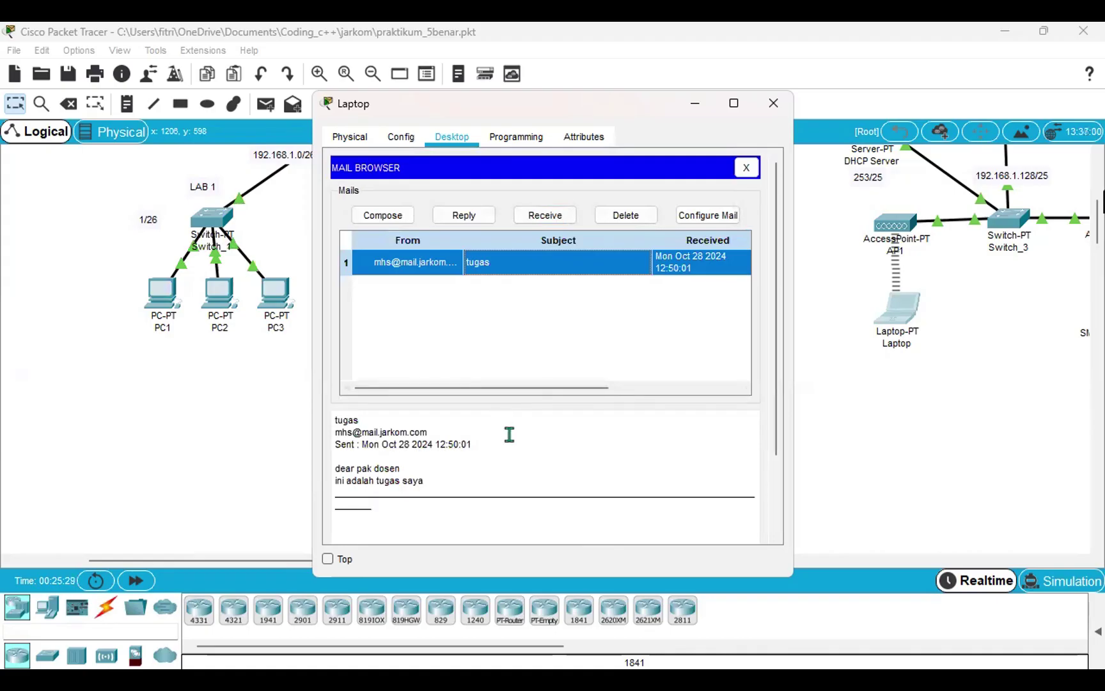
scroll(509, 435, "down", 3)
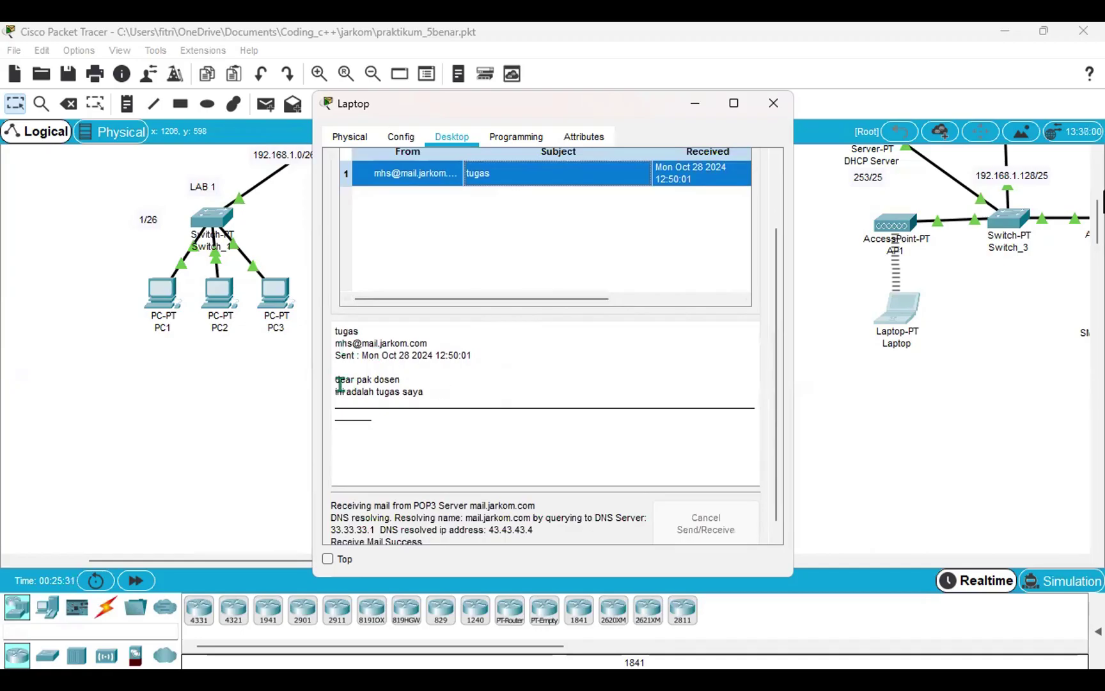
scroll(493, 395, "up", 3)
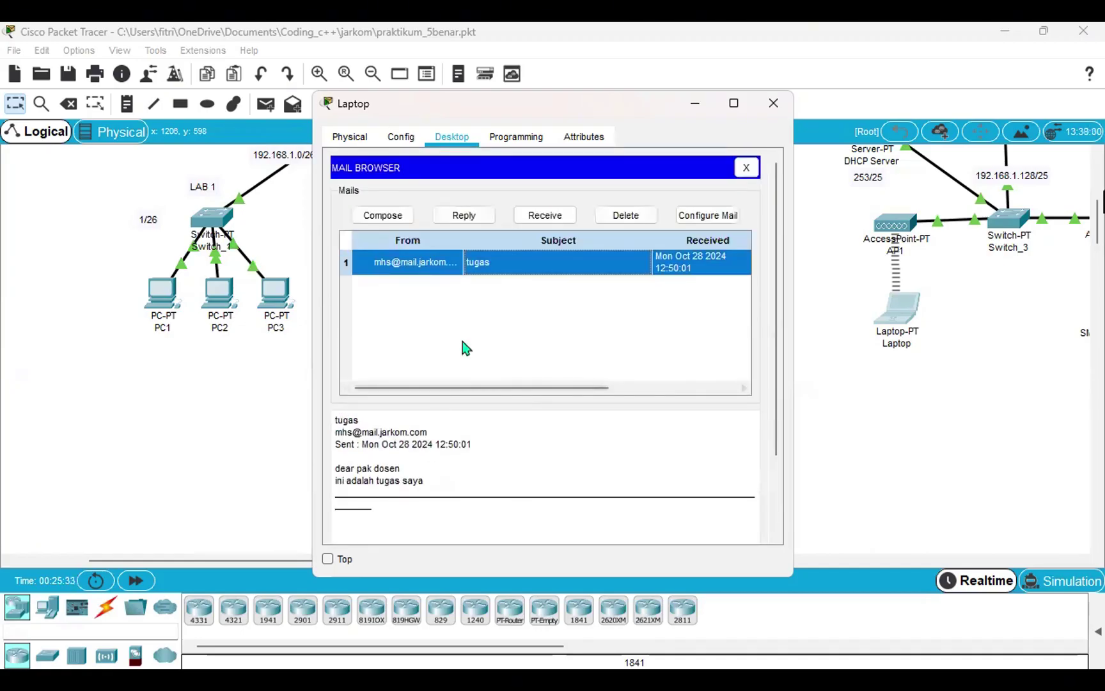
Reply to 'tugas' with 'ok saya terima', send it, and minimize the Laptop.
left_click(456, 217)
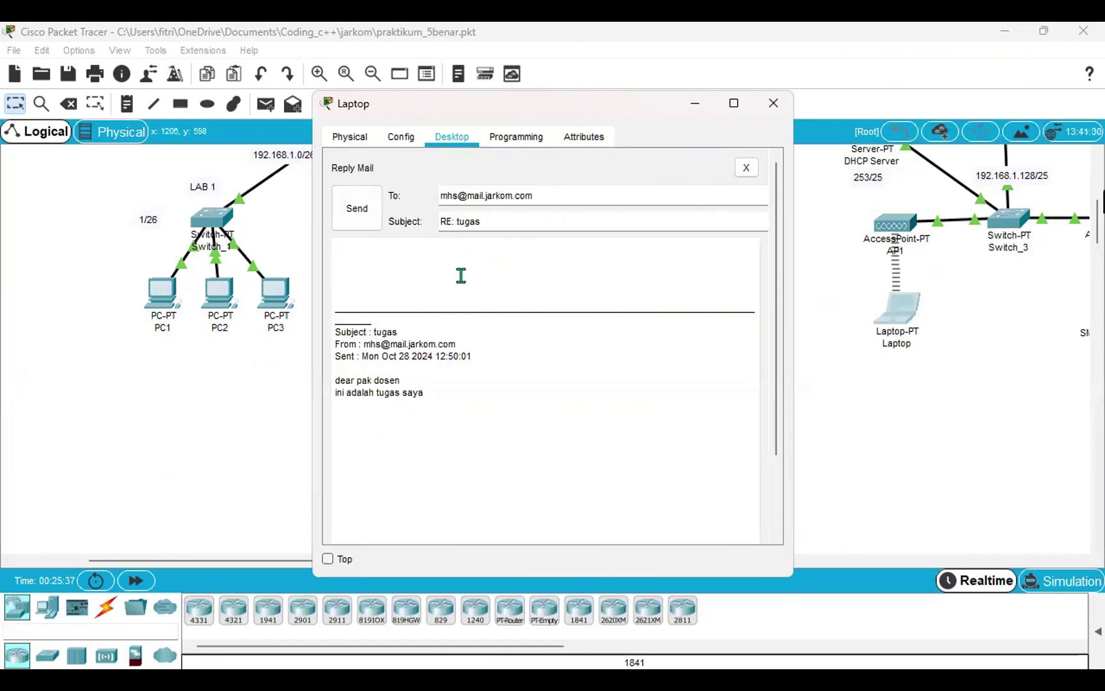
left_click(461, 275)
type("ok saya terima")
left_click(367, 215)
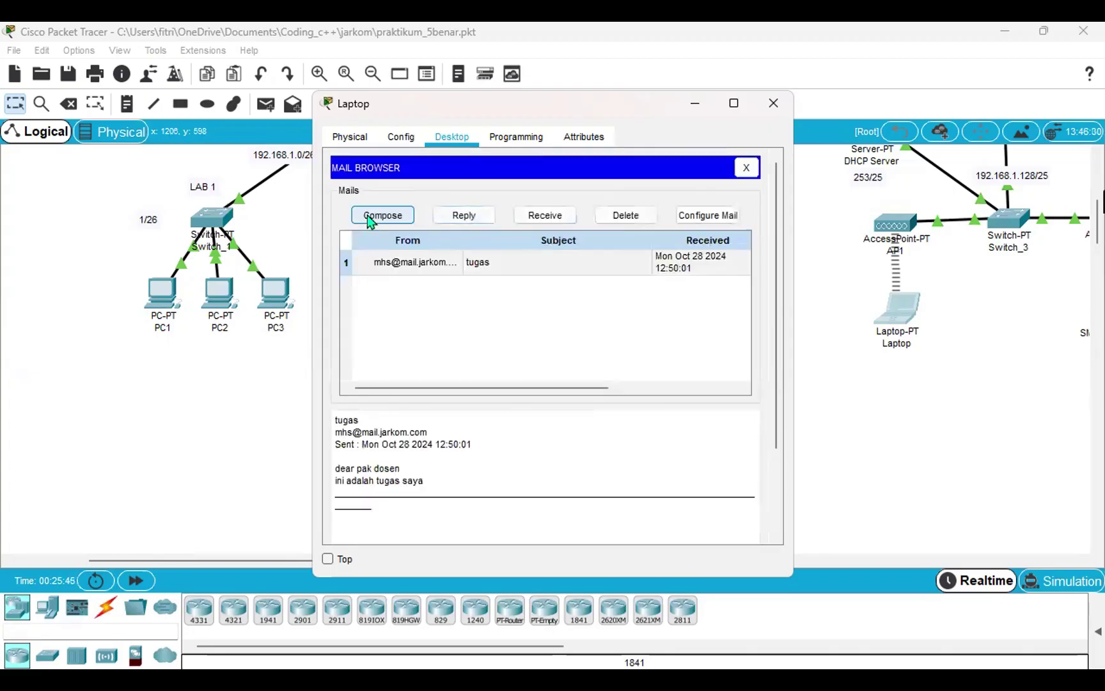
scroll(464, 406, "down", 5)
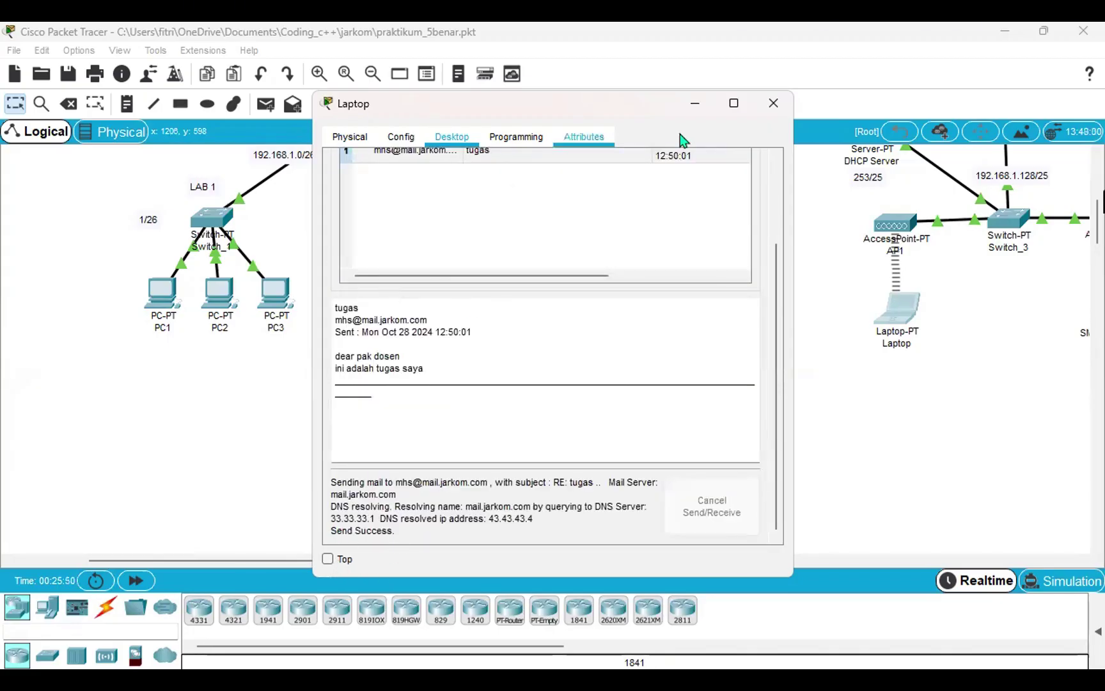
left_click(697, 104)
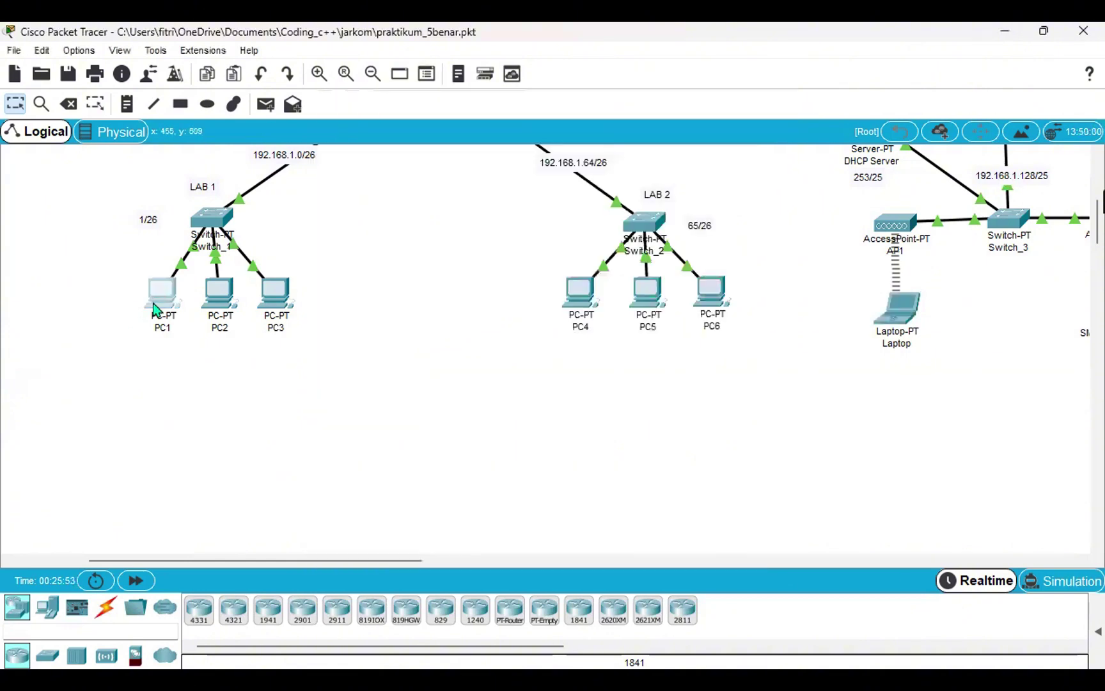
On PC1, receive and read the 'RE: tugas' reply 'ok saya terima', then close PC1.
left_click(157, 306)
scroll(477, 302, "up", 3)
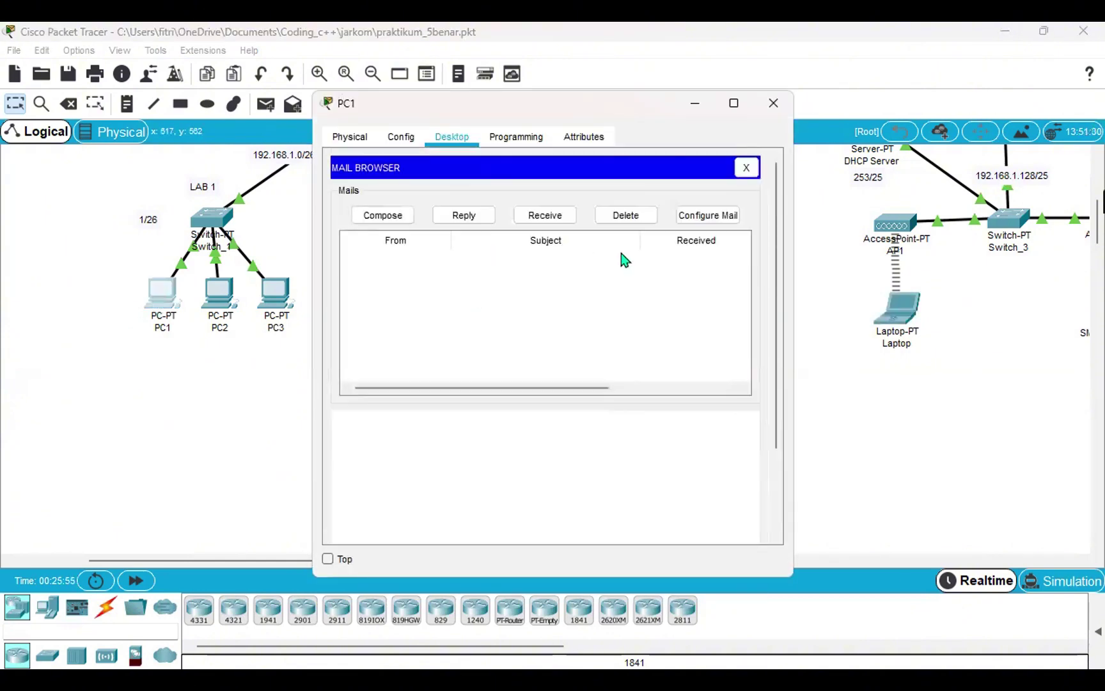
left_click(560, 217)
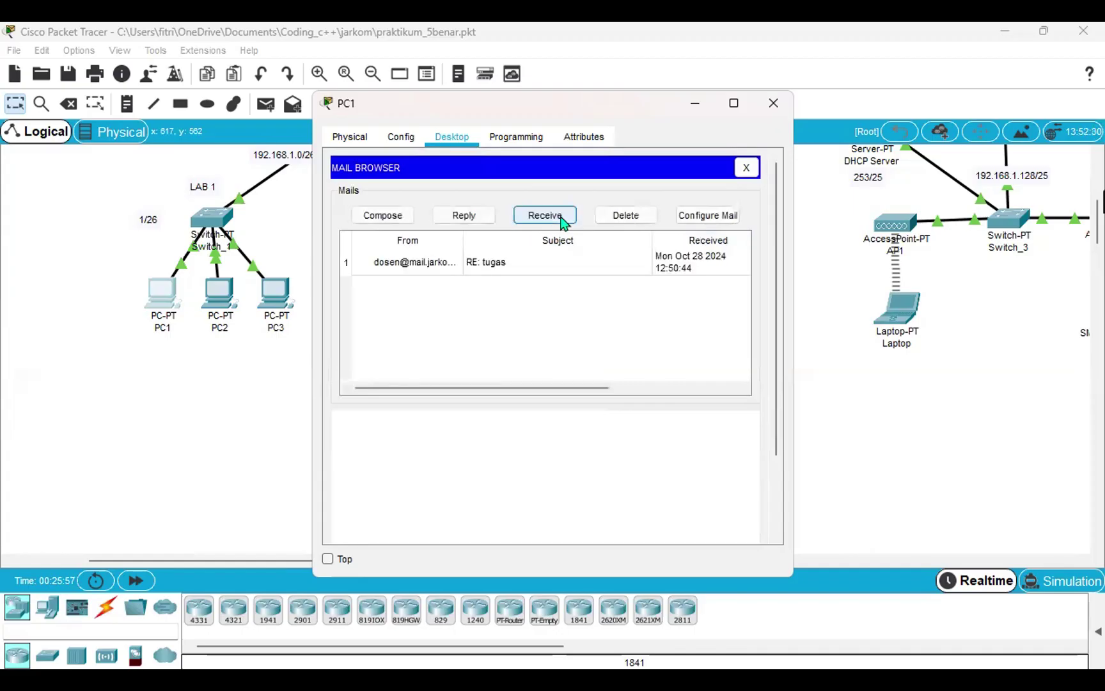
left_click(518, 269)
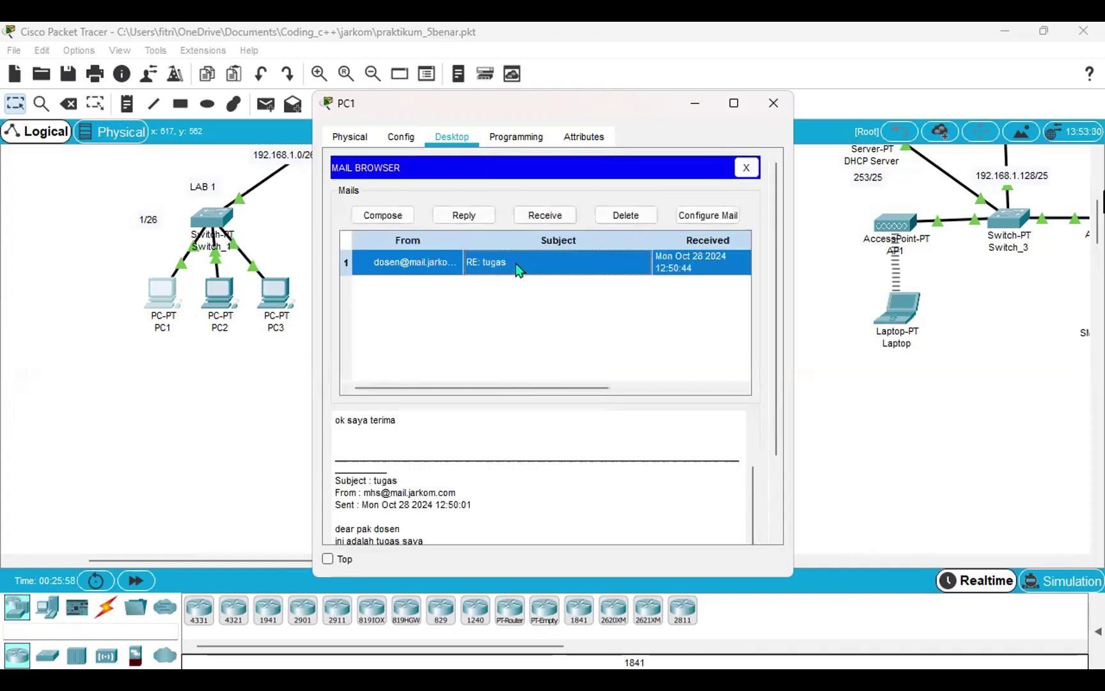
scroll(532, 443, "down", 3)
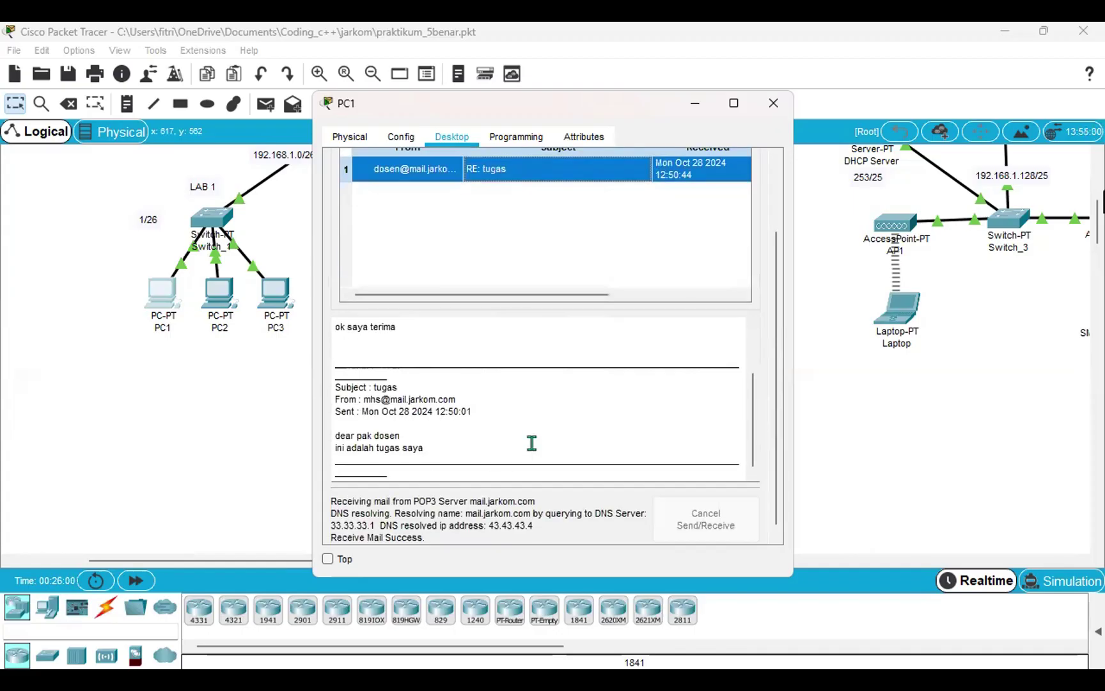
scroll(531, 443, "up", 3)
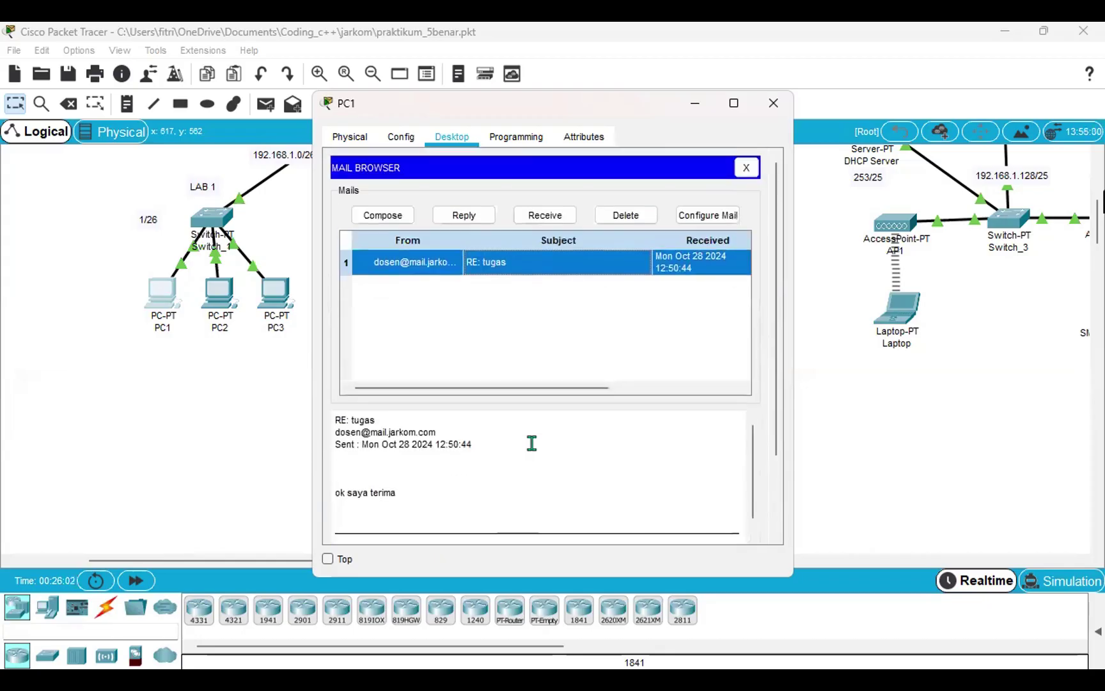
scroll(531, 443, "down", 3)
scroll(532, 442, "up", 3)
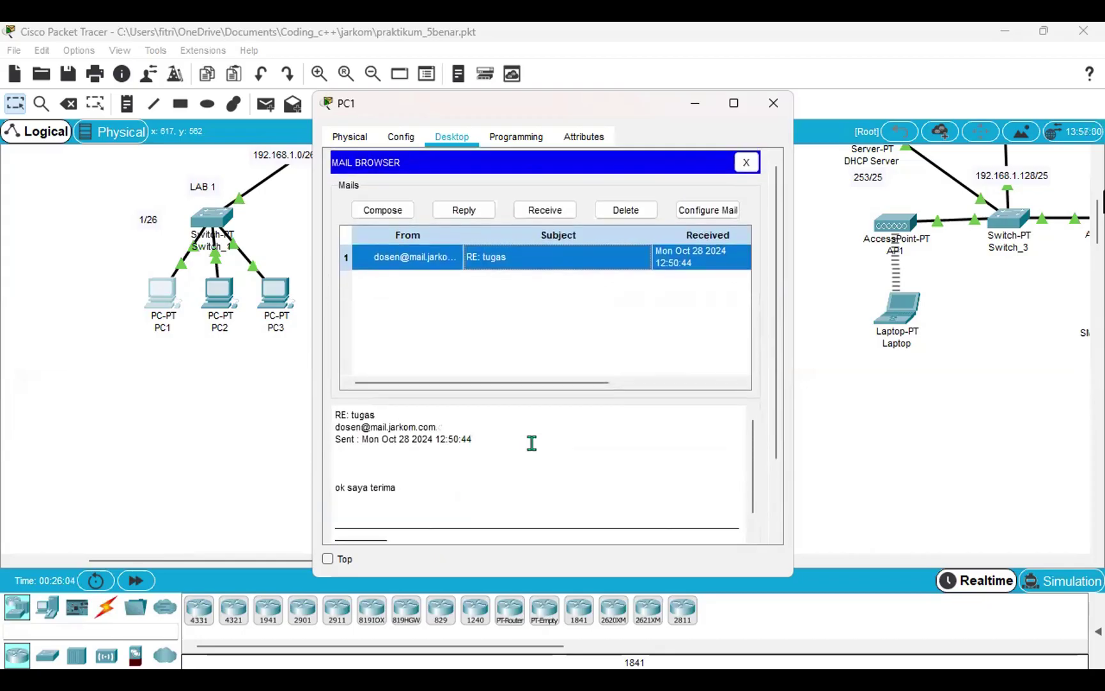
scroll(531, 442, "down", 3)
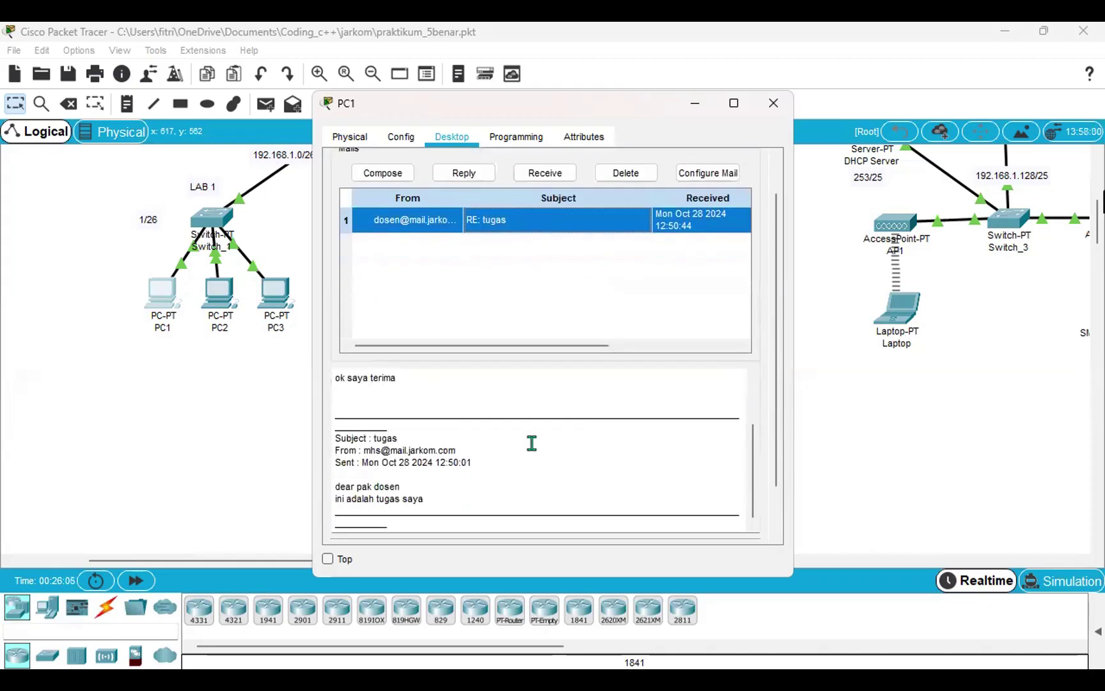
scroll(531, 442, "up", 3)
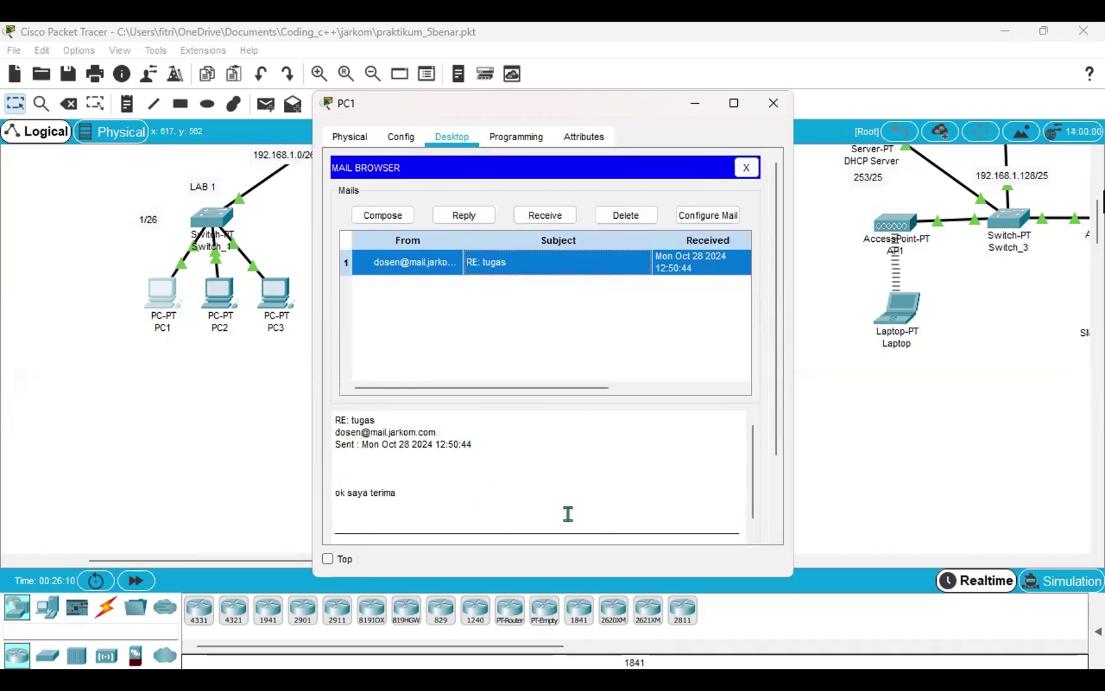
left_click(782, 115)
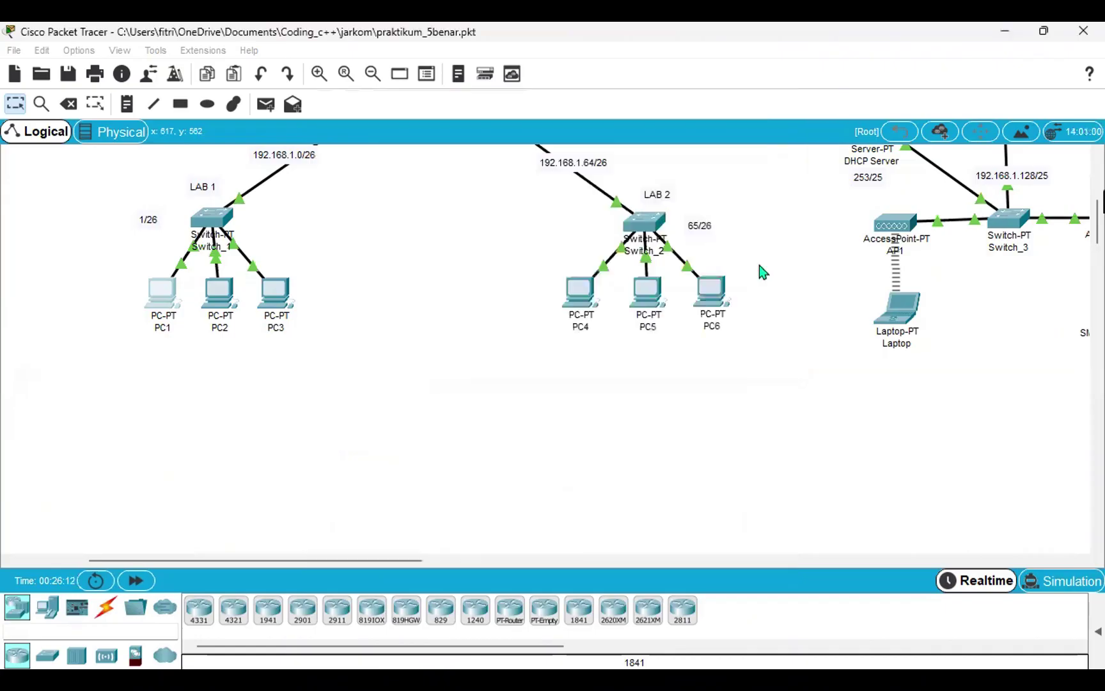
scroll(760, 269, "up", 4)
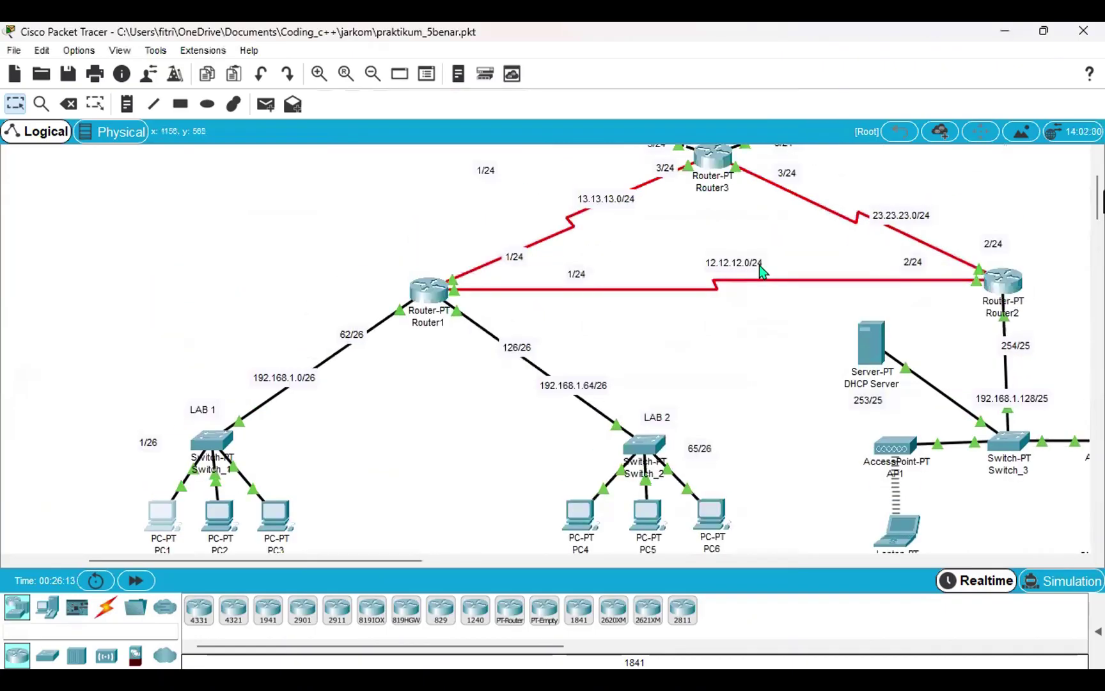